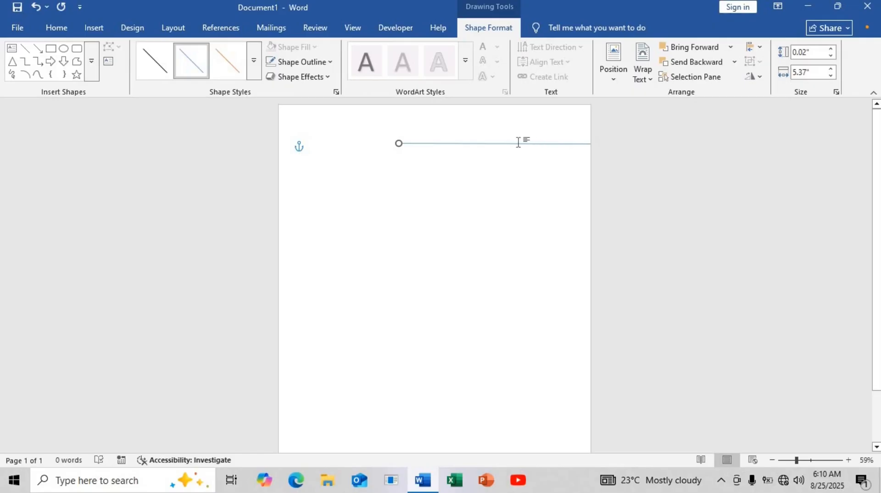
# Shift the horizontal line slightly outward in the page header area, then color it black with a 2 pt width
pyautogui.moveTo(516, 144); pyautogui.dragTo(499, 143)
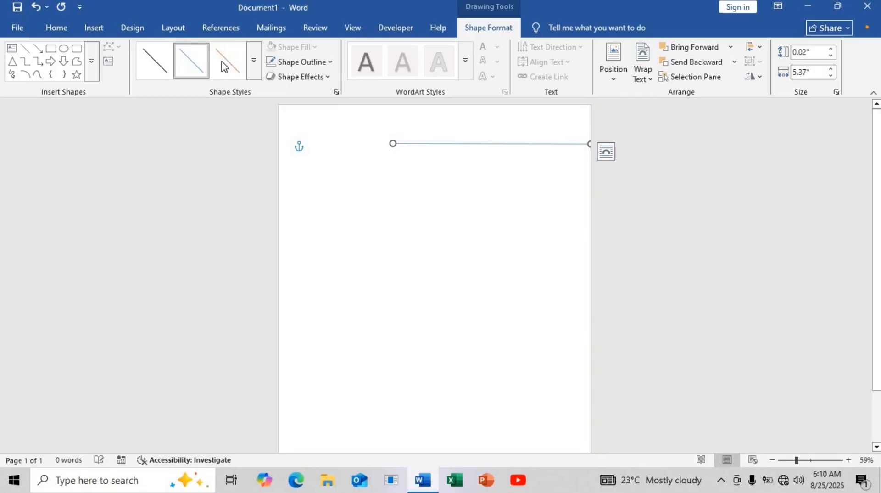
pyautogui.rightClick(412, 144)
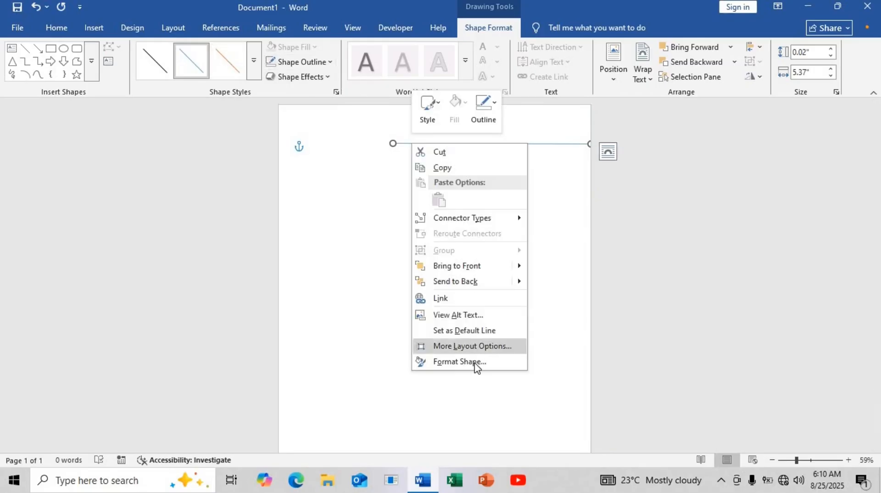
pyautogui.click(475, 367)
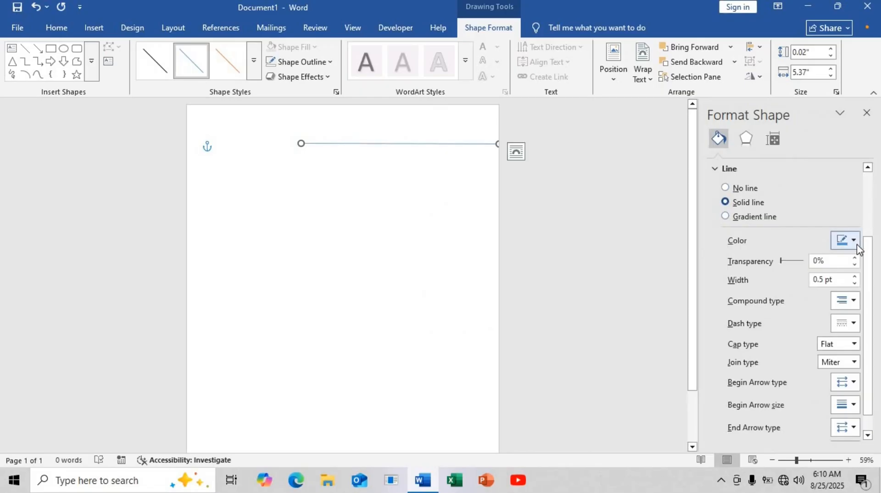
pyautogui.click(842, 239)
pyautogui.click(727, 294)
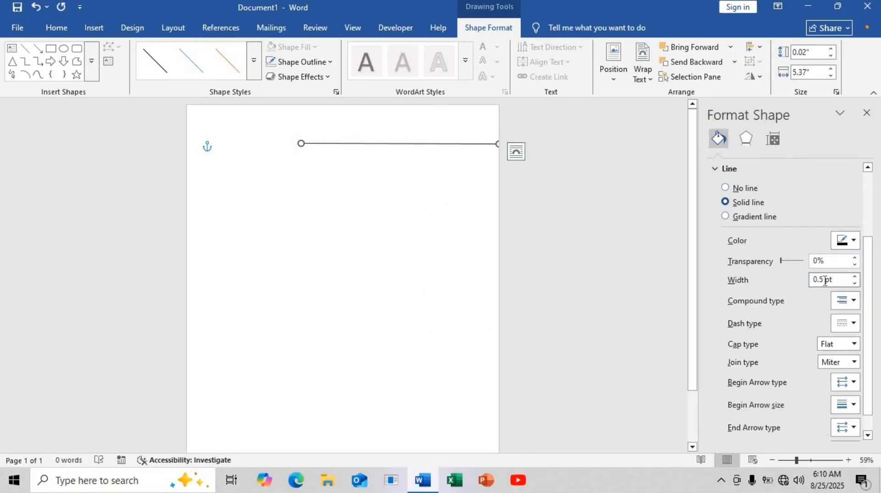
pyautogui.moveTo(824, 279); pyautogui.dragTo(802, 280)
pyautogui.write('2')
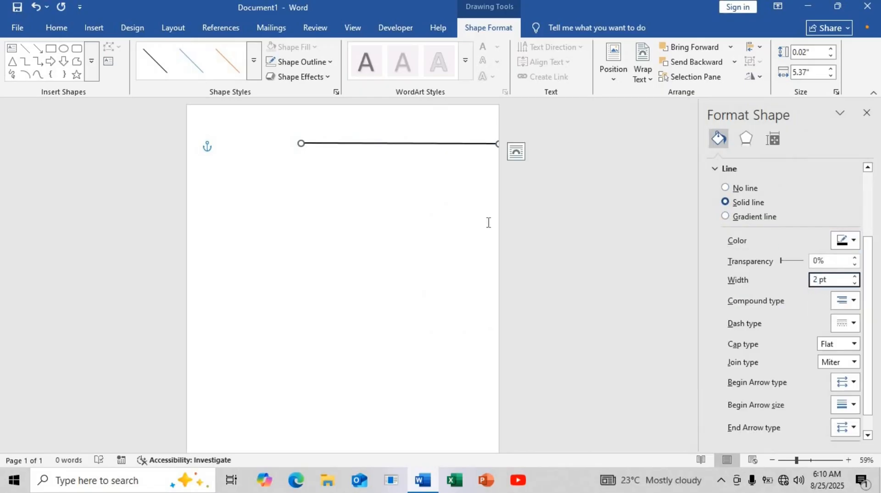
pyautogui.click(411, 153)
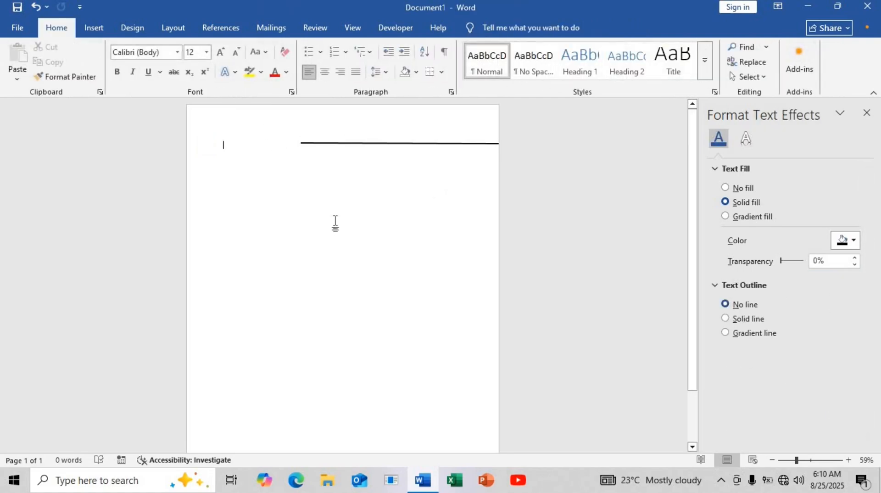
# Draw a rectangle about 0.51" high and 8.49" wide across the full bottom edge of the page
pyautogui.click(91, 30)
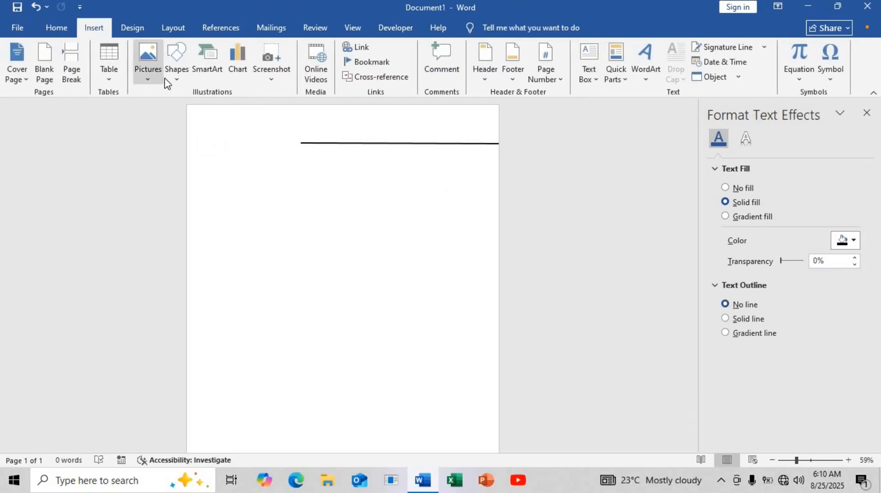
pyautogui.click(176, 64)
pyautogui.click(219, 107)
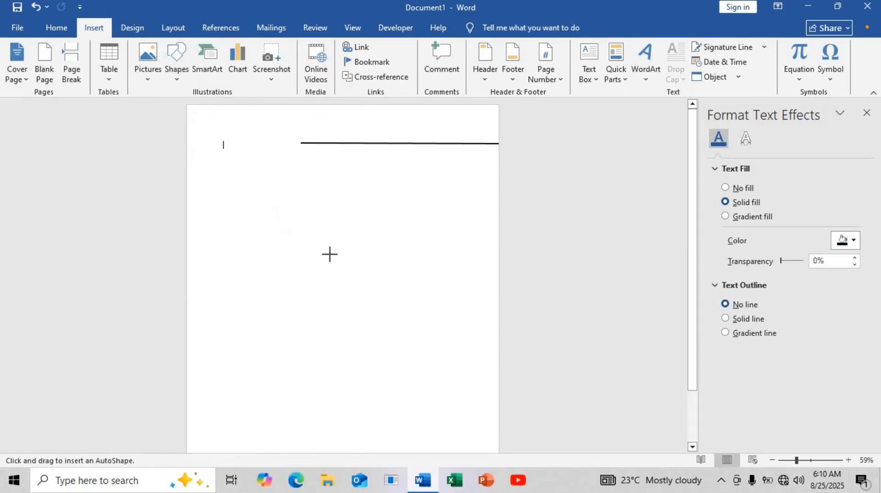
pyautogui.scroll(-3, 321, 299)
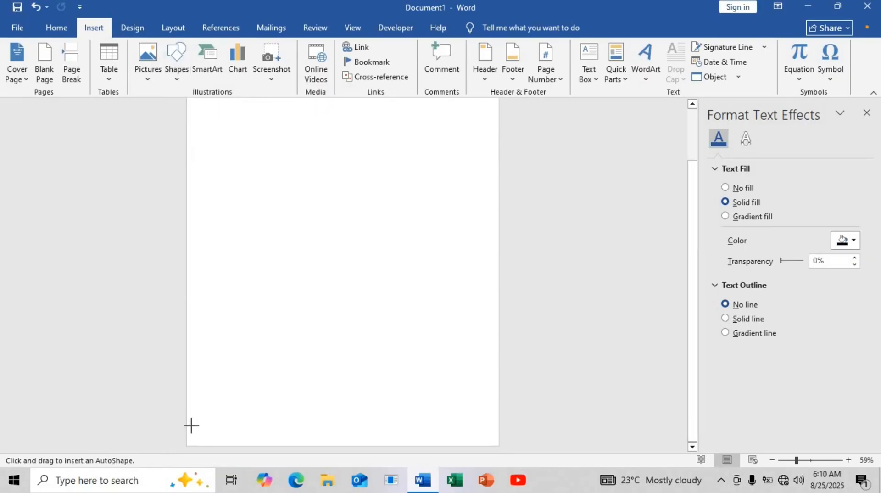
pyautogui.moveTo(189, 427); pyautogui.dragTo(499, 444)
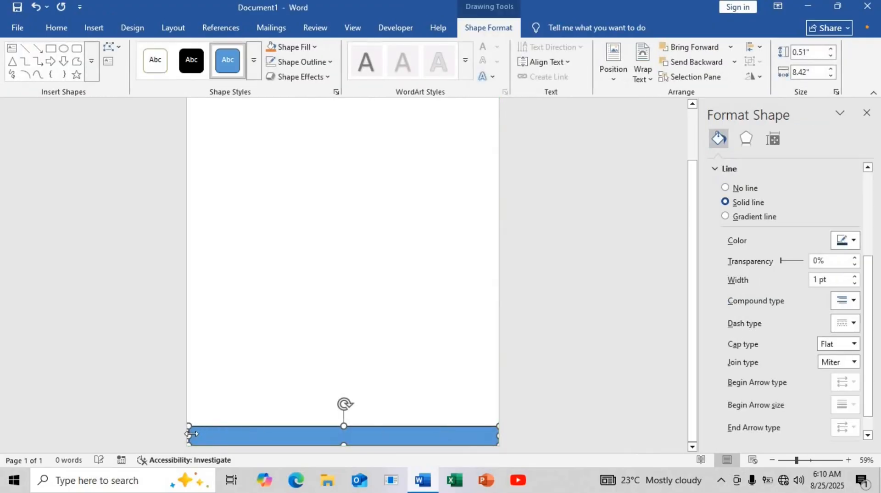
pyautogui.moveTo(189, 433); pyautogui.dragTo(180, 436)
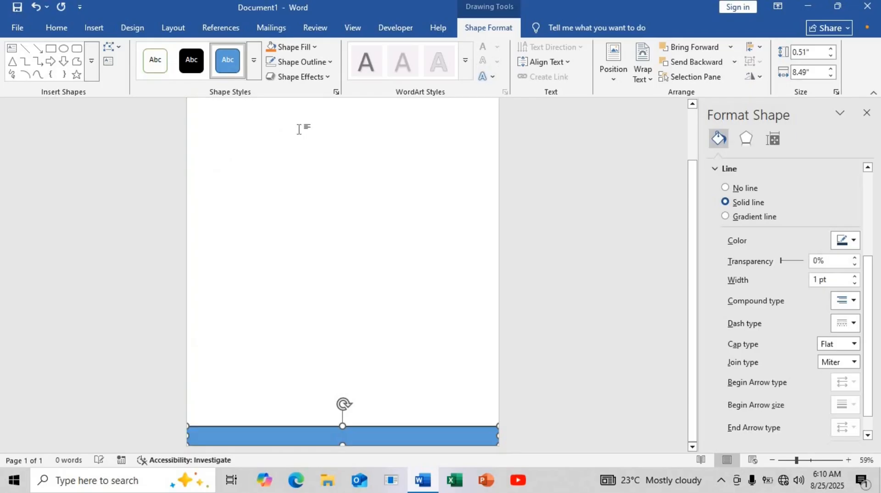
# Remove the outline from the rectangle at the page bottom and fill it with black
pyautogui.click(327, 63)
pyautogui.click(303, 278)
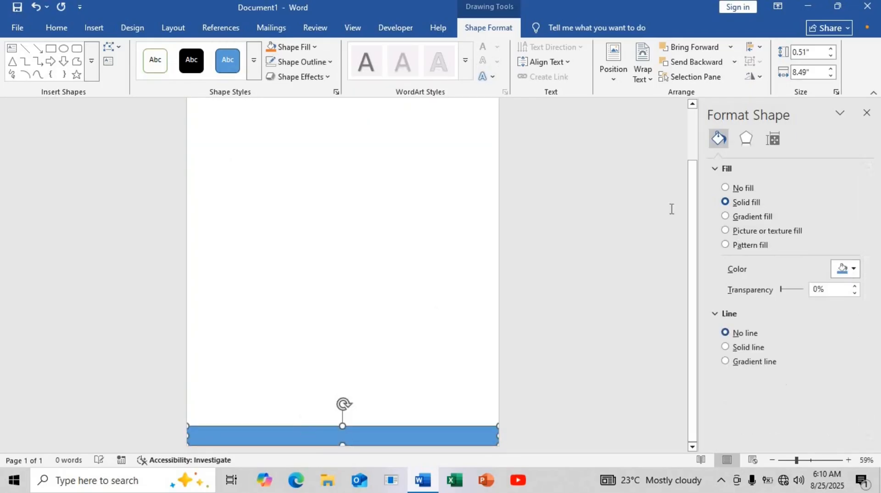
pyautogui.click(845, 269)
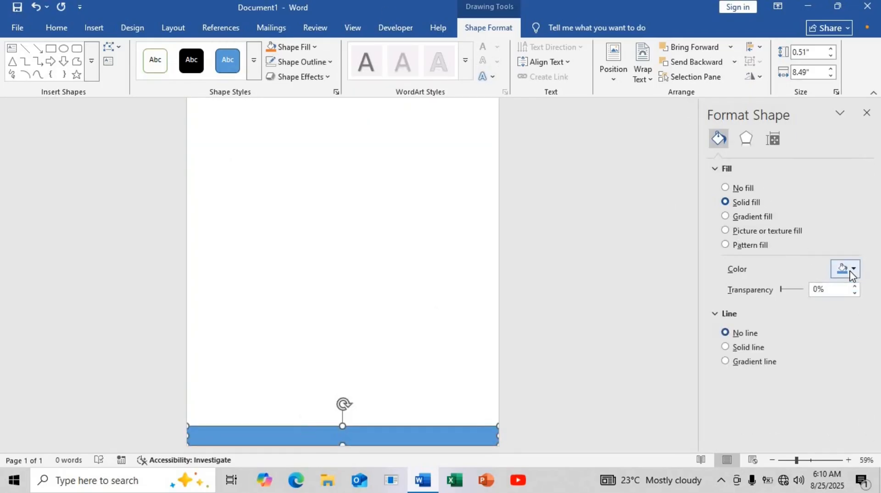
pyautogui.click(725, 96)
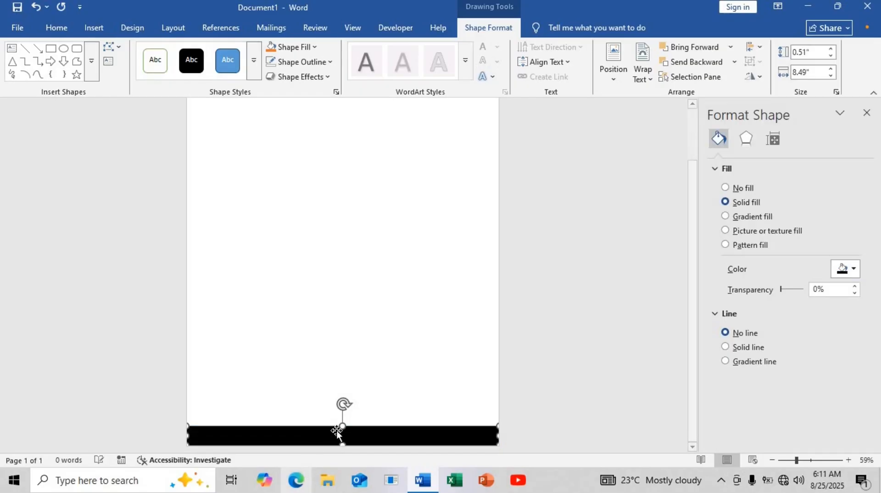
# Reduce the black bottom bar's height to about 0.42" from its upper edge
pyautogui.moveTo(342, 426); pyautogui.dragTo(343, 429)
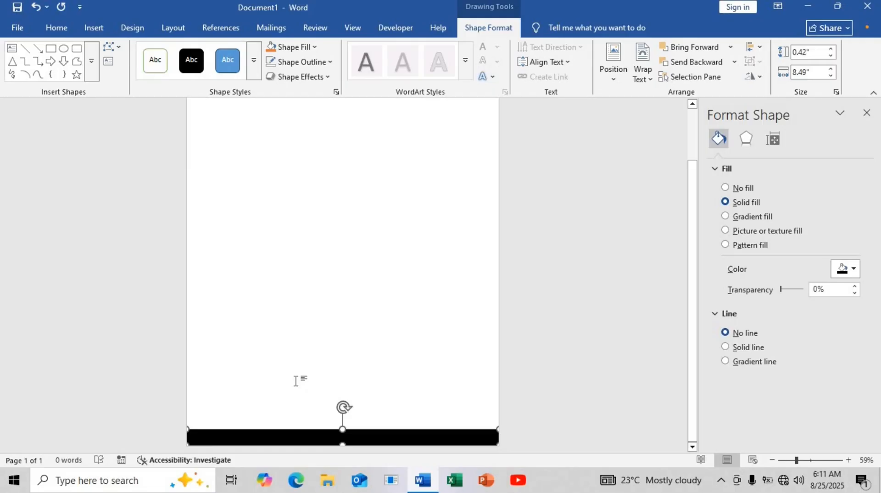
pyautogui.click(295, 381)
pyautogui.click(323, 436)
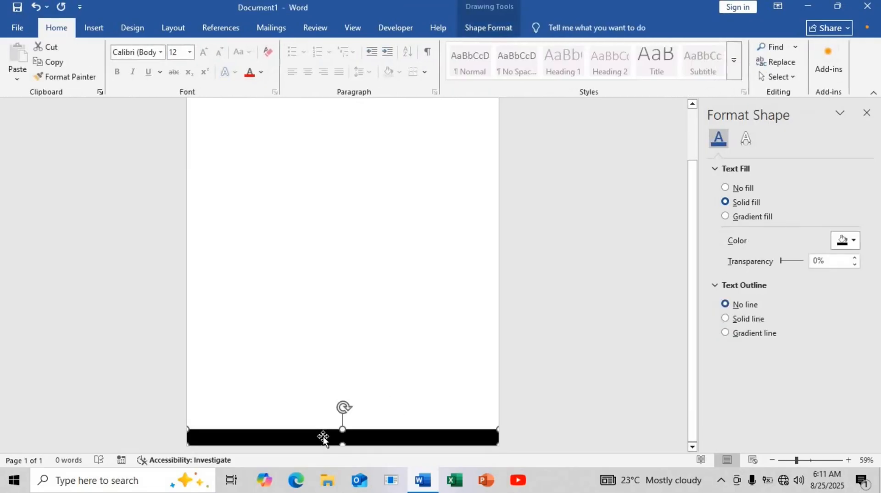
pyautogui.click(351, 389)
pyautogui.scroll(-2, 325, 435)
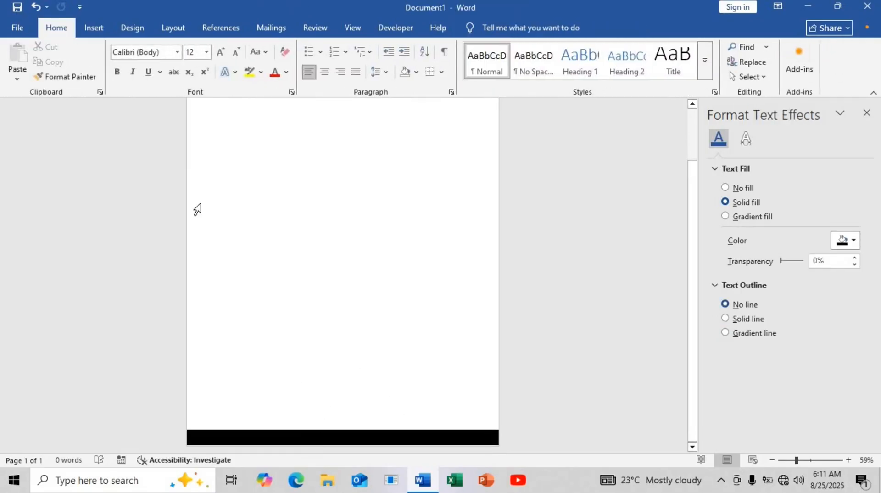
# Duplicate the black bar just above itself and resize the copy to about 0.6" by 3.32" at the page's right edge
pyautogui.click(276, 438)
pyautogui.moveTo(277, 437); pyautogui.dragTo(297, 416)
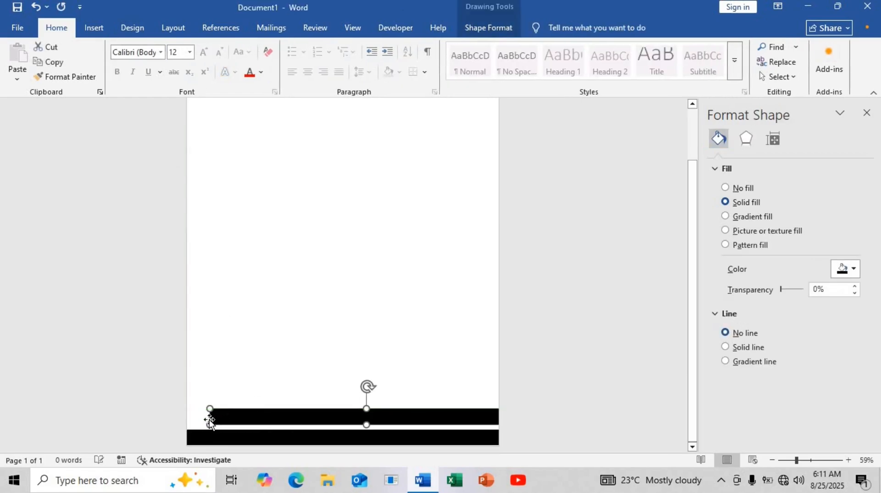
pyautogui.moveTo(236, 425); pyautogui.dragTo(378, 423)
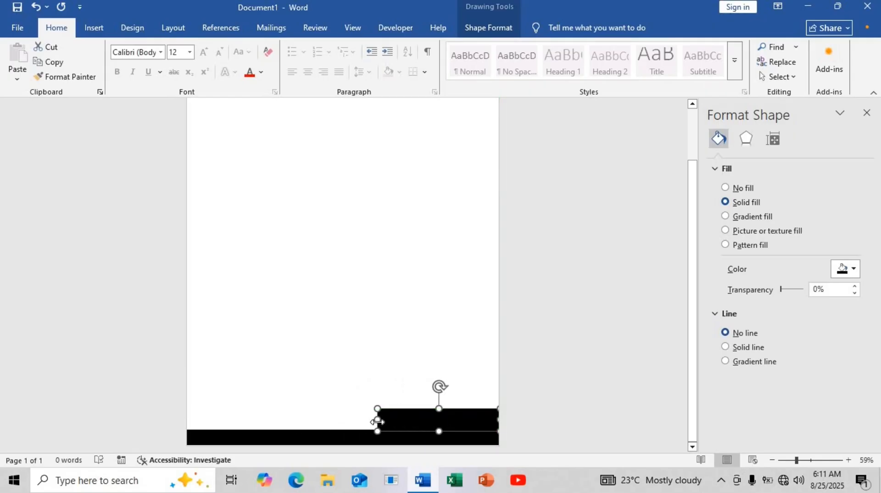
pyautogui.press('F3')
pyautogui.press('F3')
pyautogui.press('F3')
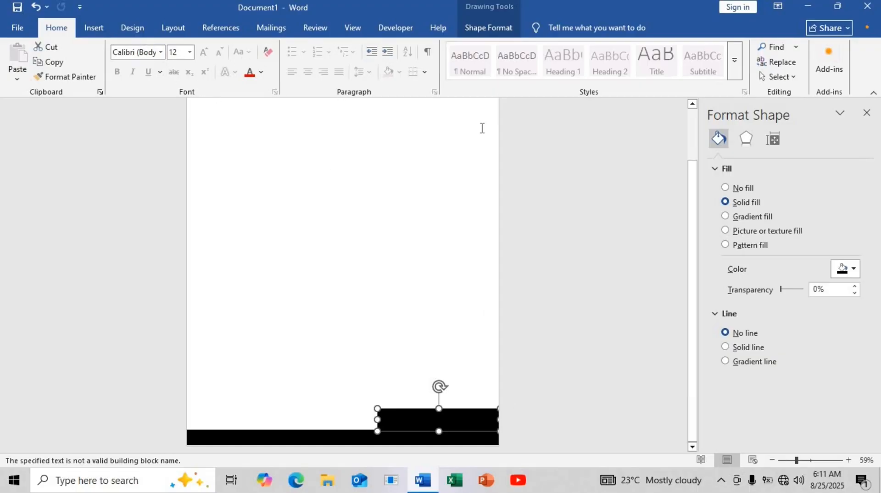
# Edit the smaller black block's points, moving its upper-left corner inward and bending the left side into a concave curve
pyautogui.click(489, 28)
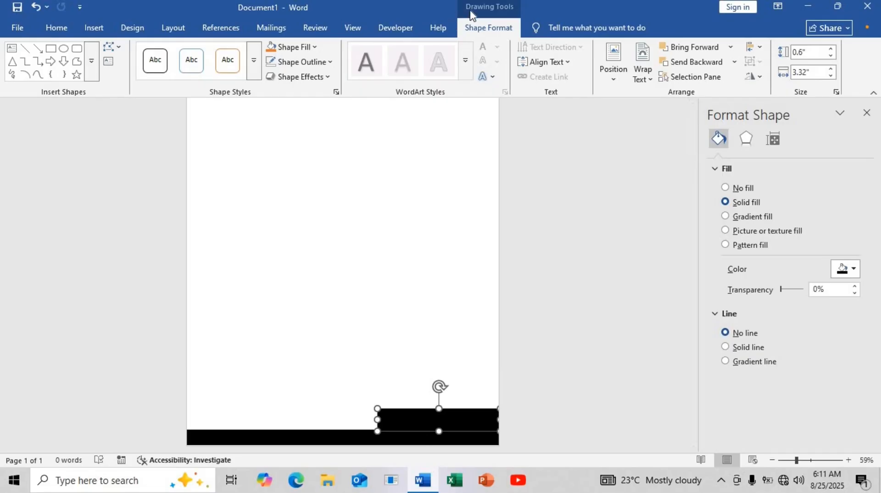
pyautogui.click(114, 51)
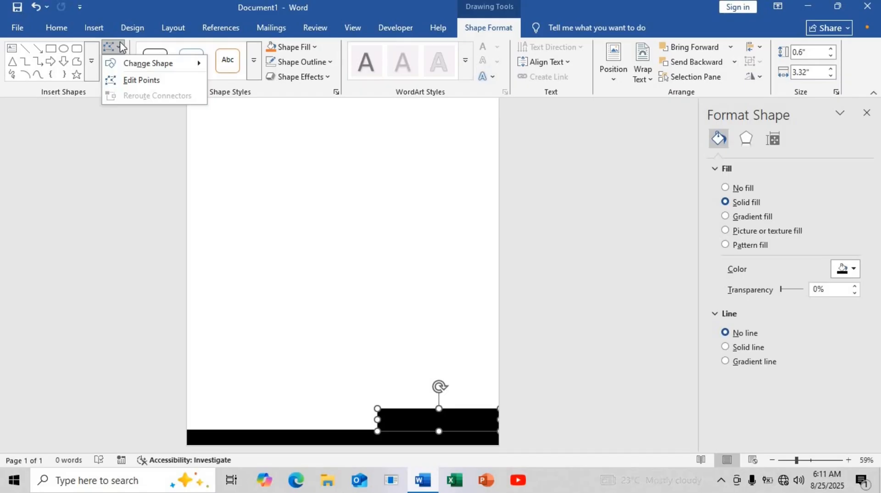
pyautogui.click(141, 80)
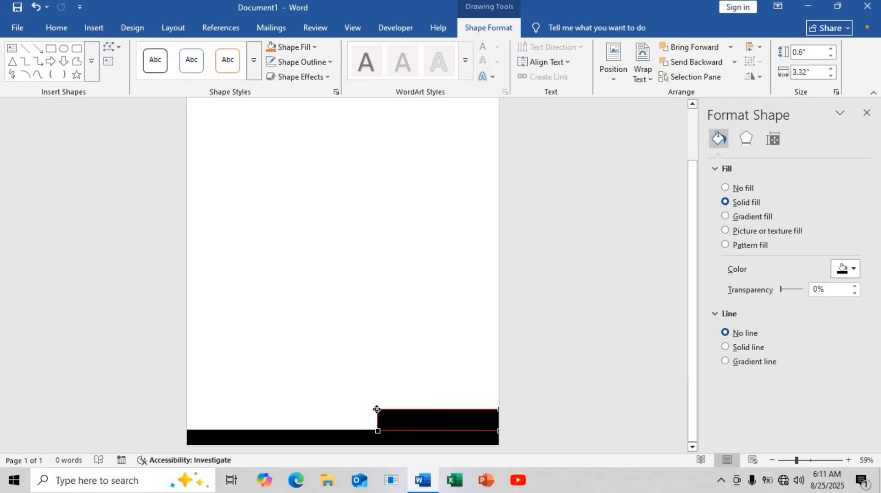
pyautogui.moveTo(376, 409); pyautogui.dragTo(403, 428)
pyautogui.click(377, 430)
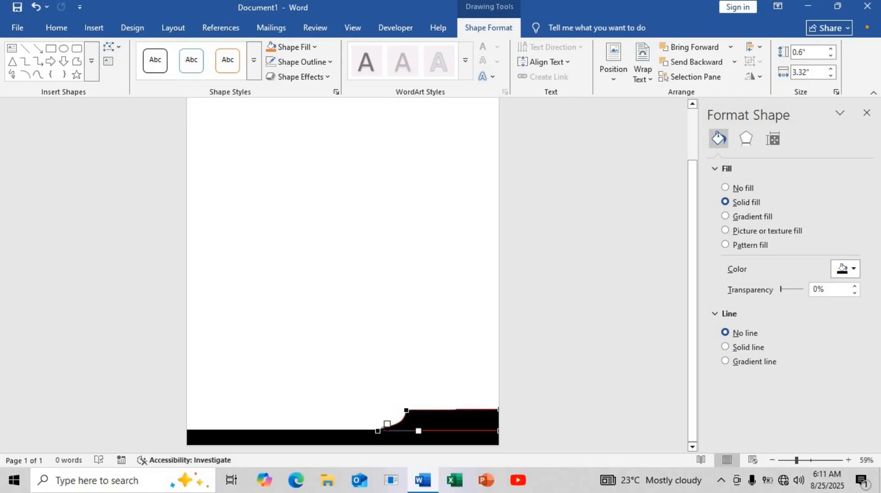
pyautogui.moveTo(388, 425); pyautogui.dragTo(389, 425)
pyautogui.click(407, 410)
pyautogui.moveTo(407, 410); pyautogui.dragTo(404, 410)
pyautogui.click(437, 421)
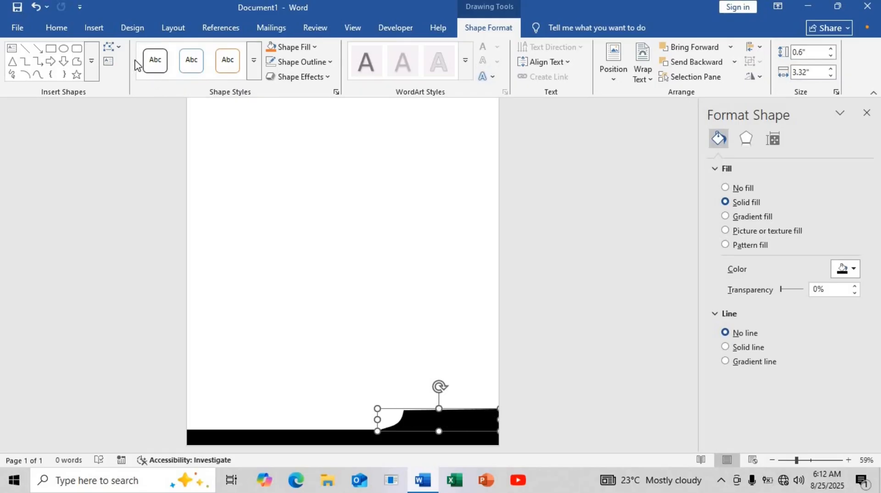
# Edit the curved block's points again, raising its upper-left point slightly to level the top edge
pyautogui.click(110, 46)
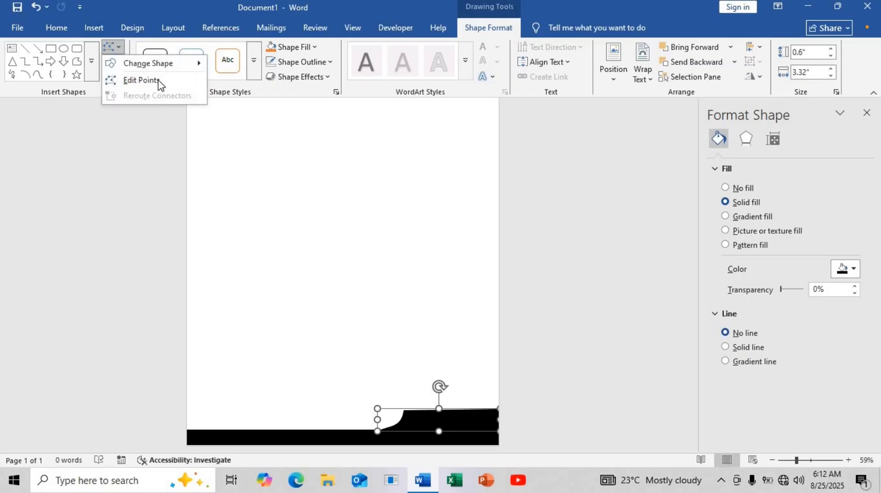
pyautogui.click(159, 83)
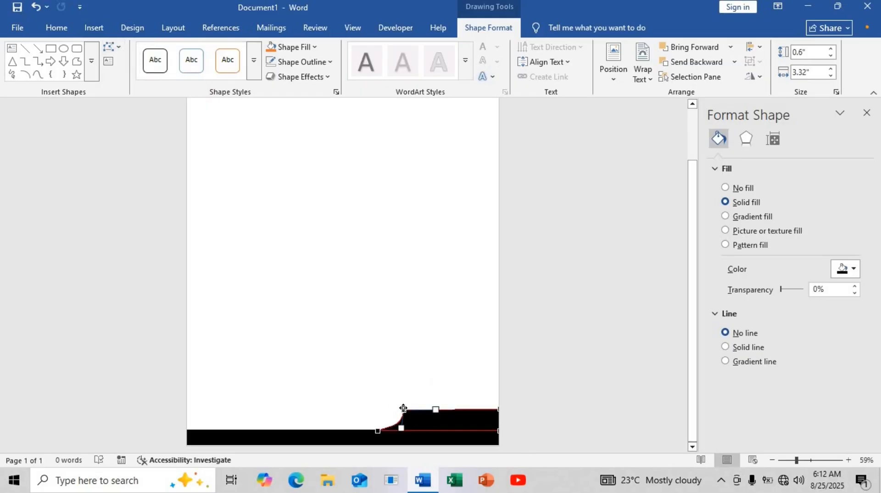
pyautogui.moveTo(403, 408); pyautogui.dragTo(404, 407)
pyautogui.click(451, 430)
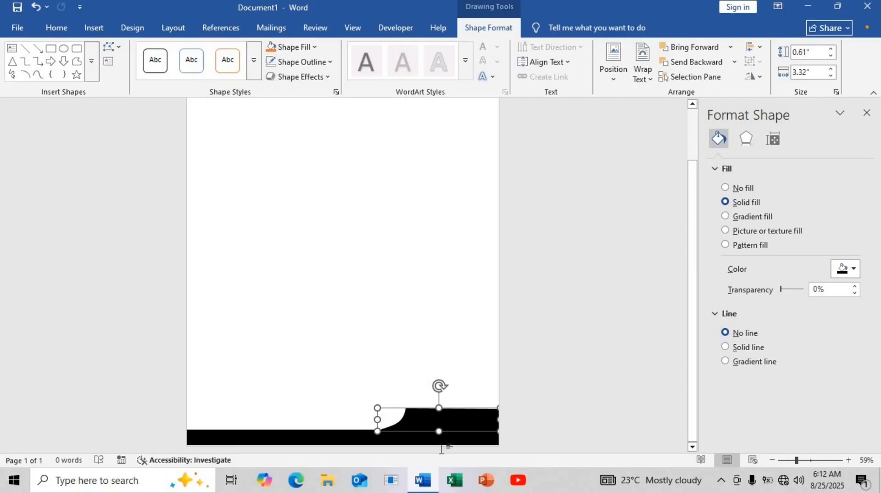
# Reduce the curved black block's height slightly by lowering its top edge
pyautogui.click(407, 366)
pyautogui.click(439, 412)
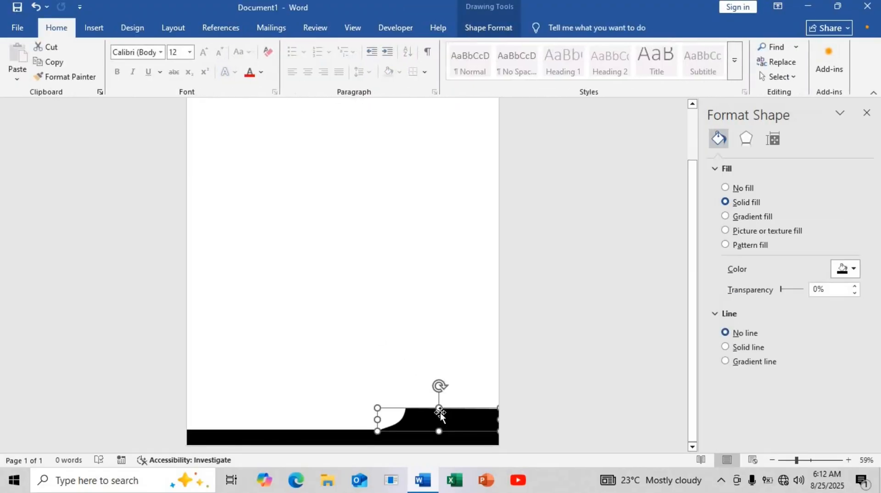
pyautogui.moveTo(438, 412); pyautogui.dragTo(439, 415)
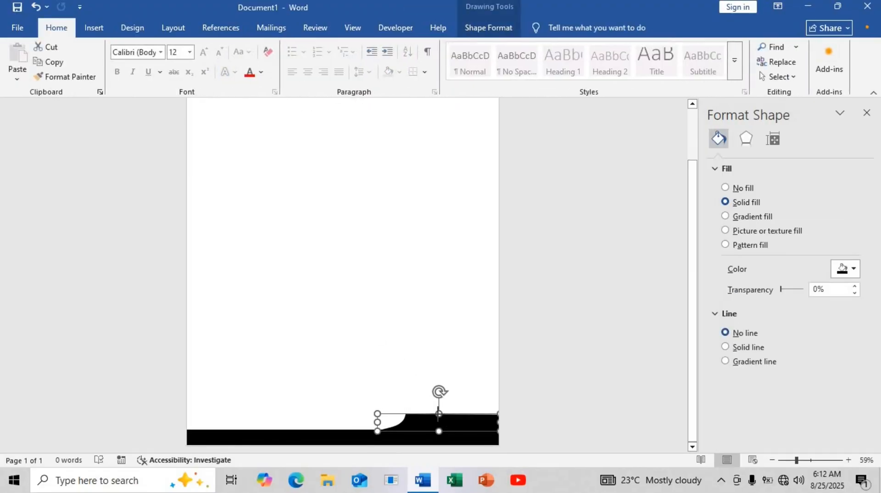
pyautogui.click(398, 382)
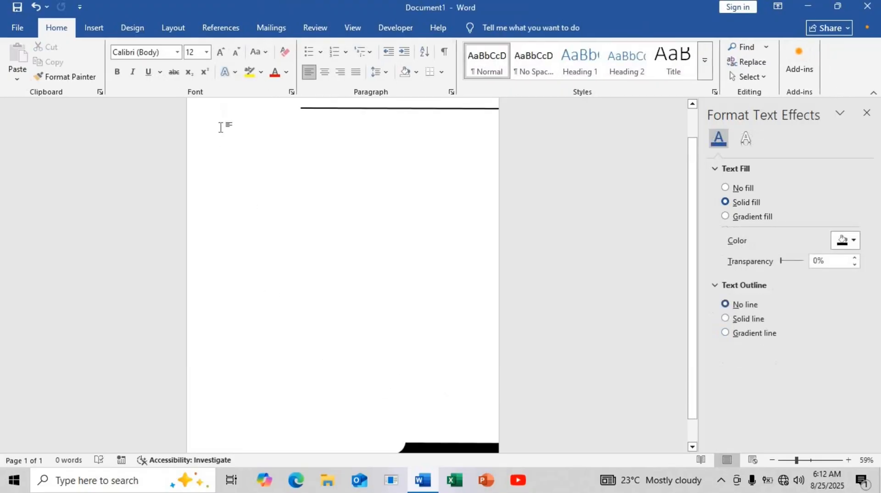
# Draw a rectangle about 1.44" high and 8.49" wide over the black shapes at the page bottom
pyautogui.click(92, 28)
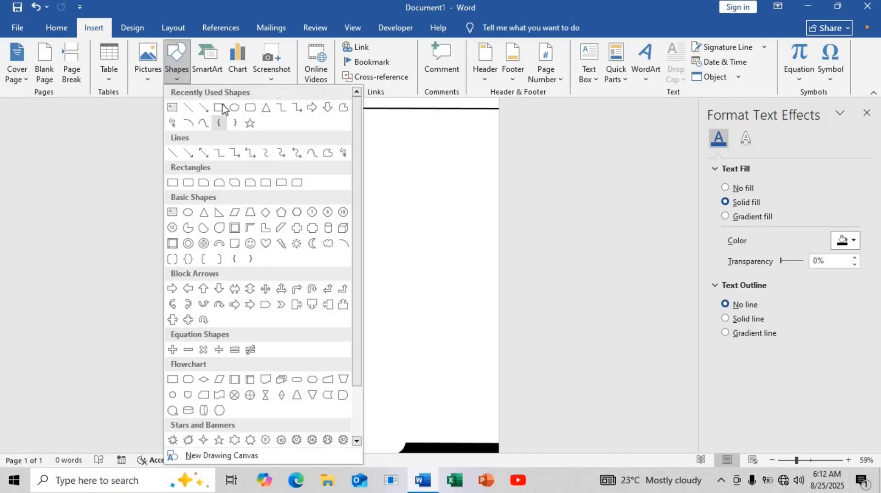
pyautogui.click(220, 108)
pyautogui.scroll(-2, 301, 322)
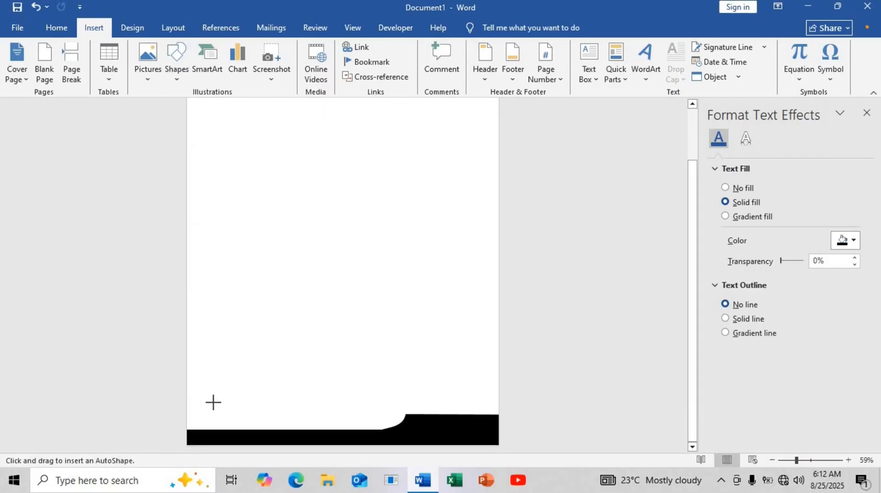
pyautogui.moveTo(201, 391); pyautogui.dragTo(500, 445)
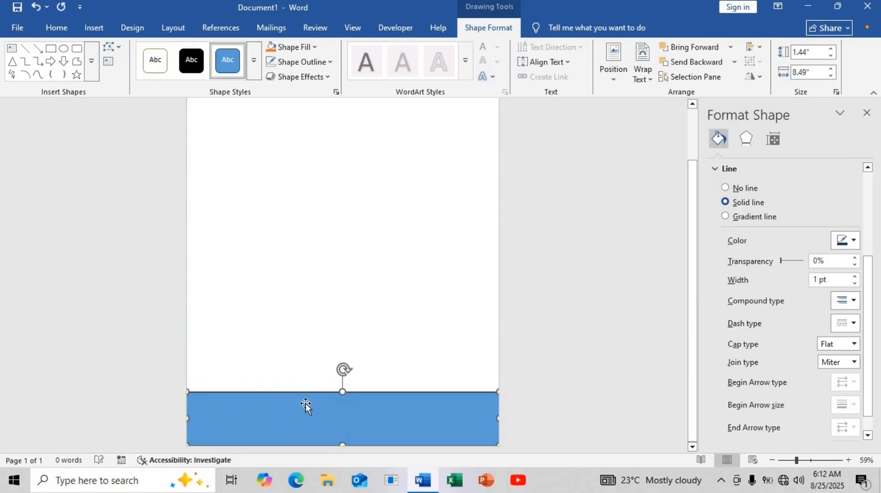
# Remove the outline of the new rectangle at the page bottom and fill it with light gray
pyautogui.click(329, 61)
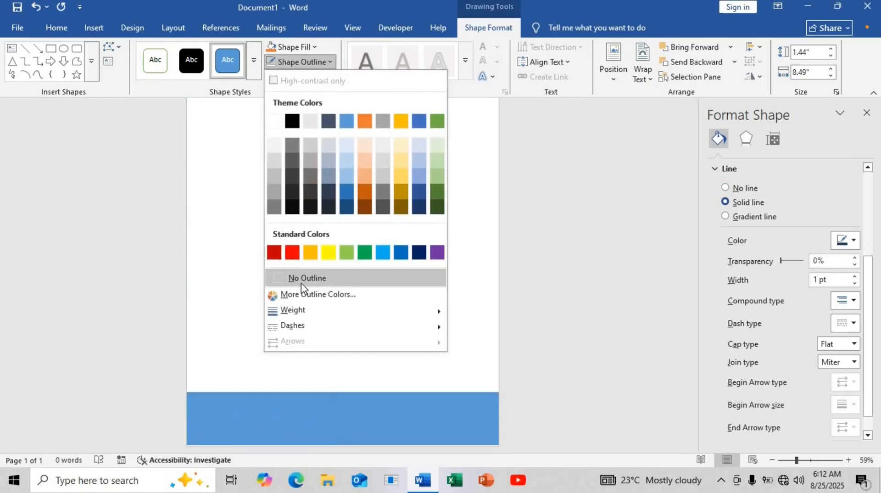
pyautogui.click(301, 281)
pyautogui.click(309, 49)
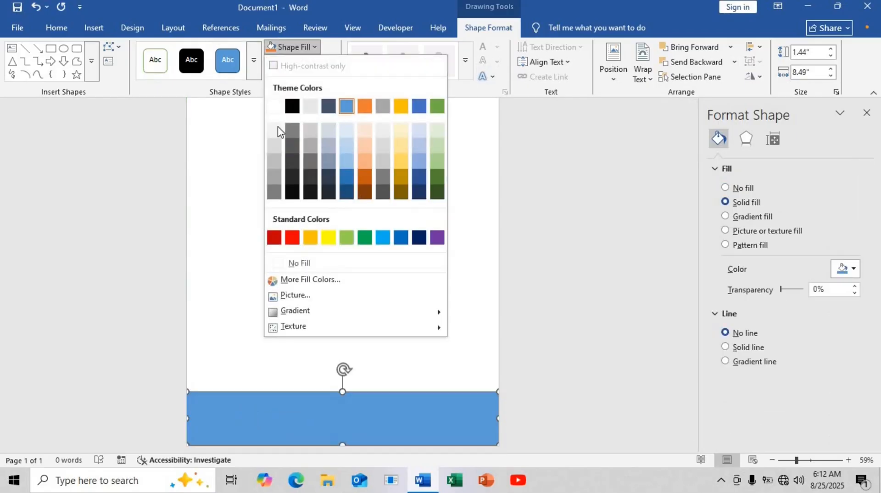
pyautogui.click(273, 145)
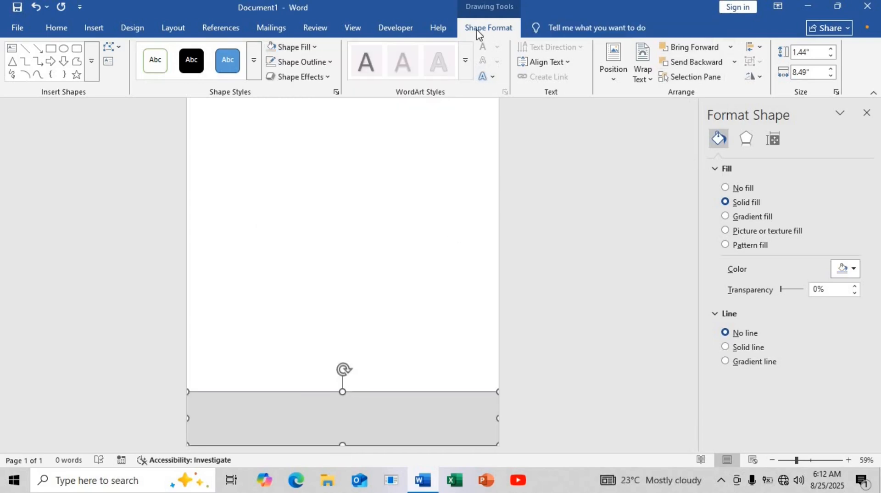
# Send the gray rectangle behind the black footer shapes and lower its top edge to make the band shorter
pyautogui.click(688, 65)
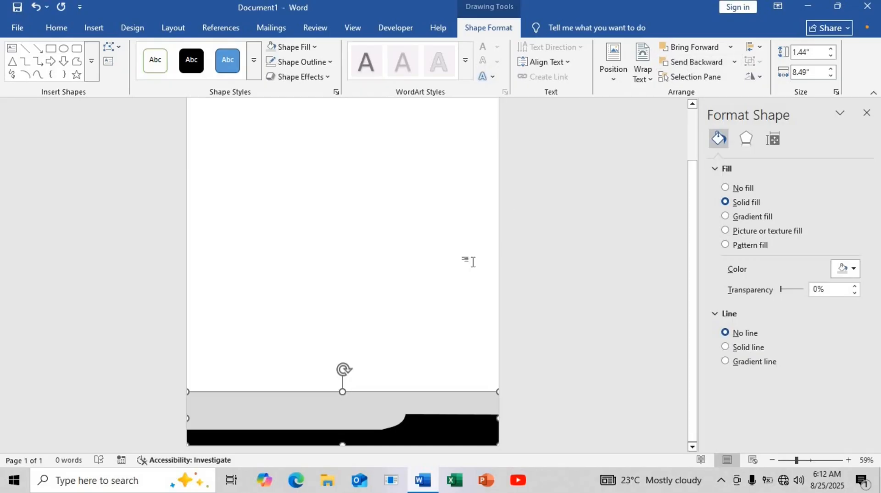
pyautogui.moveTo(342, 397); pyautogui.dragTo(342, 404)
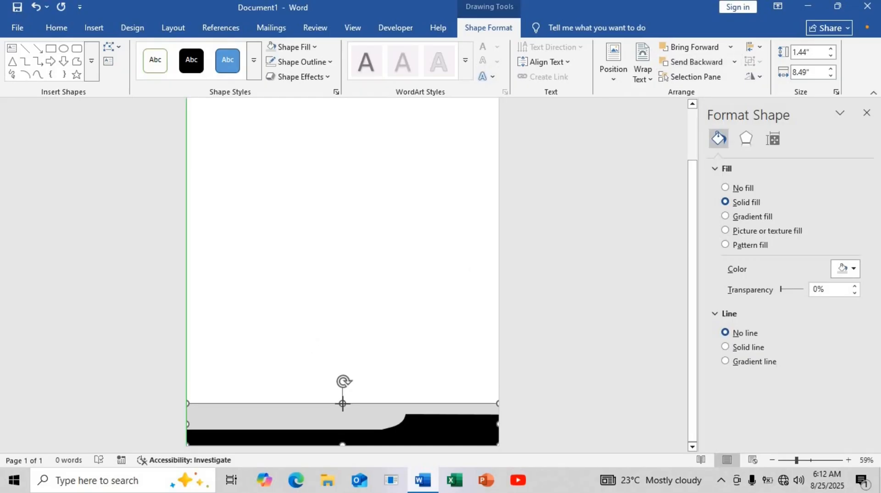
pyautogui.click(325, 365)
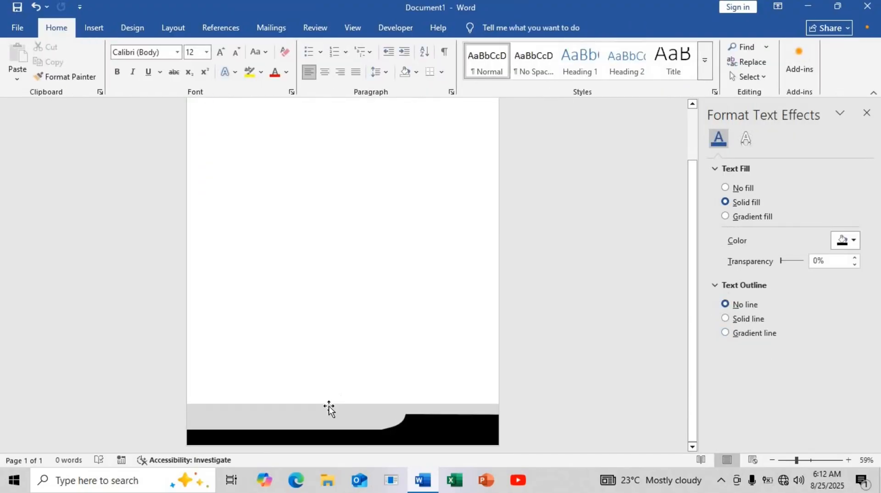
pyautogui.click(337, 406)
pyautogui.moveTo(340, 403); pyautogui.dragTo(343, 405)
pyautogui.click(303, 321)
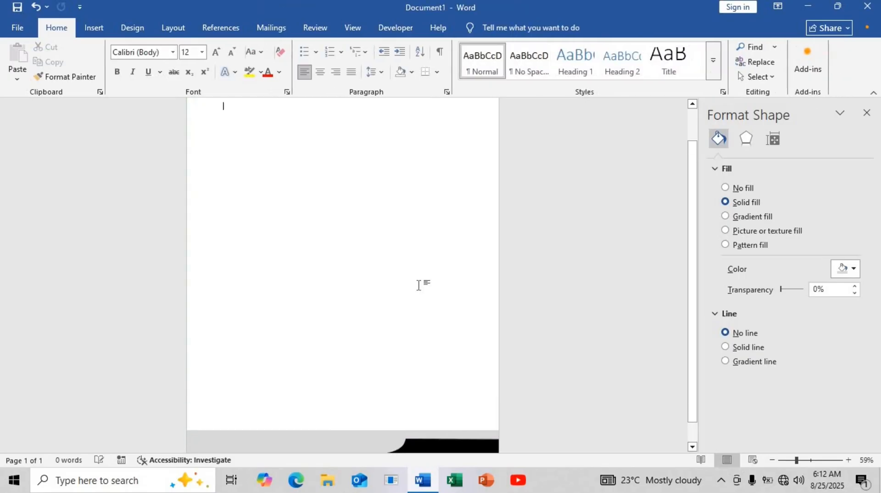
# Draw a text box about 1.44" high and 2.07" wide below the header line
pyautogui.scroll(1, 618, 251)
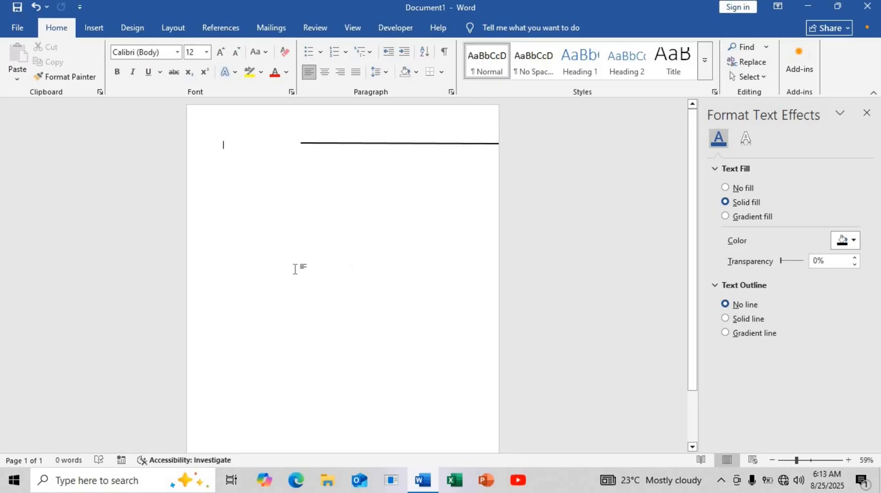
pyautogui.click(102, 30)
pyautogui.click(590, 80)
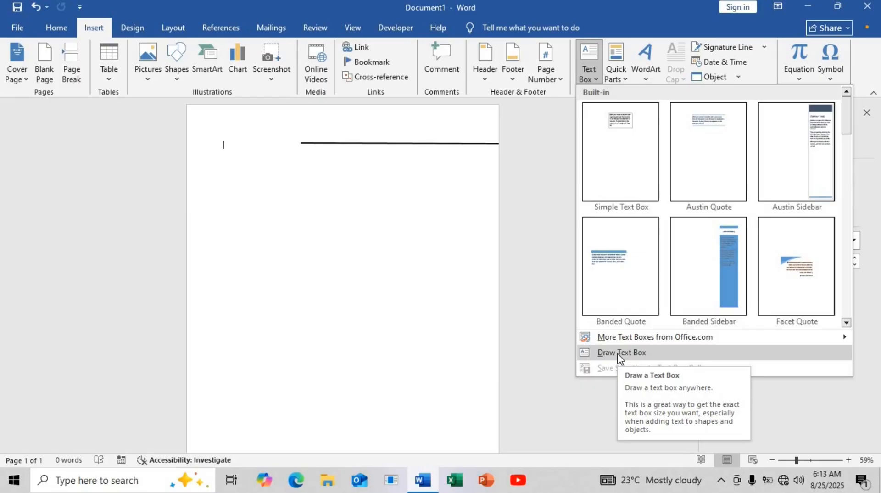
pyautogui.click(619, 354)
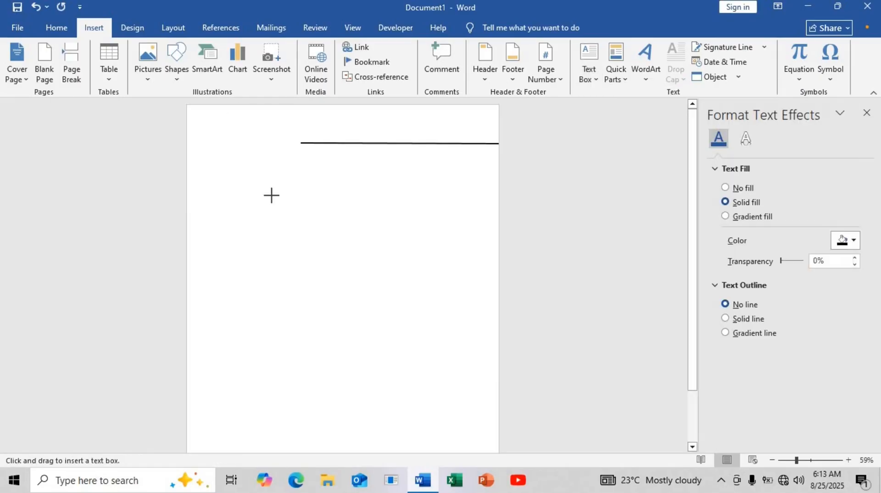
pyautogui.moveTo(263, 187)
pyautogui.mouseDown()
pyautogui.moveTo(284, 229)
pyautogui.moveTo(338, 238)
pyautogui.mouseUp()
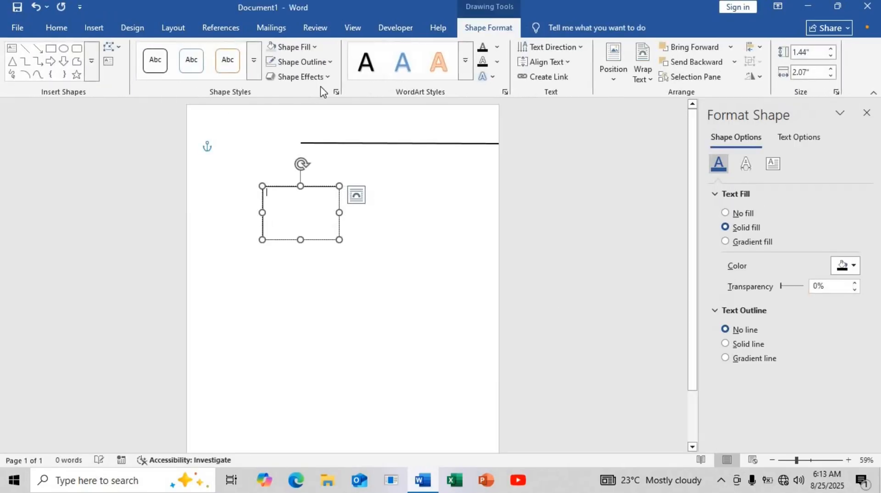
# Set the new text box to No Outline and No Fill
pyautogui.click(320, 63)
pyautogui.click(307, 277)
pyautogui.click(292, 47)
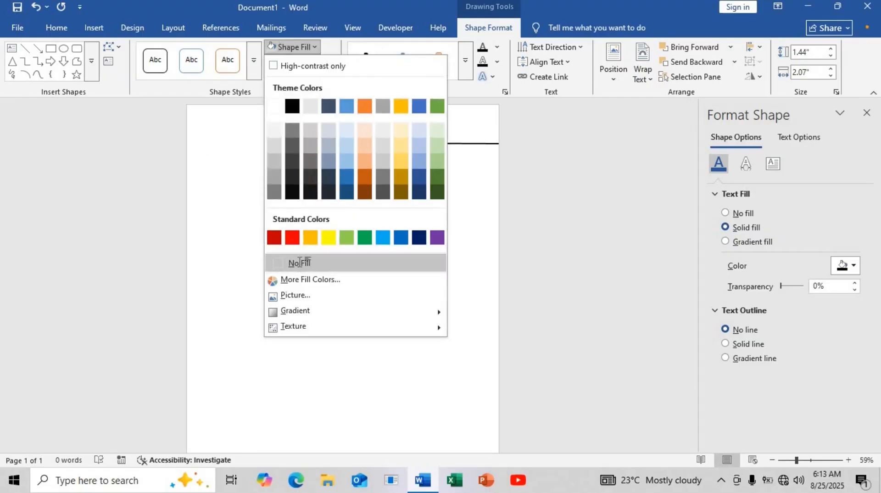
pyautogui.click(299, 261)
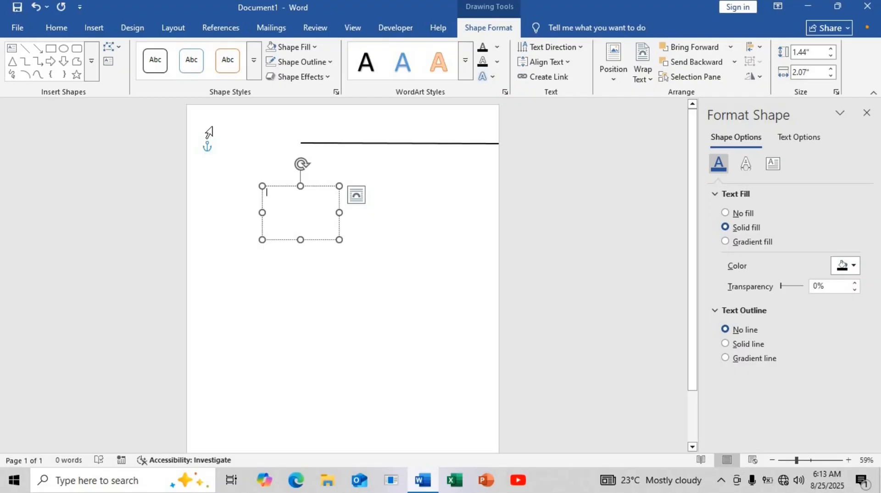
# Insert the bird logo picture bird-logo-design-bird-lover_1115865-23-removebg-preview from the Pictures folder into the text box
pyautogui.click(93, 28)
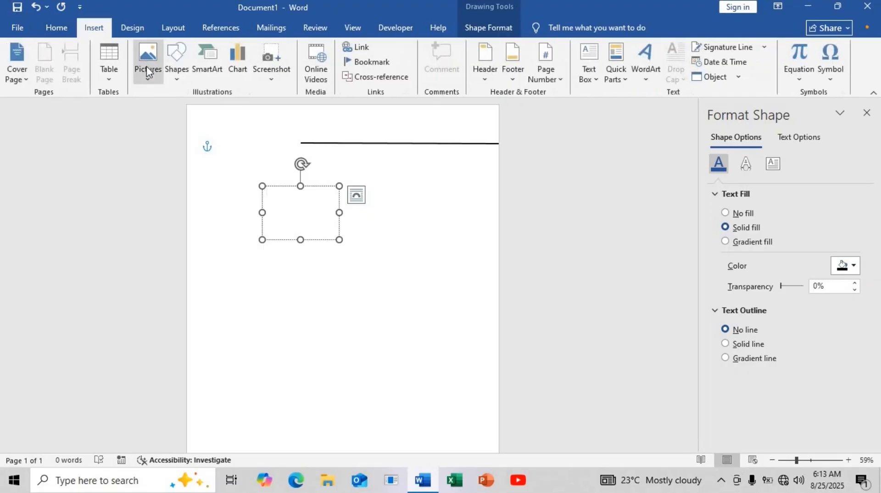
pyautogui.click(148, 71)
pyautogui.click(173, 112)
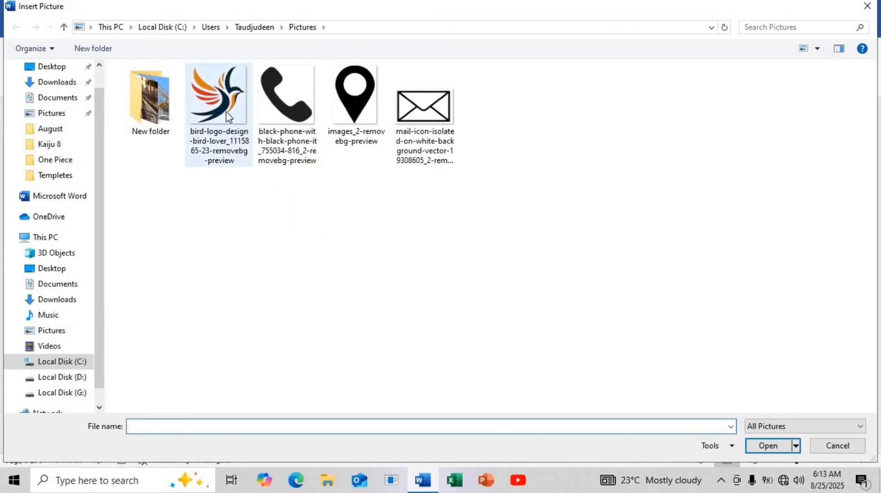
pyautogui.click(228, 116)
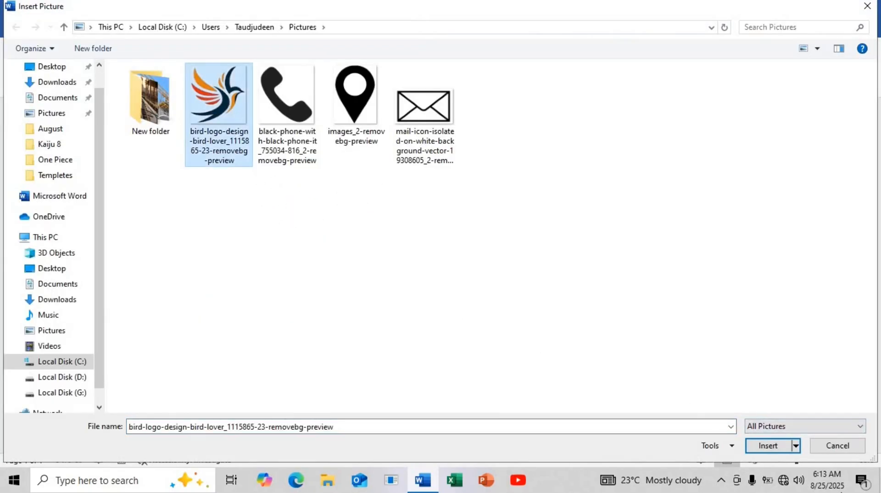
pyautogui.click(762, 446)
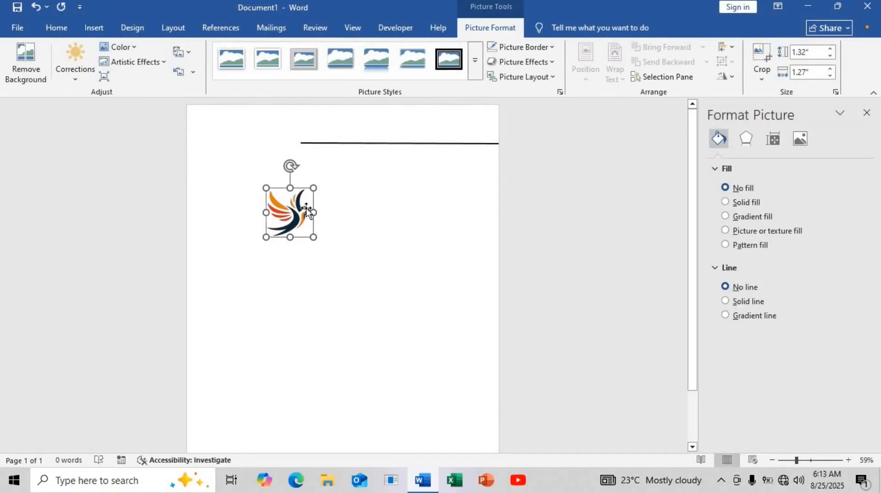
# Fit the logo and its text box to a smaller size and place them in the page's upper-left area beside the header line
pyautogui.click(321, 224)
pyautogui.moveTo(327, 184); pyautogui.dragTo(296, 118)
pyautogui.moveTo(273, 121)
pyautogui.mouseDown()
pyautogui.moveTo(258, 120)
pyautogui.moveTo(273, 125)
pyautogui.mouseUp()
pyautogui.click(263, 145)
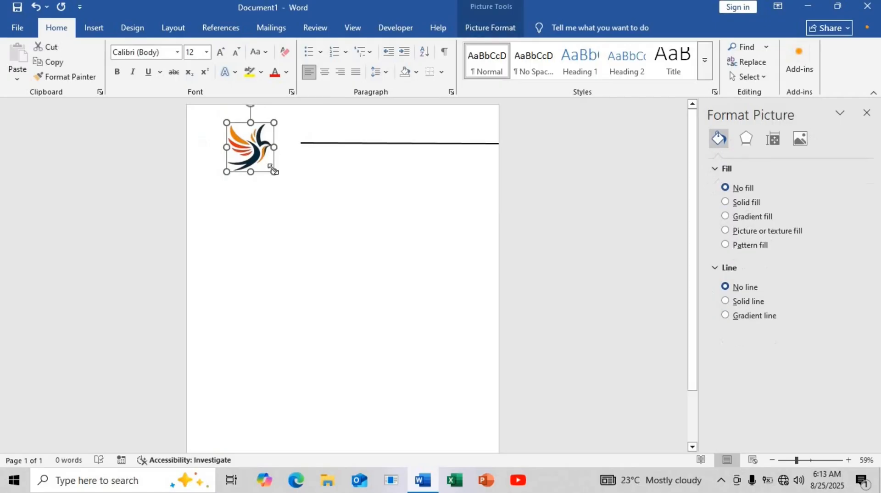
pyautogui.moveTo(272, 170)
pyautogui.mouseDown()
pyautogui.moveTo(289, 173)
pyautogui.moveTo(253, 170)
pyautogui.moveTo(274, 167)
pyautogui.moveTo(280, 178)
pyautogui.mouseUp()
pyautogui.click(299, 177)
pyautogui.click(263, 169)
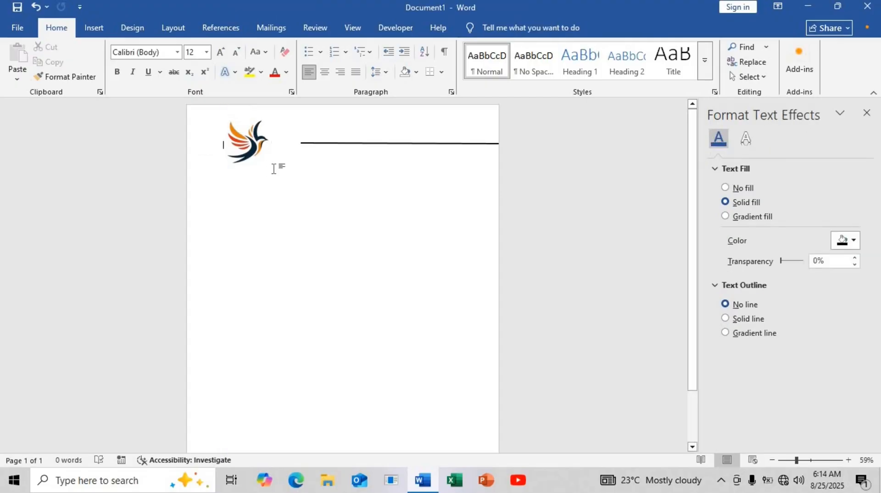
# Place a copy of the logo's text box just below the original logo
pyautogui.click(271, 158)
pyautogui.click(281, 165)
pyautogui.click(272, 163)
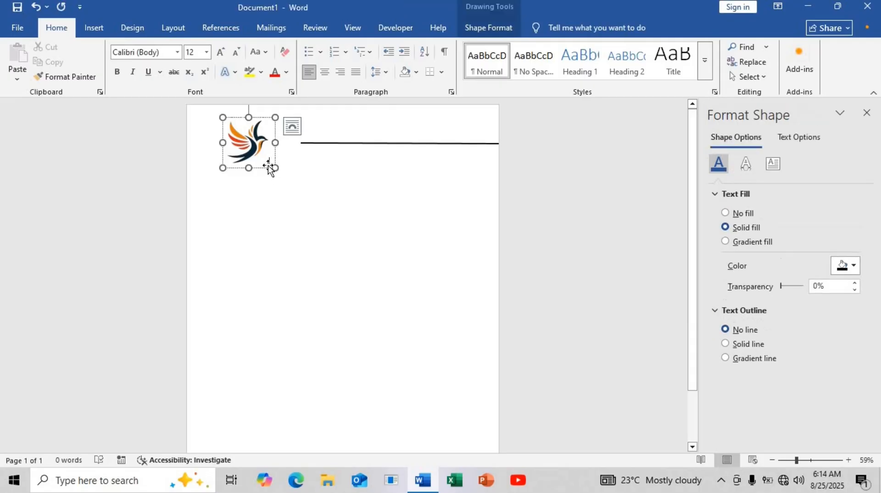
pyautogui.moveTo(268, 168); pyautogui.dragTo(282, 215)
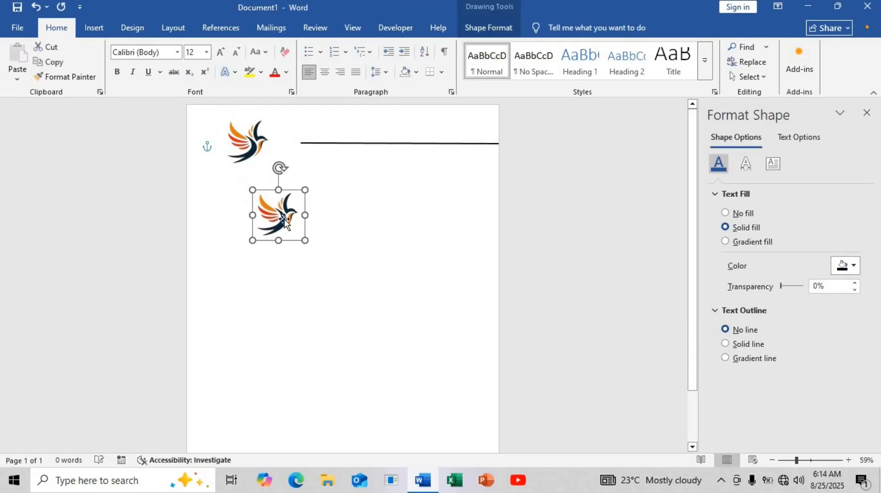
# Replace the bird picture in the copied text box with the text COMPANY NAME
pyautogui.rightClick(286, 216)
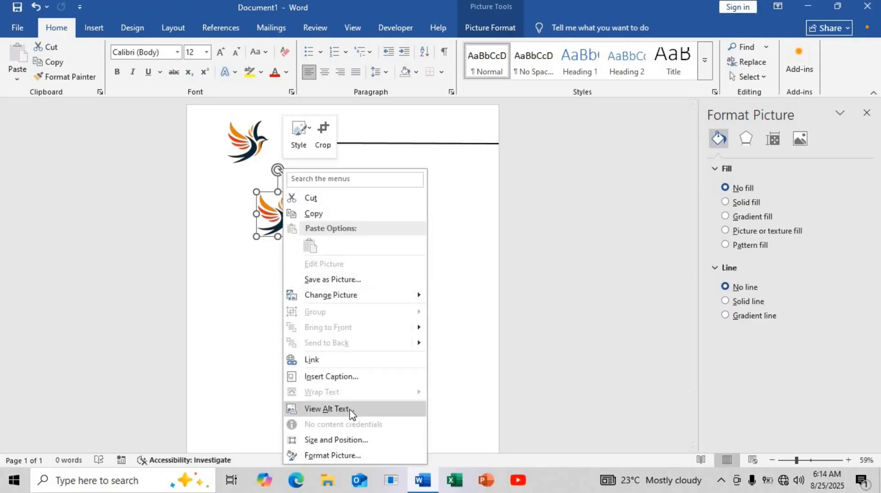
pyautogui.click(274, 216)
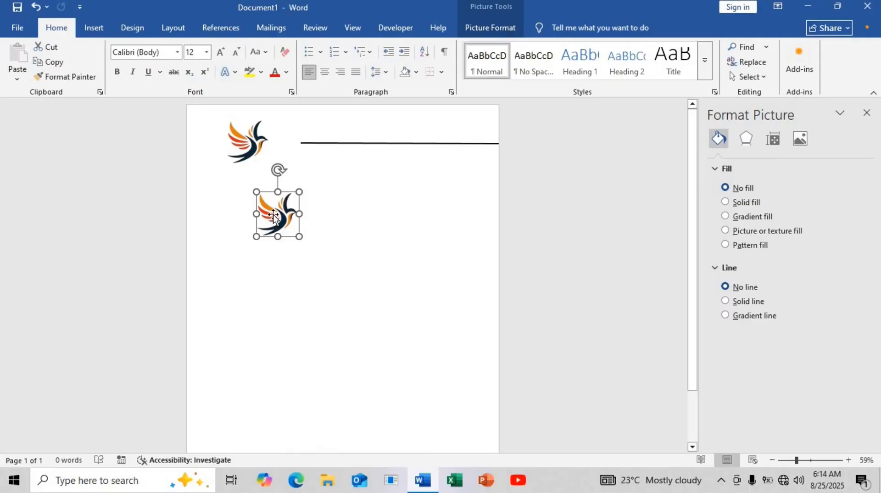
pyautogui.hotkey('ctrl', 'z')
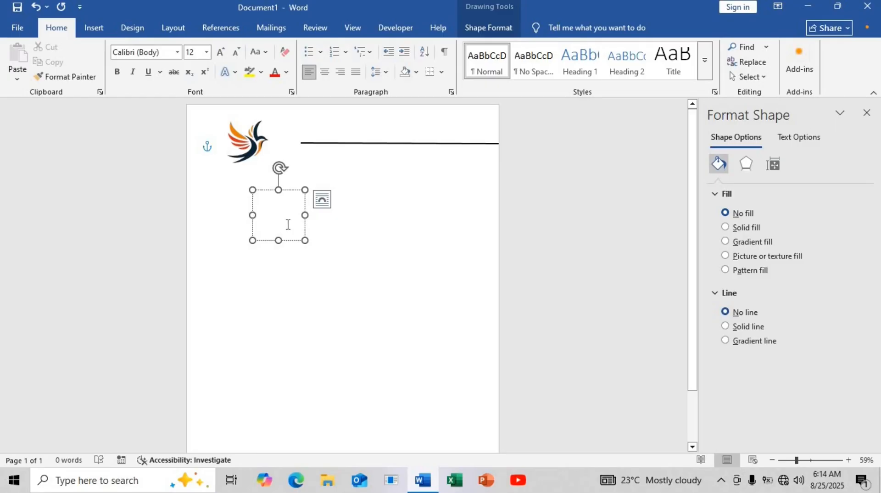
pyautogui.write('co')
pyautogui.press('ctrl')
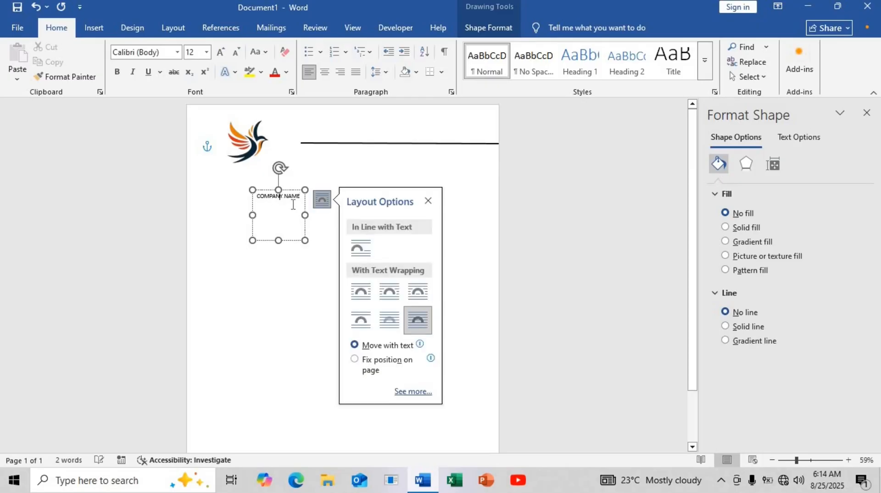
# Format the COMPANY NAME text in Bernard MT Condensed at size 20
pyautogui.hotkey('ctrl', 'a')
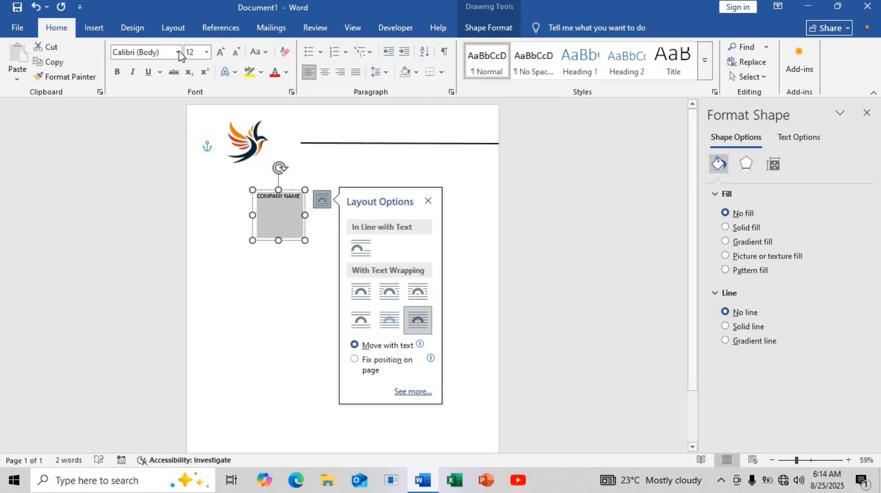
pyautogui.click(178, 53)
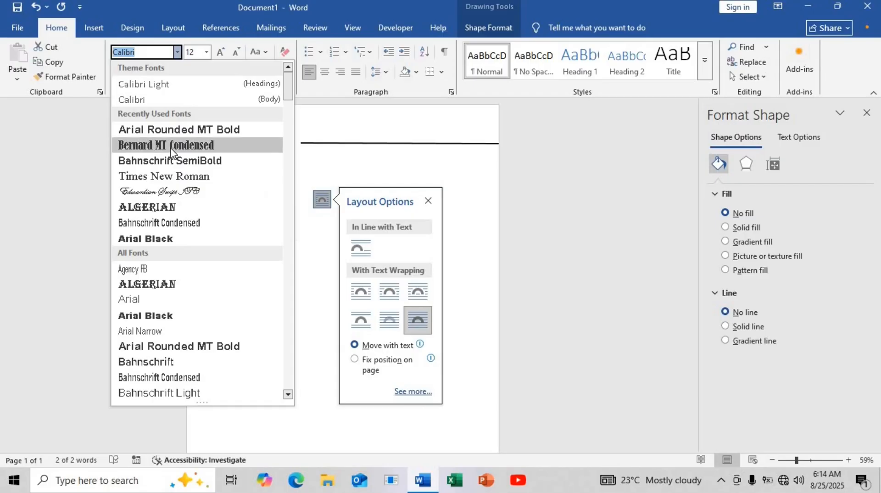
pyautogui.click(170, 145)
pyautogui.click(206, 52)
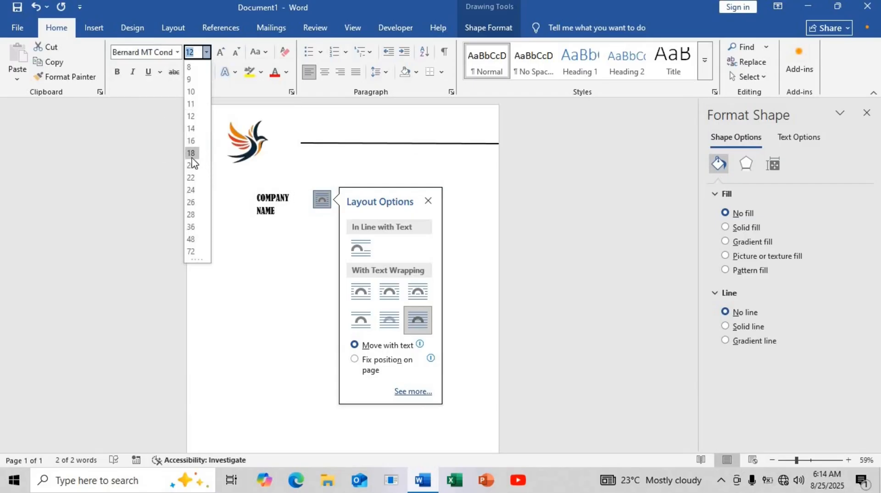
pyautogui.click(192, 165)
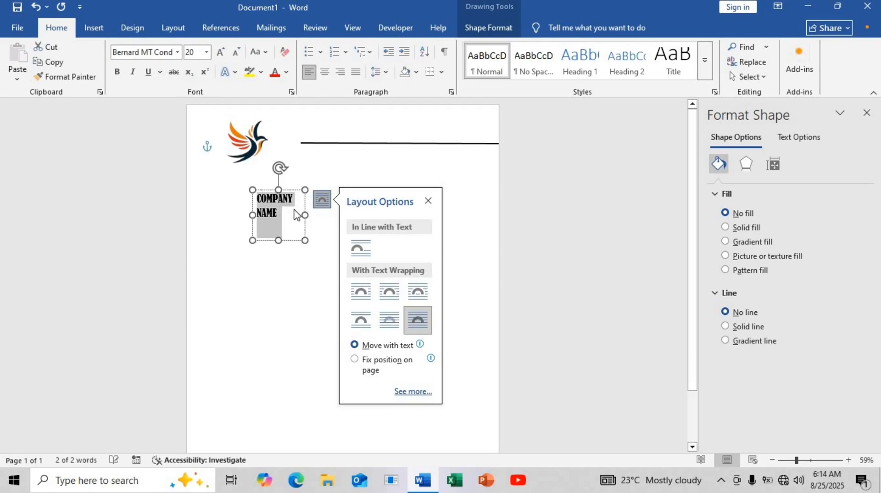
# Resize the COMPANY NAME text box to fit the text on one line and move it directly beneath the logo
pyautogui.moveTo(304, 214); pyautogui.dragTo(336, 224)
pyautogui.click(322, 204)
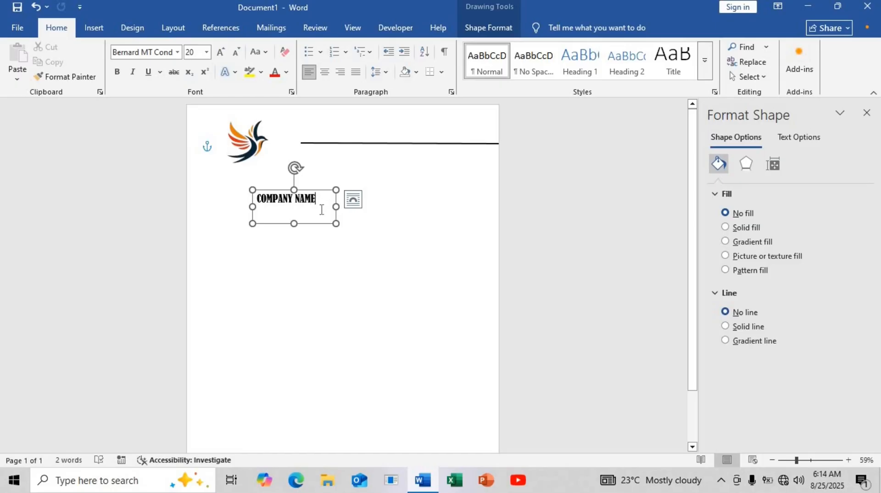
pyautogui.moveTo(336, 224); pyautogui.dragTo(266, 184)
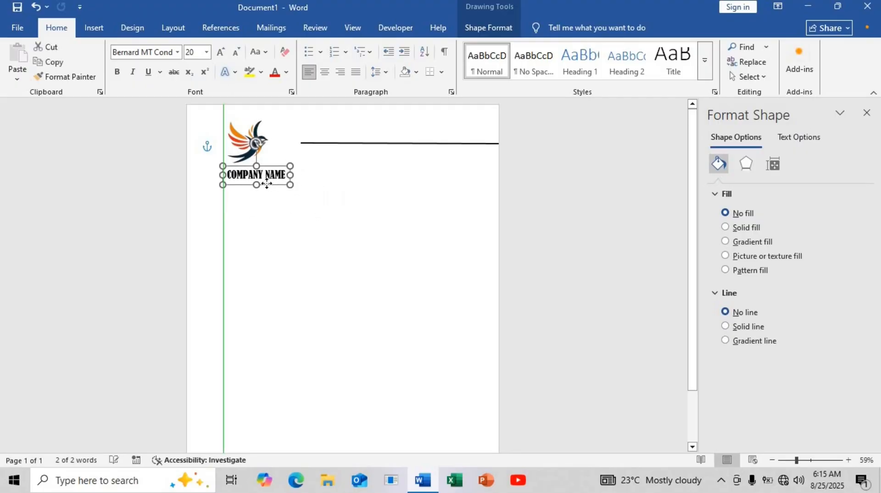
# Reduce the COMPANY NAME text to size 18 and center it in its text box
pyautogui.click(268, 180)
pyautogui.hotkey('ctrl', 'a')
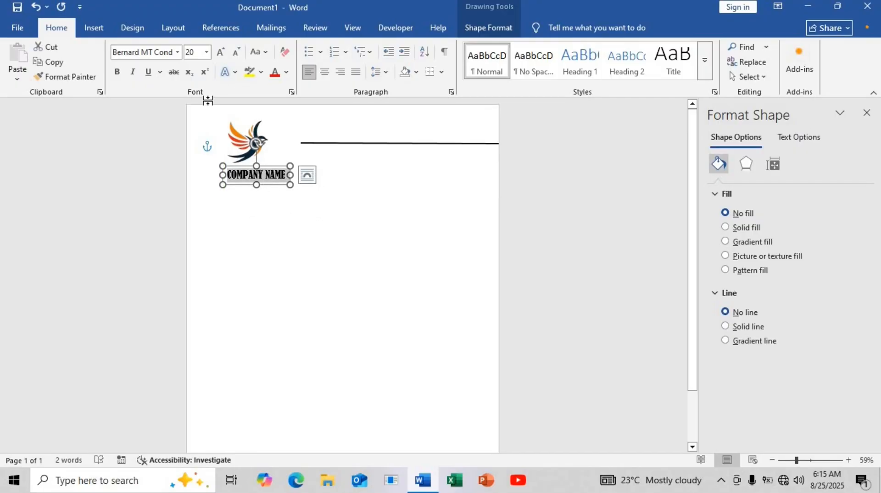
pyautogui.click(236, 51)
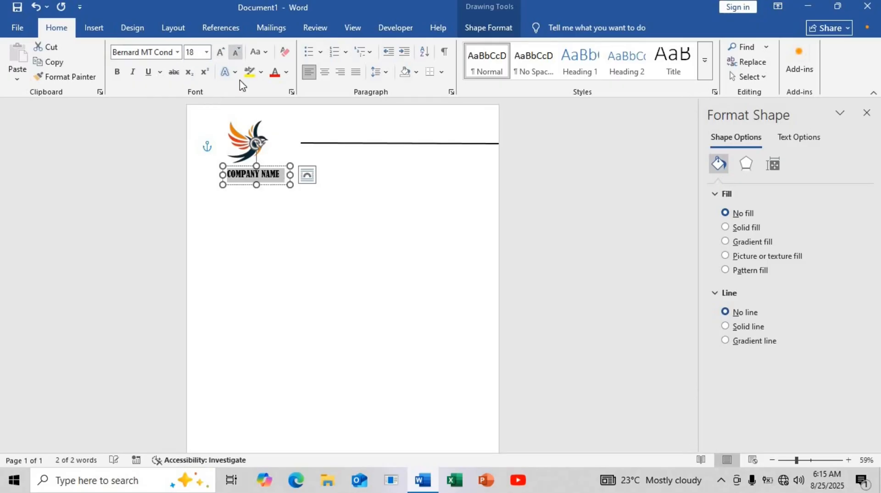
pyautogui.click(324, 71)
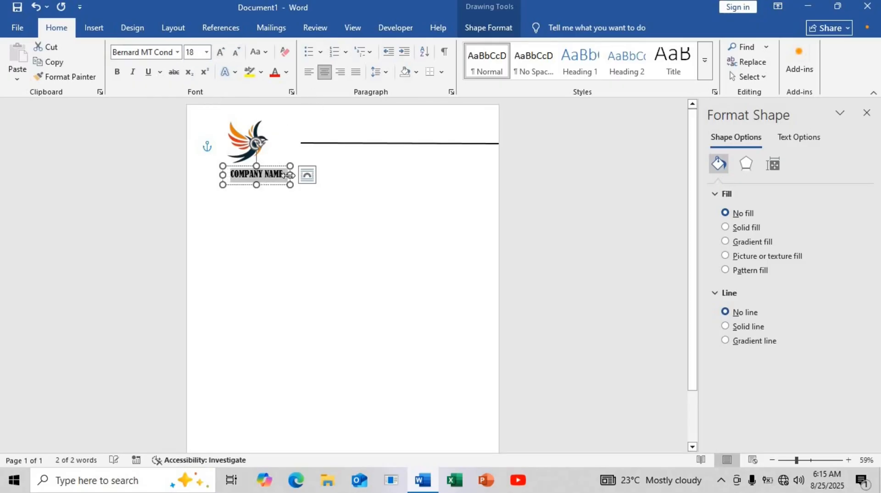
# Shift the COMPANY NAME text box to center it under the logo and place a copy of it just below
pyautogui.moveTo(290, 174); pyautogui.dragTo(255, 206)
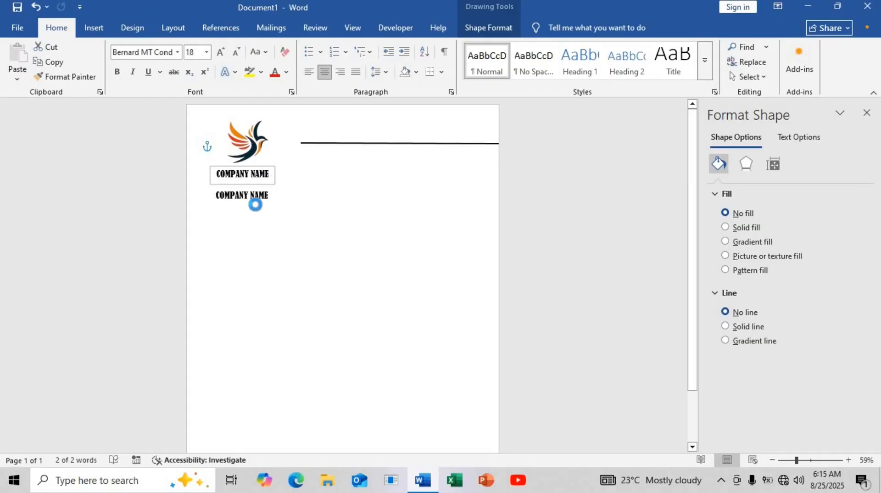
# Replace the text in the lower COMPANY NAME copy with SLOGAN
pyautogui.click(255, 200)
pyautogui.tripleClick(255, 201)
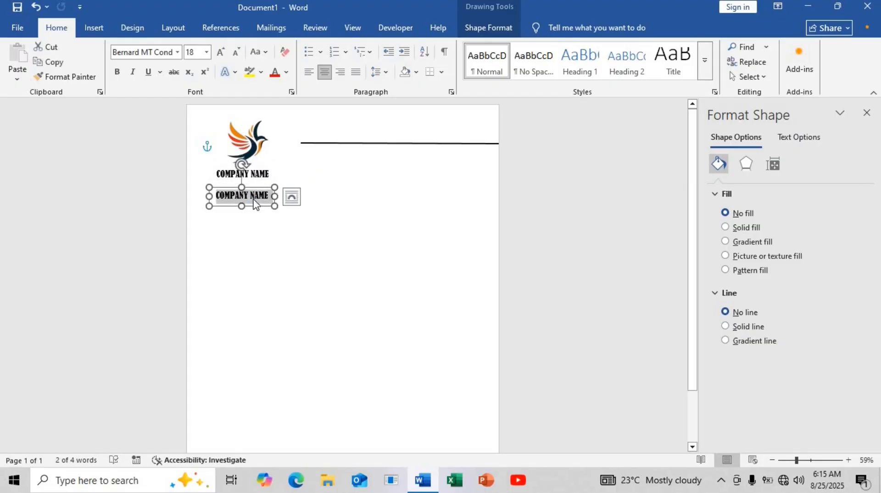
pyautogui.write('SLOGAN')
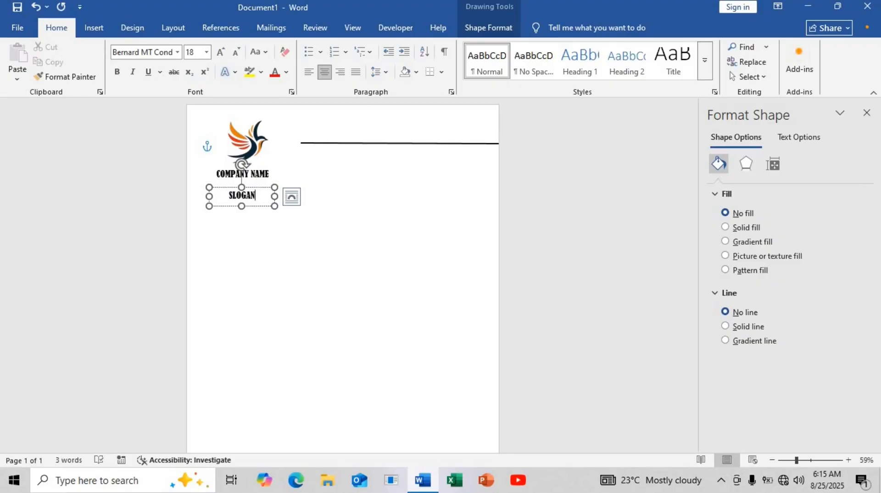
# Format the SLOGAN text in Arial Rounded MT at size 14
pyautogui.tripleClick(252, 202)
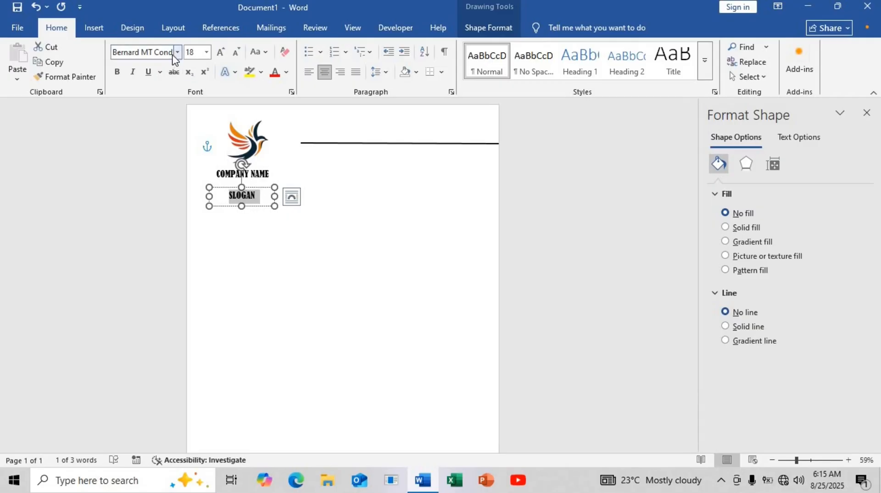
pyautogui.click(158, 52)
pyautogui.click(178, 52)
pyautogui.click(170, 146)
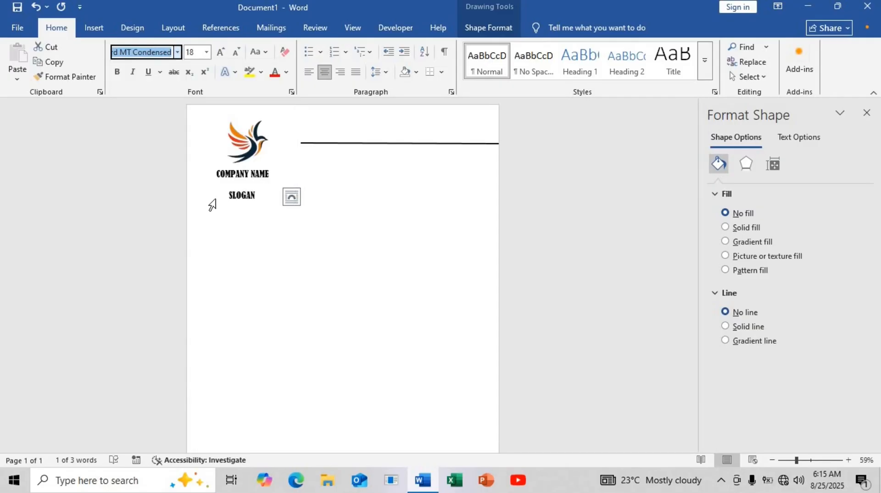
pyautogui.click(206, 52)
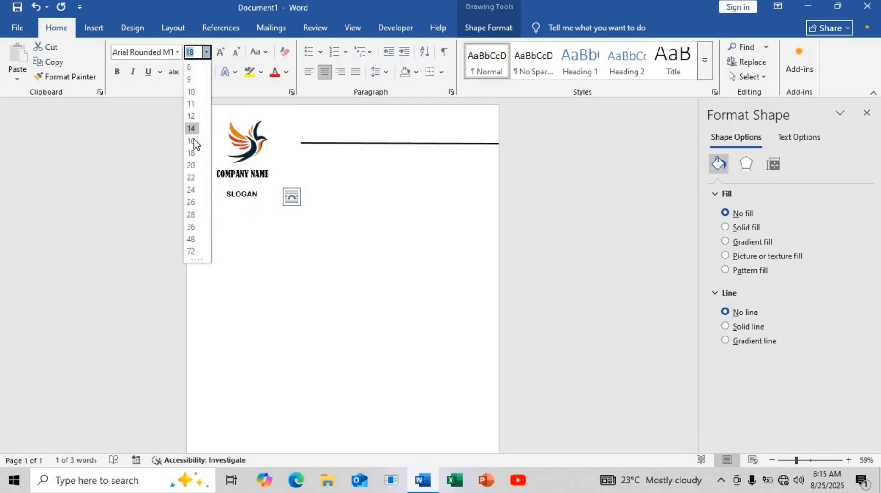
pyautogui.click(192, 129)
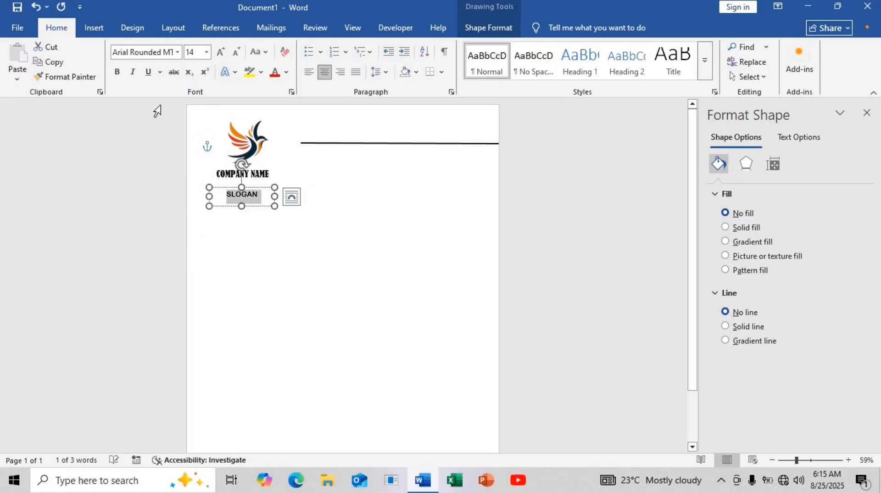
# Move the SLOGAN text box up directly beneath COMPANY NAME and keep its text without bold
pyautogui.click(117, 72)
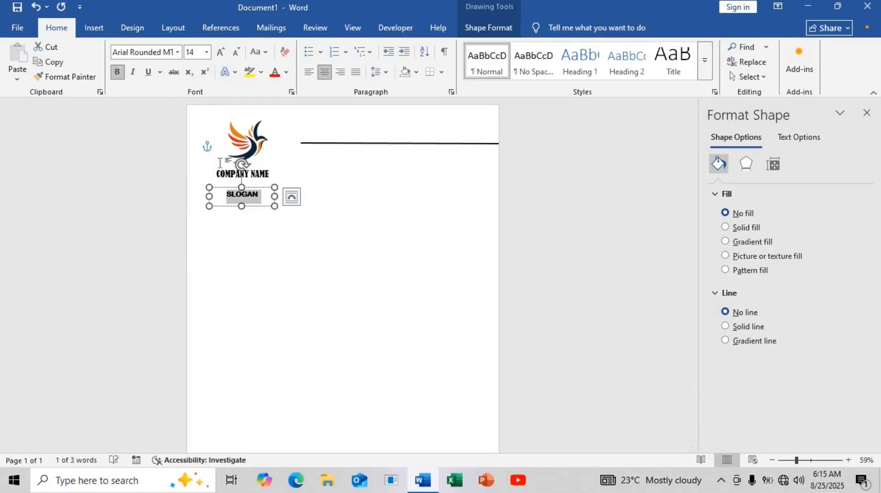
pyautogui.moveTo(256, 184); pyautogui.dragTo(256, 178)
pyautogui.click(257, 184)
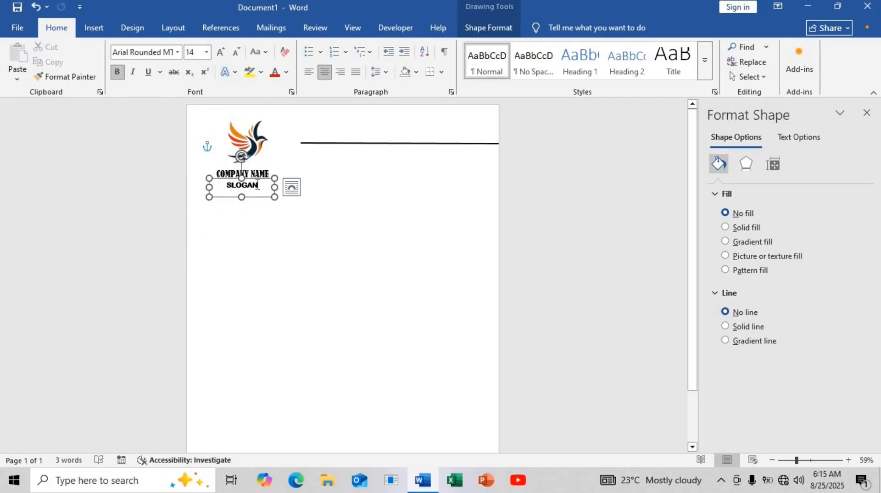
pyautogui.hotkey('ctrl', 'a')
pyautogui.click(118, 75)
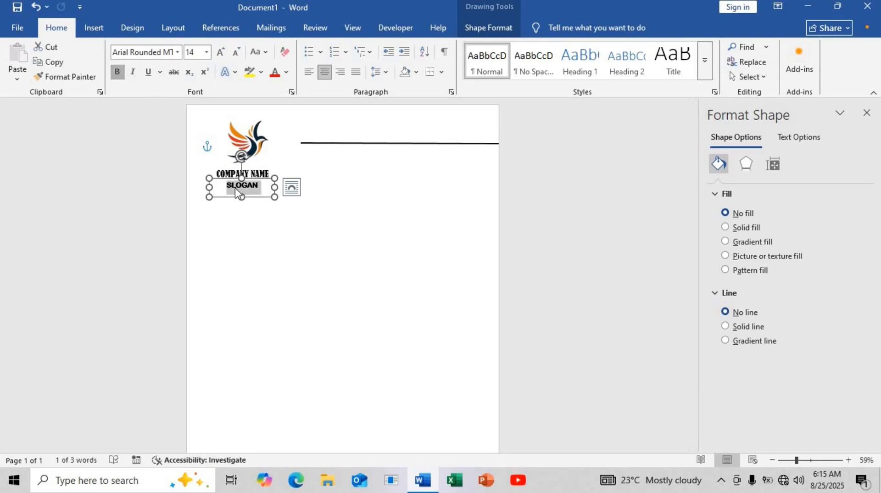
pyautogui.click(264, 186)
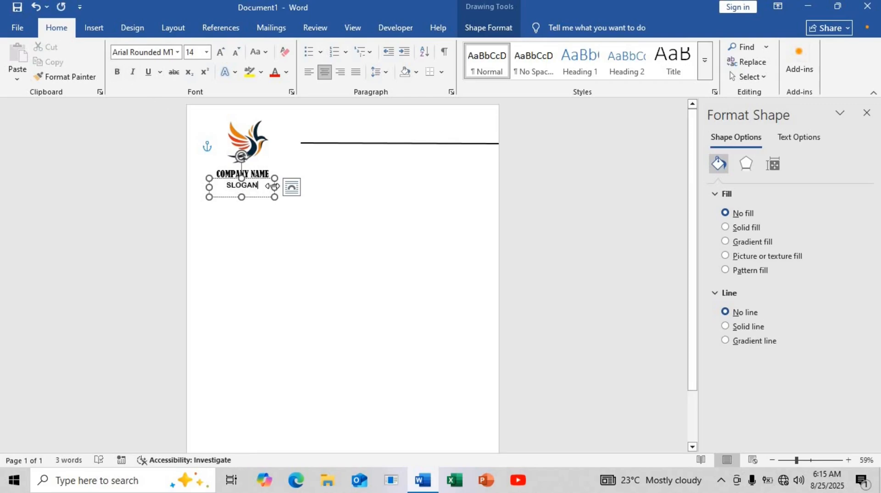
pyautogui.moveTo(271, 180); pyautogui.dragTo(271, 179)
pyautogui.click(311, 177)
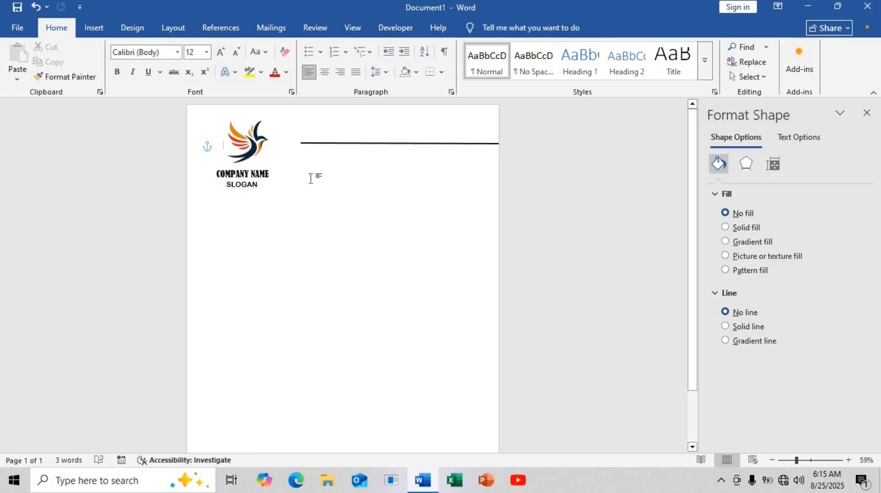
# Draw a horizontal line about 0.25" long just right of SLOGAN and apply the solid black 1 pt line style
pyautogui.click(94, 28)
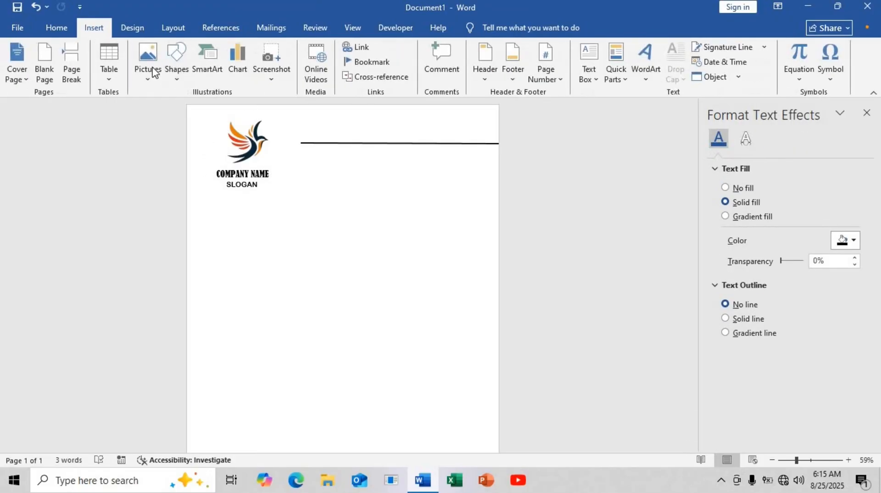
pyautogui.click(177, 64)
pyautogui.click(186, 108)
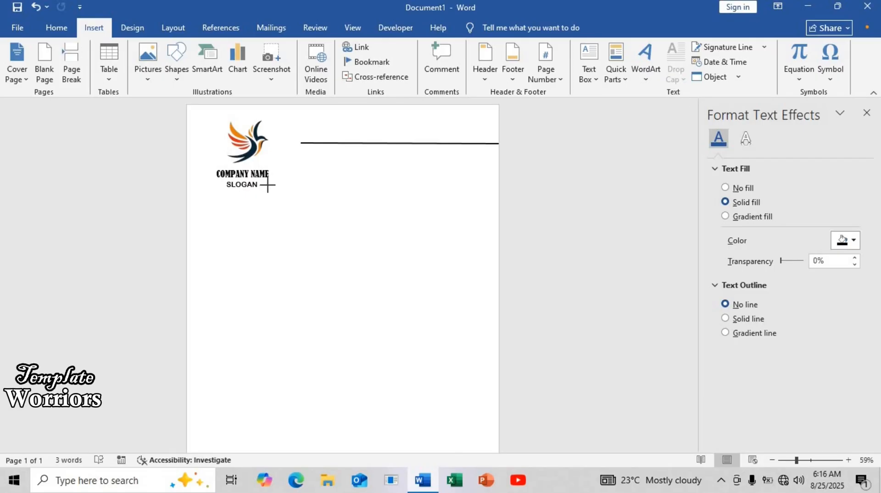
pyautogui.moveTo(268, 185); pyautogui.dragTo(259, 185)
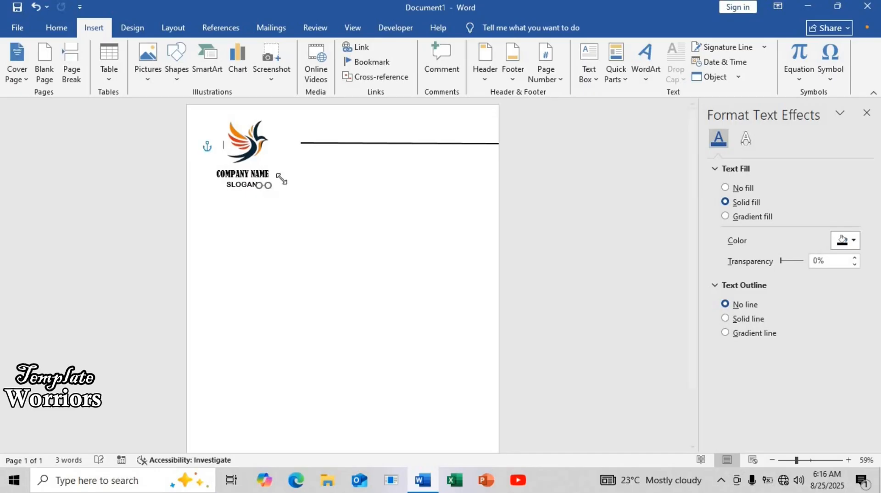
pyautogui.click(806, 460)
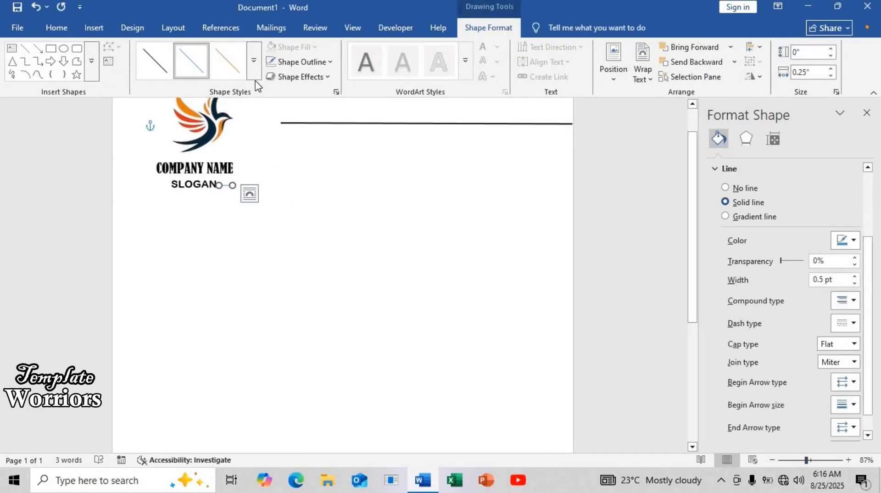
pyautogui.click(253, 60)
pyautogui.click(174, 125)
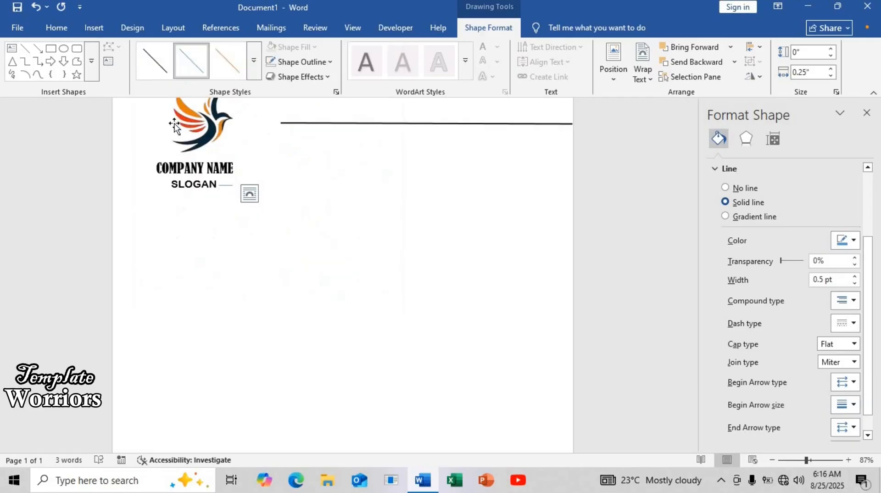
# Align the short line with the middle of SLOGAN and place a matching copy on the left side of the word
pyautogui.click(226, 185)
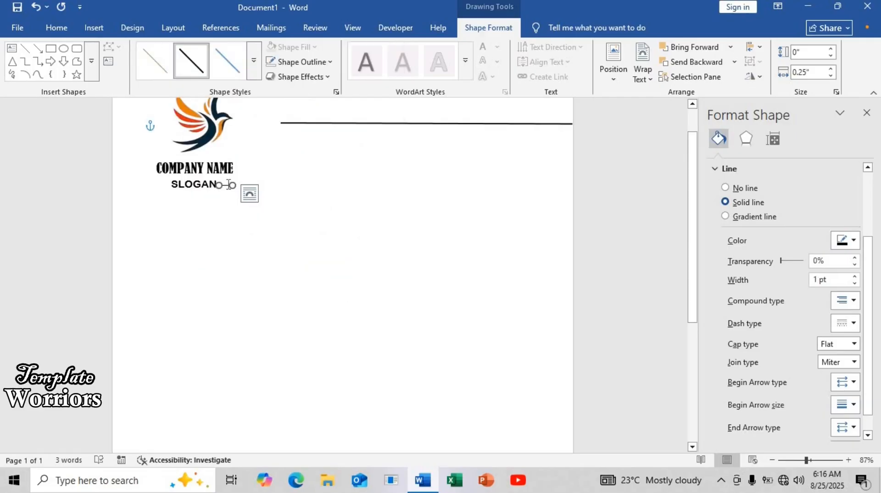
pyautogui.moveTo(226, 189); pyautogui.dragTo(225, 184)
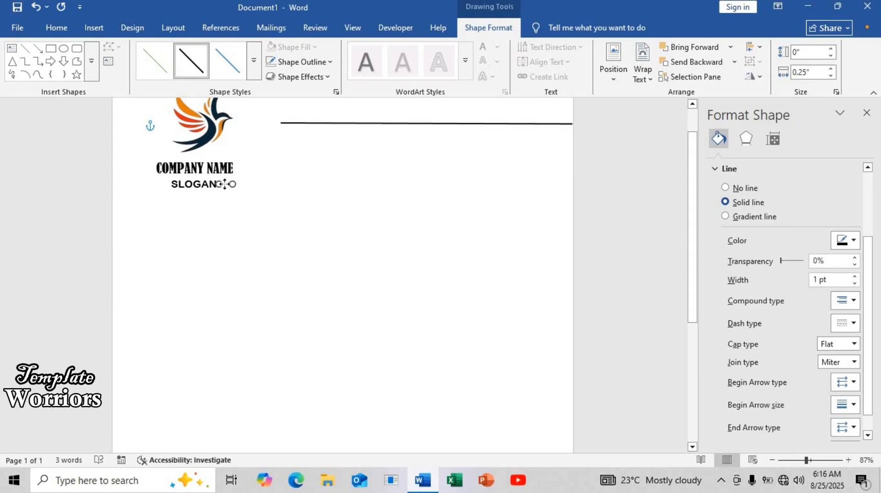
pyautogui.moveTo(225, 184); pyautogui.dragTo(164, 183)
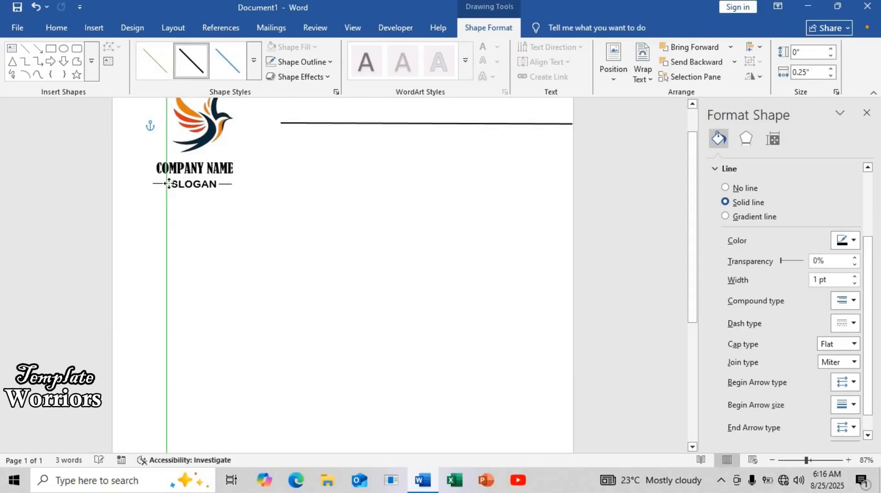
pyautogui.moveTo(169, 183); pyautogui.dragTo(169, 185)
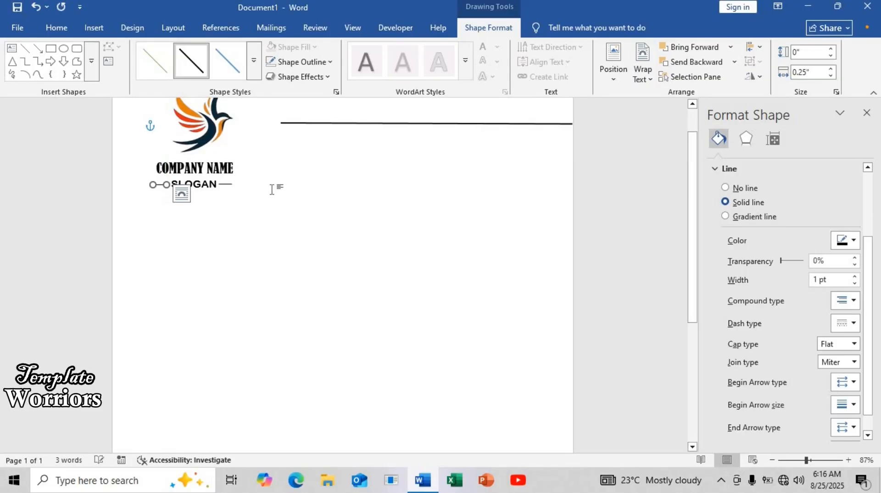
pyautogui.press('Up')
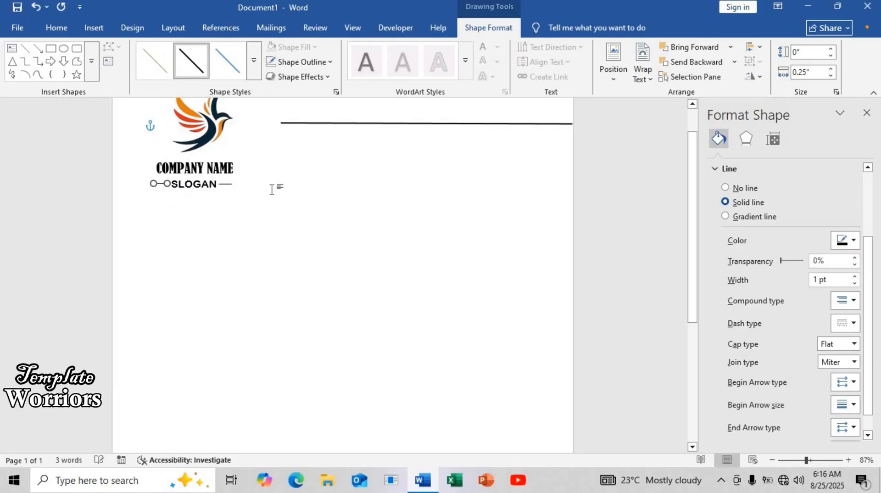
pyautogui.press('Right')
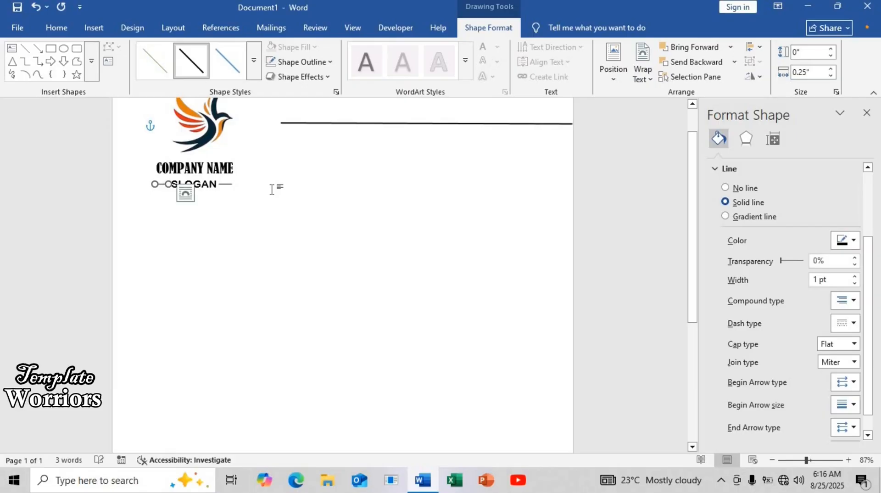
pyautogui.click(272, 189)
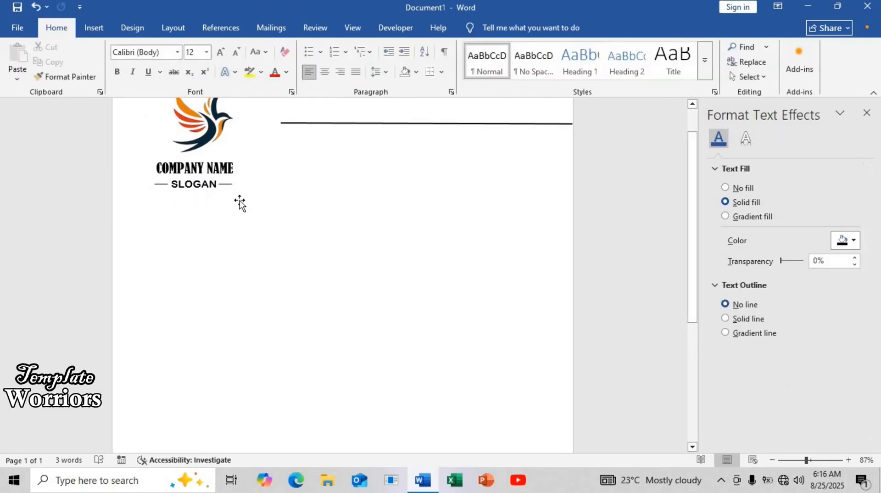
# Place a copy of the SLOGAN text box below the logo block and replace its text with TO:
pyautogui.click(797, 461)
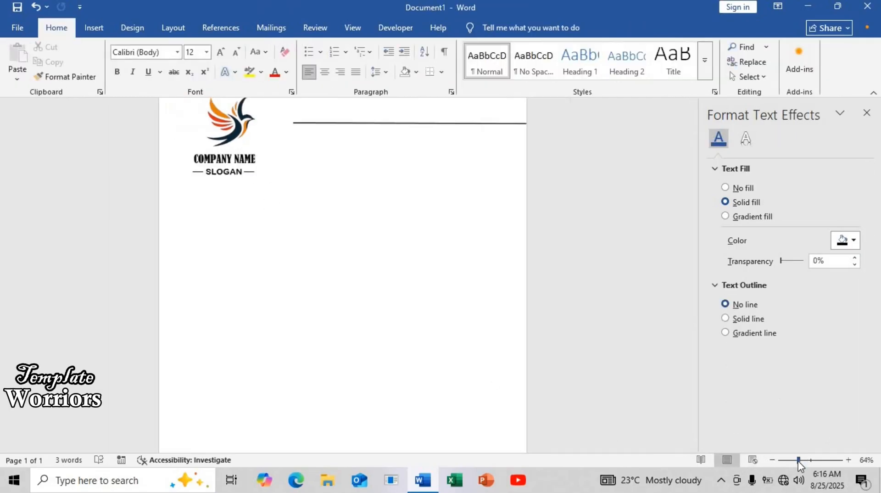
pyautogui.click(794, 462)
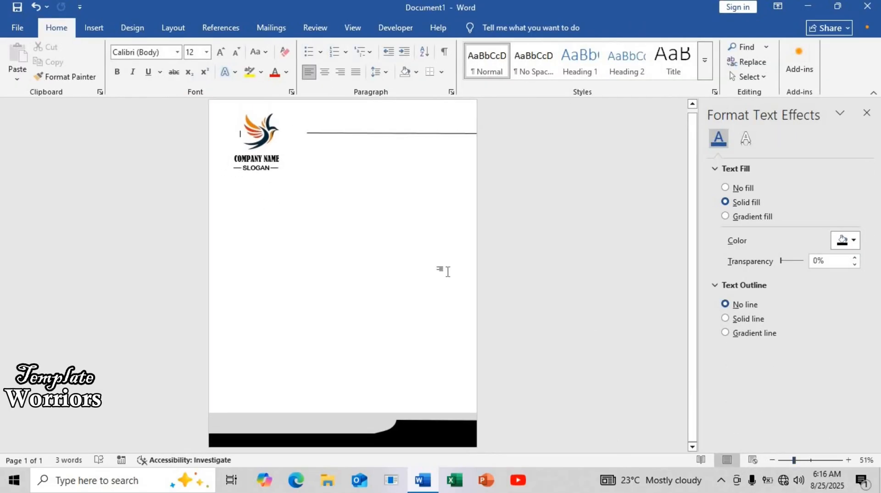
pyautogui.click(260, 168)
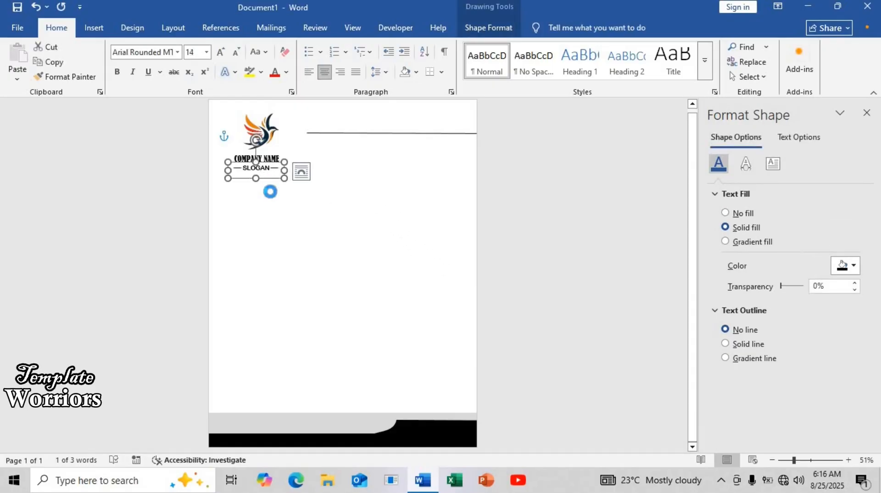
pyautogui.moveTo(267, 178); pyautogui.dragTo(271, 209)
pyautogui.click(279, 203)
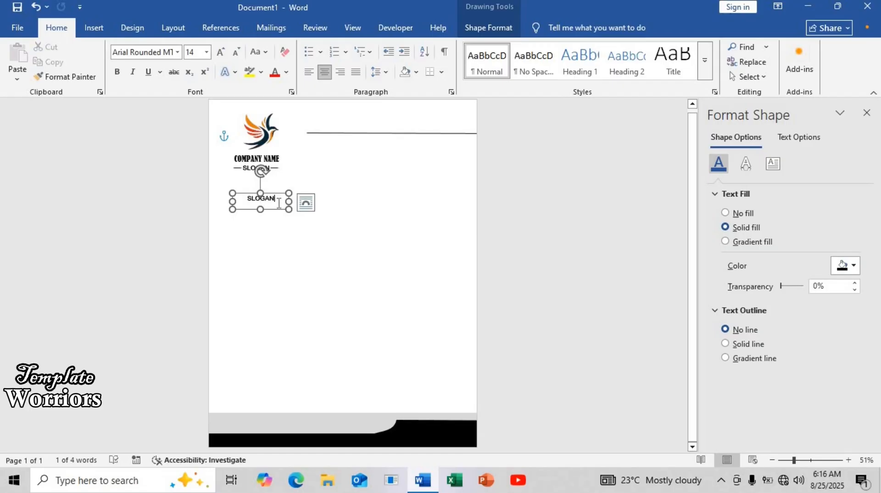
pyautogui.doubleClick(279, 203)
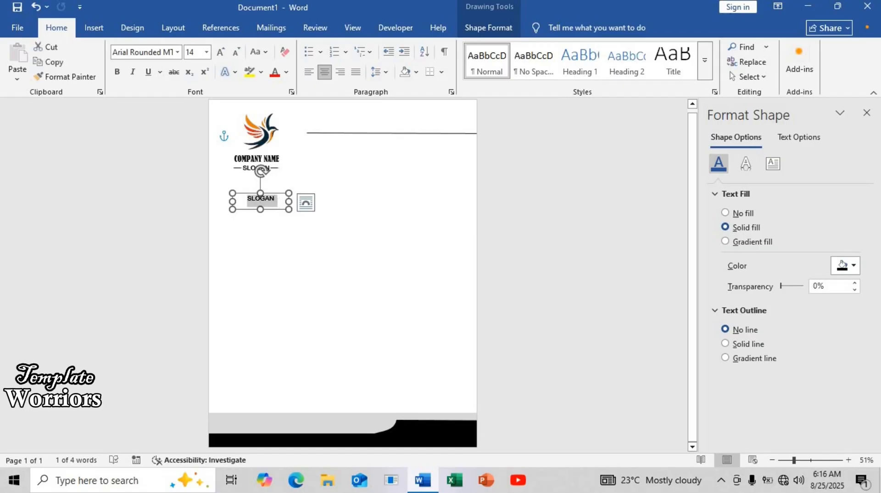
pyautogui.write('TO:')
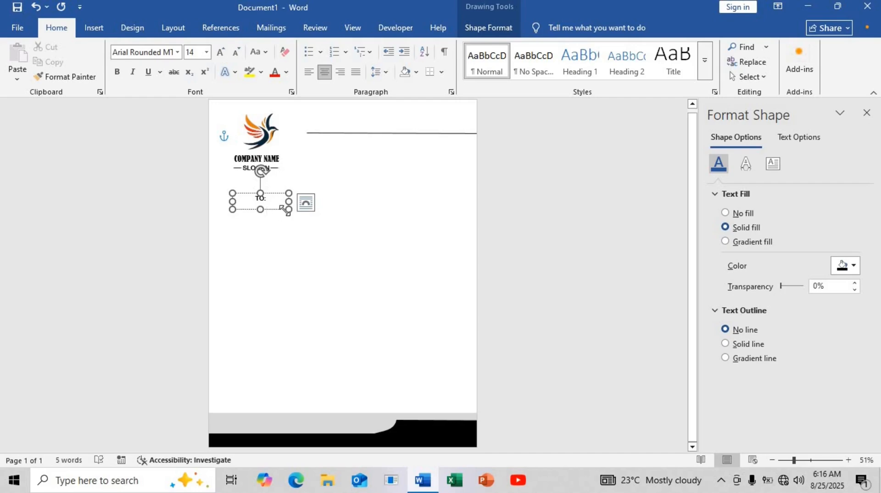
# Enlarge the TO: text box to hold several lines and enter the recipient's full name on its second line
pyautogui.moveTo(285, 210); pyautogui.dragTo(354, 257)
pyautogui.moveTo(306, 210); pyautogui.dragTo(276, 211)
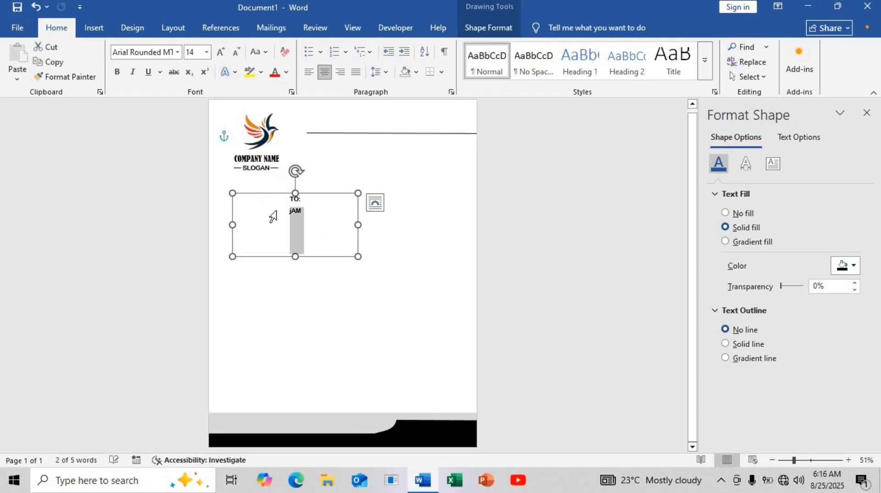
pyautogui.write('JM')
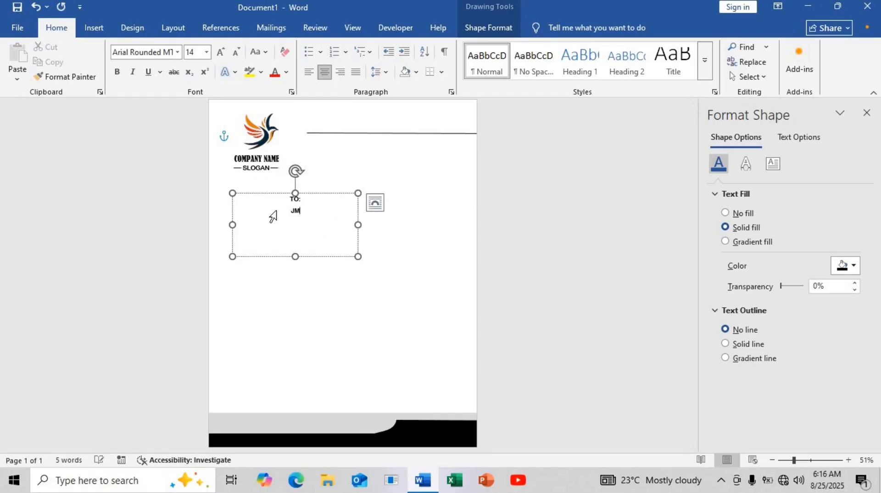
pyautogui.press('BackSpace')
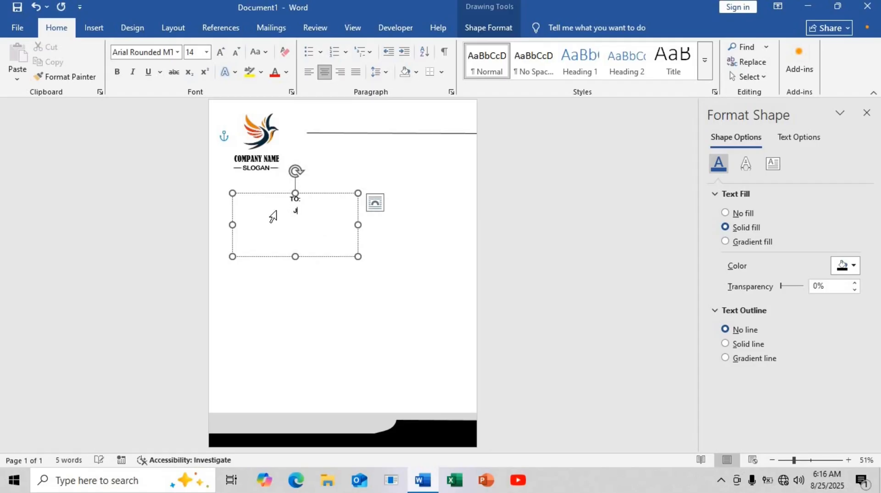
pyautogui.write('ames Steven')
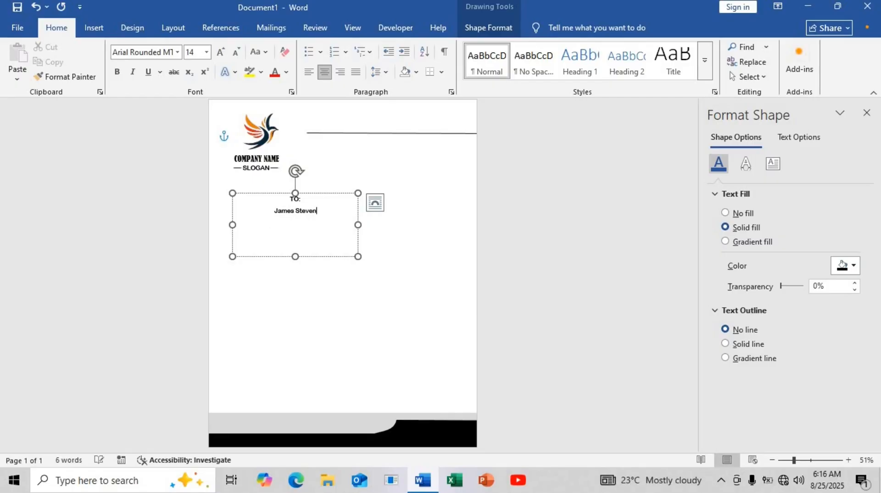
# Left-align the TO: line and the recipient's name in their text box
pyautogui.moveTo(321, 218); pyautogui.dragTo(282, 191)
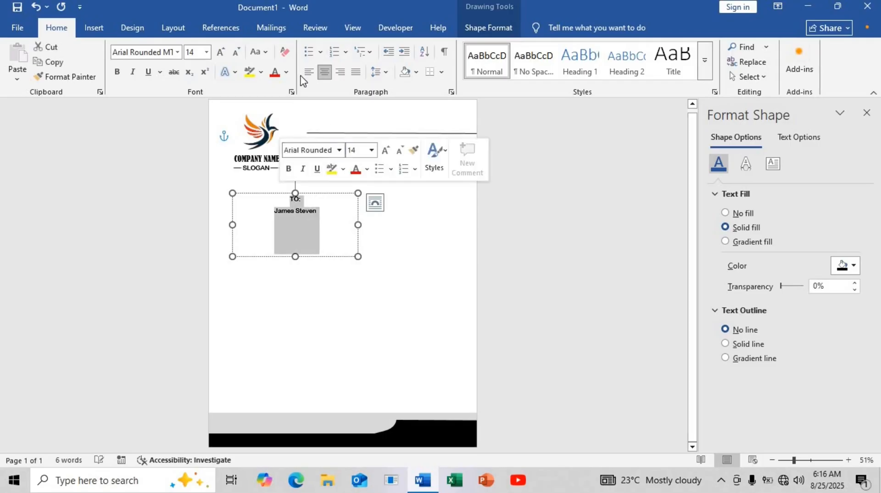
pyautogui.click(309, 72)
pyautogui.click(280, 218)
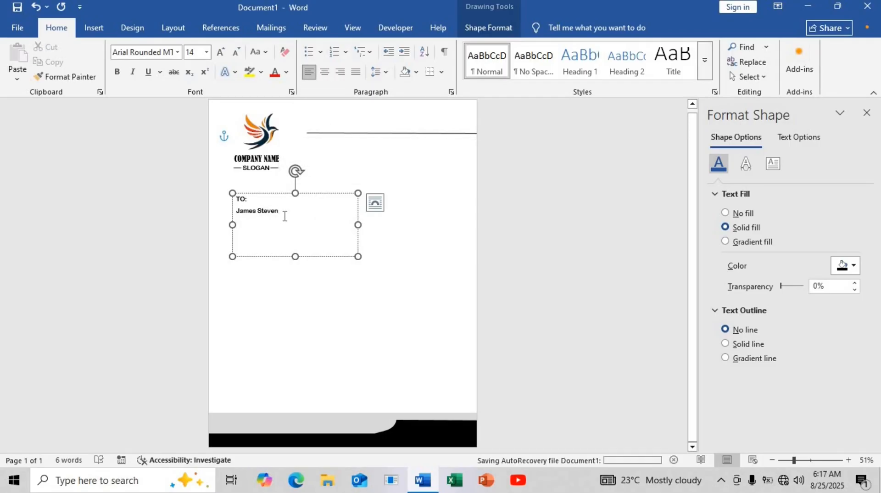
# Add an Address line below the recipient's name and set the TO: and name lines to 16 pt
pyautogui.press('Return')
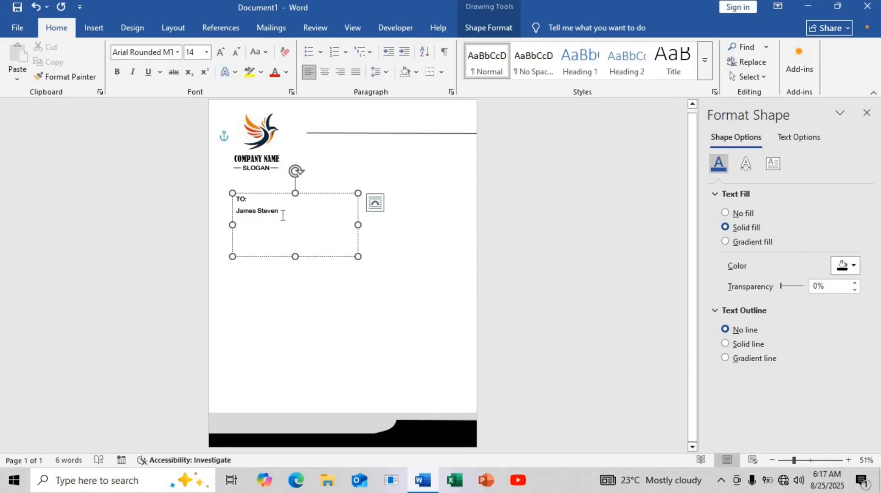
pyautogui.press('Return')
pyautogui.write('Address')
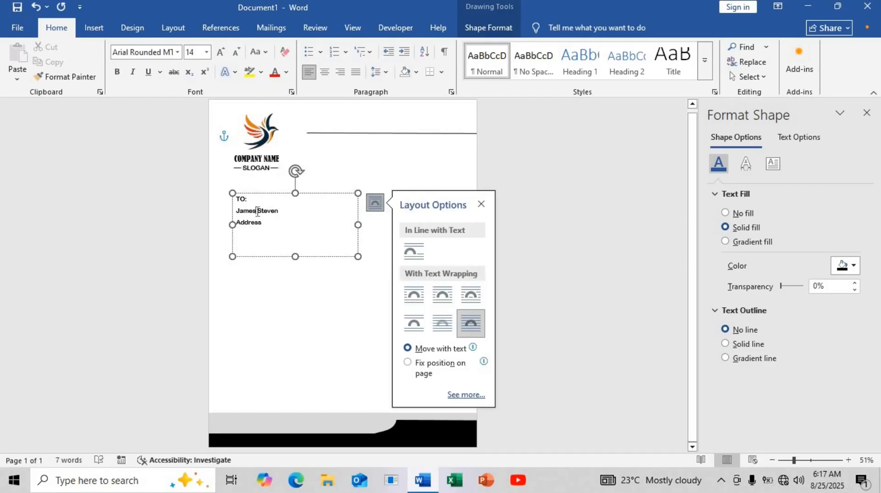
pyautogui.moveTo(279, 212); pyautogui.dragTo(226, 195)
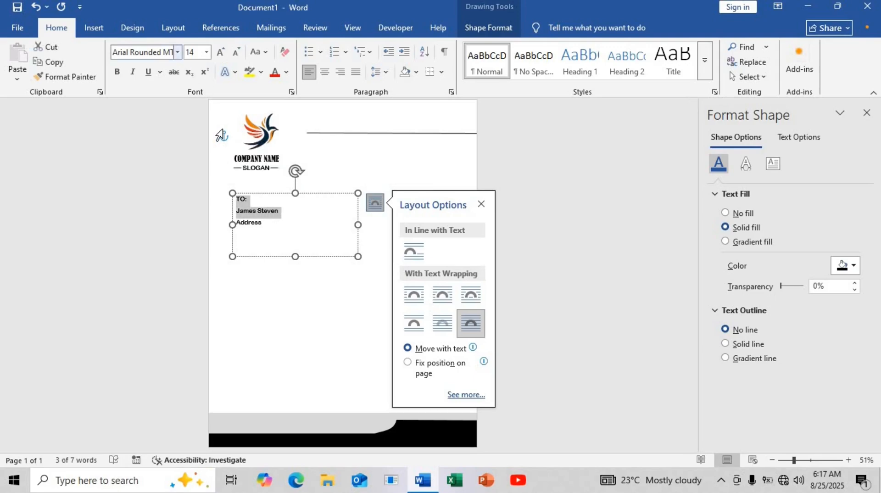
pyautogui.click(207, 52)
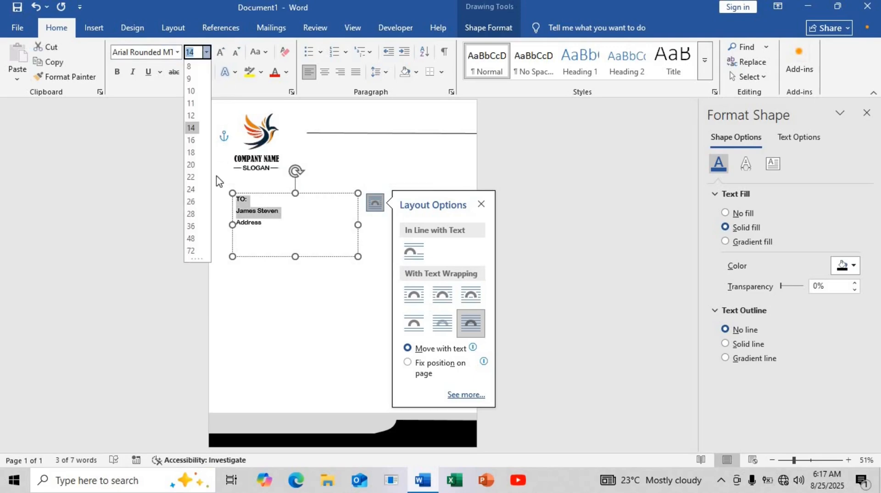
pyautogui.click(200, 141)
# Color the TO: line and the recipient's name orange
pyautogui.click(247, 200)
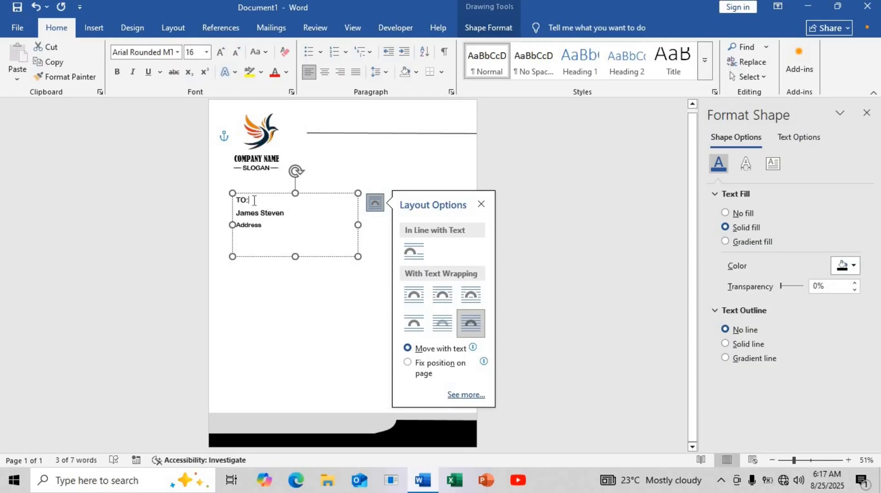
pyautogui.doubleClick(241, 200)
pyautogui.click(286, 72)
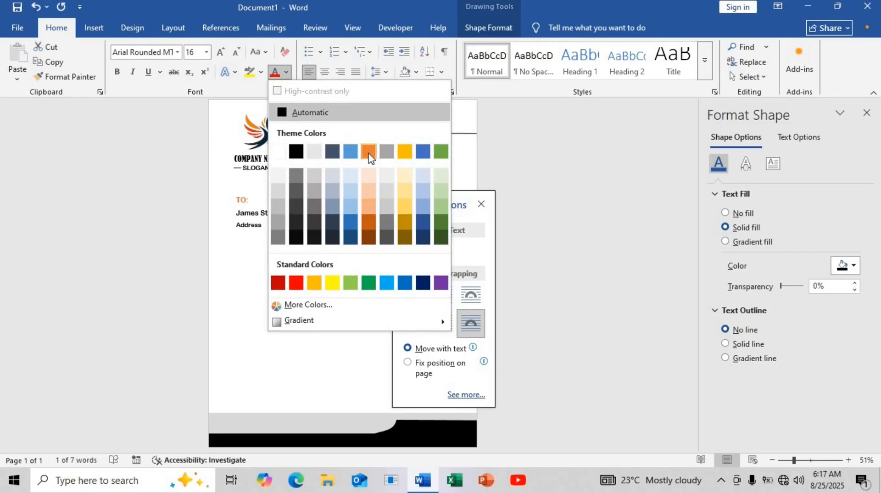
pyautogui.click(370, 151)
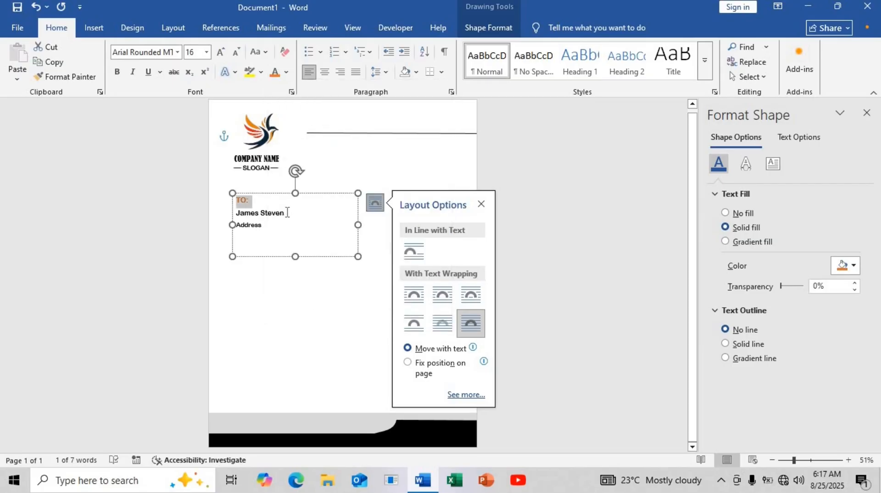
pyautogui.moveTo(287, 212); pyautogui.dragTo(229, 195)
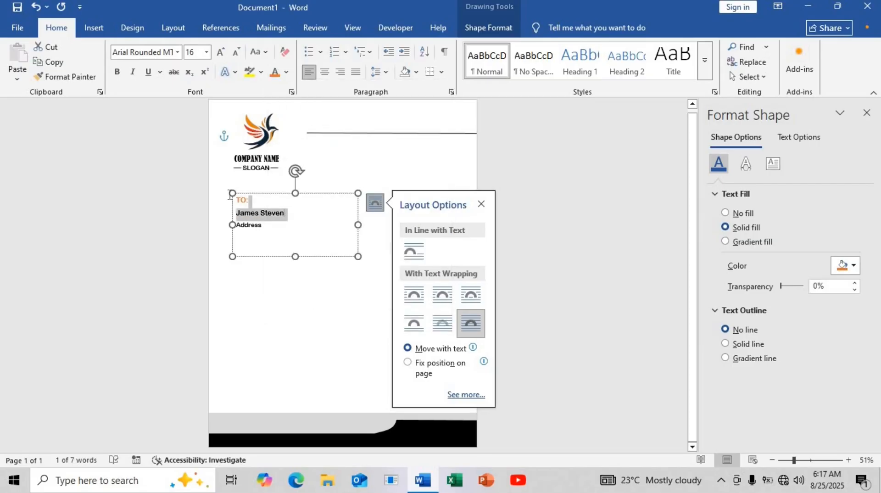
pyautogui.click(275, 73)
# Set the Address line in bold Times New Roman
pyautogui.moveTo(264, 225); pyautogui.dragTo(232, 223)
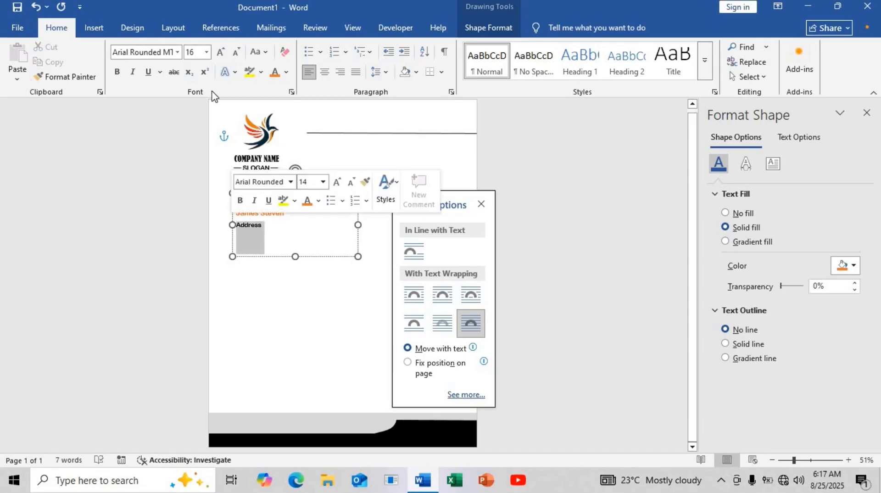
pyautogui.click(177, 51)
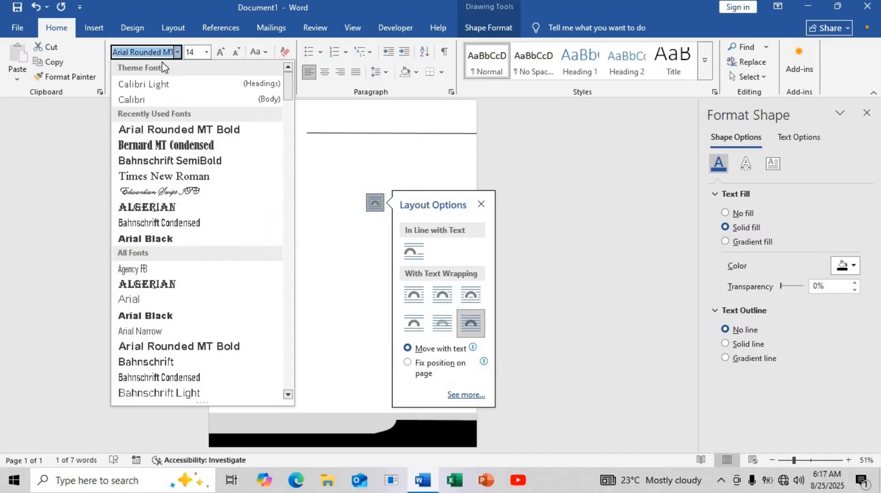
pyautogui.write('Times New Roma')
pyautogui.click(180, 178)
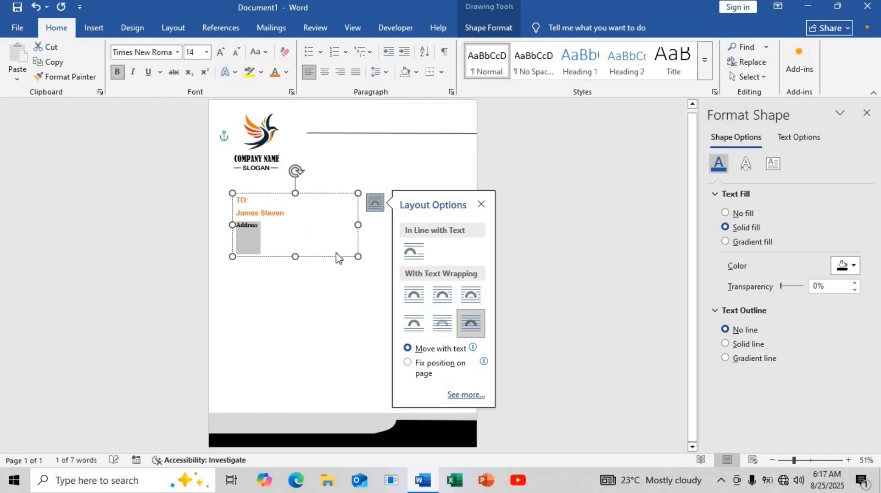
# Place a compact copy of the recipient text box near the page's right margin and replace its text with February 6, 2025
pyautogui.moveTo(353, 250); pyautogui.dragTo(404, 231)
pyautogui.click(405, 226)
pyautogui.hotkey('ctrl', 'a')
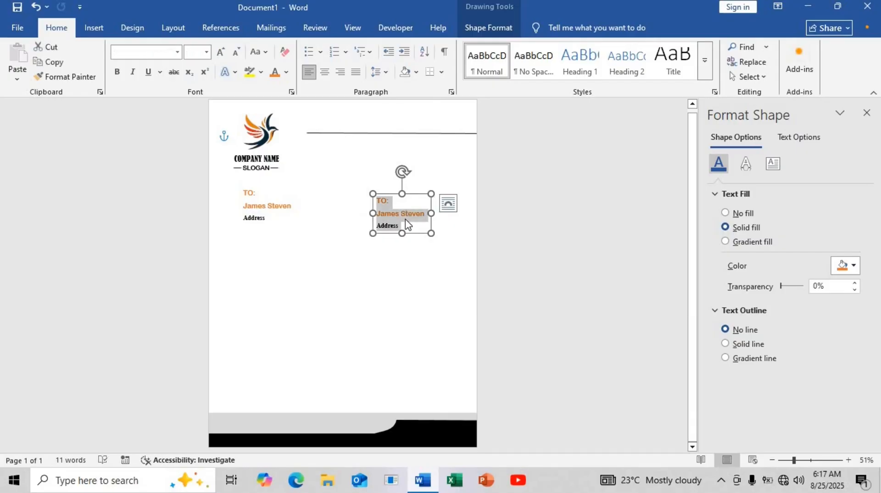
pyautogui.press('BackSpace')
pyautogui.write('Feb')
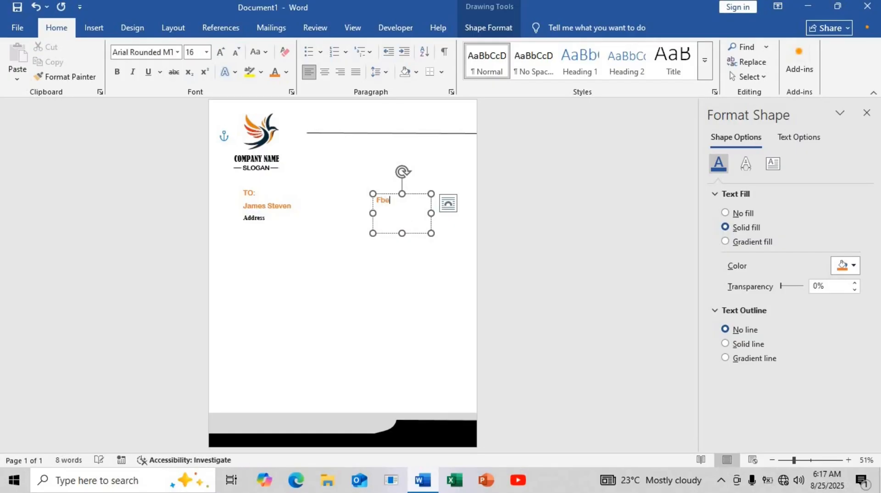
pyautogui.write('ruary 6, 2025')
# Color the date black and widen its text box so the date fits on one line
pyautogui.hotkey('ctrl', 'a')
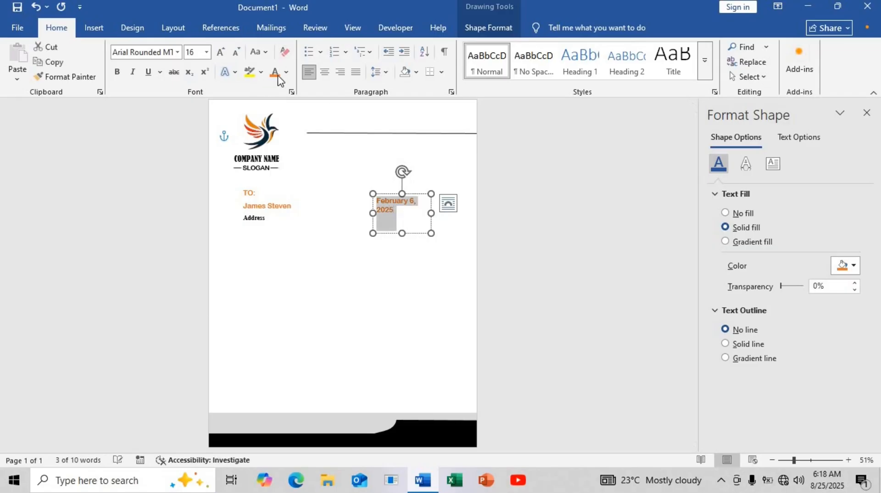
pyautogui.click(286, 72)
pyautogui.click(295, 149)
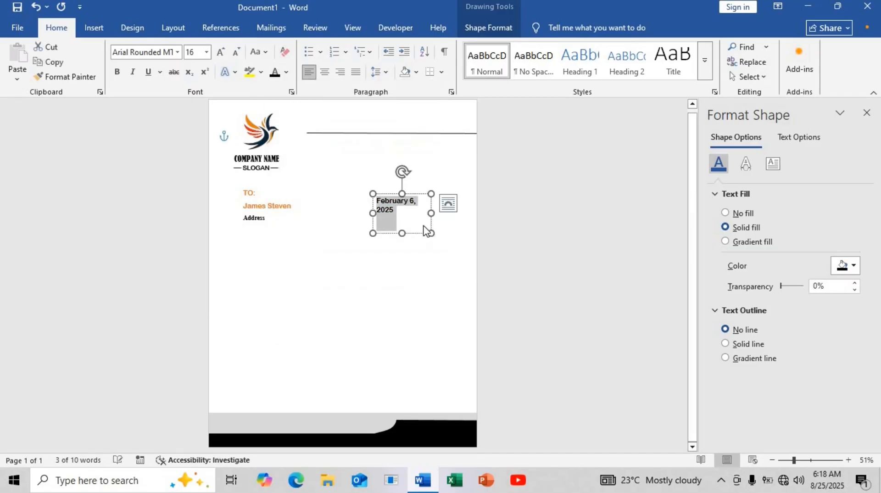
pyautogui.moveTo(431, 213); pyautogui.dragTo(458, 203)
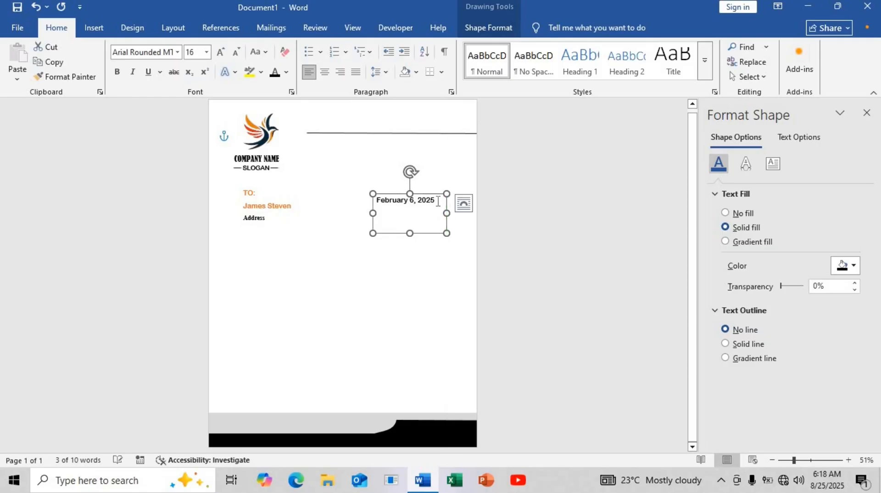
# Format the date as bold Times New Roman at 18 pt
pyautogui.click(438, 201)
pyautogui.hotkey('ctrl', 'a')
pyautogui.click(168, 52)
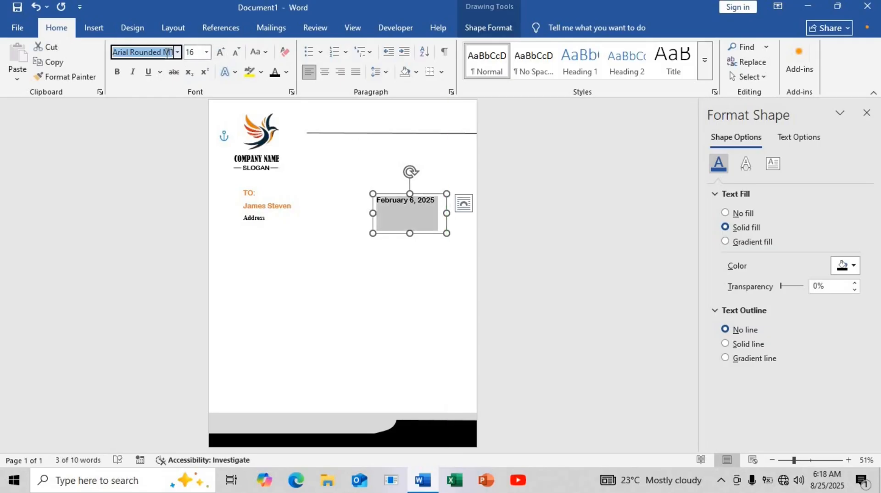
pyautogui.write('Times New Roma')
pyautogui.press('Return')
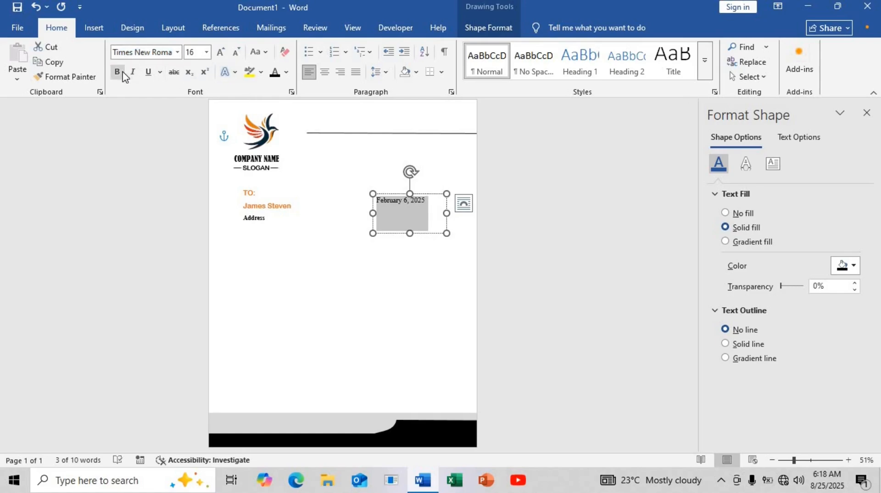
pyautogui.click(122, 74)
pyautogui.click(206, 52)
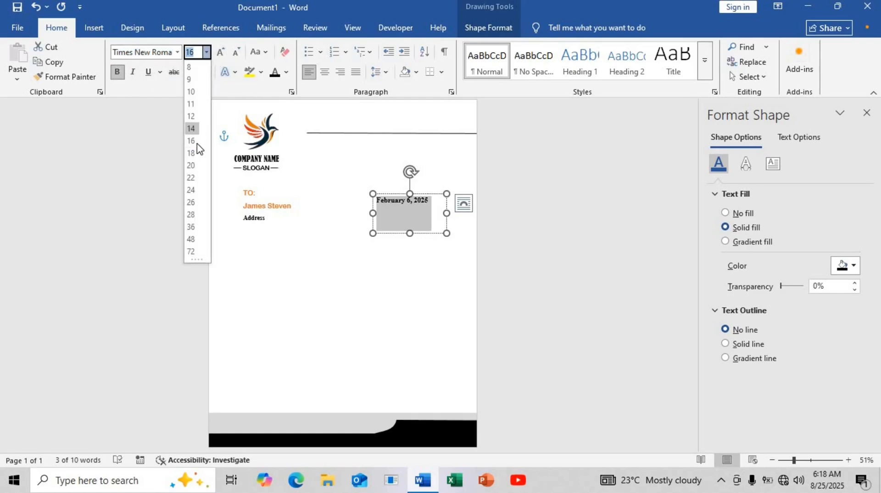
pyautogui.click(192, 153)
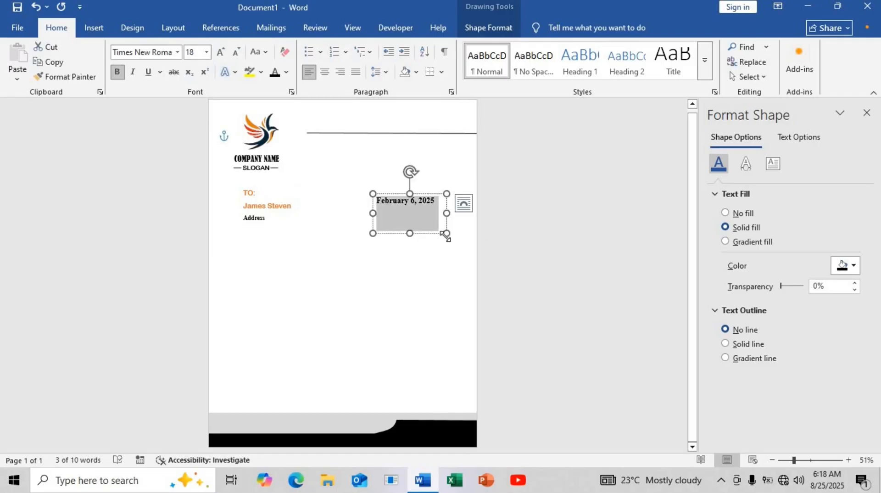
# Shrink the date text box to one line, nudge it toward the right margin, and reduce the date to 16 pt
pyautogui.moveTo(439, 221); pyautogui.dragTo(443, 208)
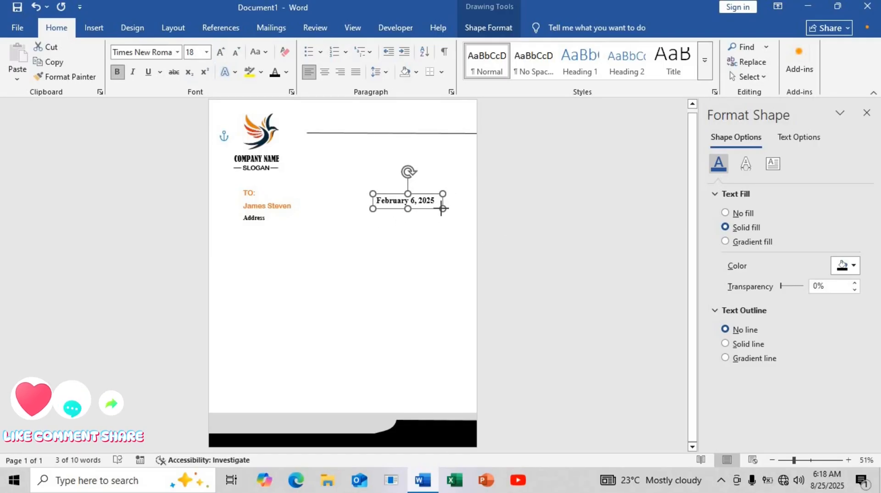
pyautogui.moveTo(431, 207); pyautogui.dragTo(436, 209)
pyautogui.tripleClick(434, 205)
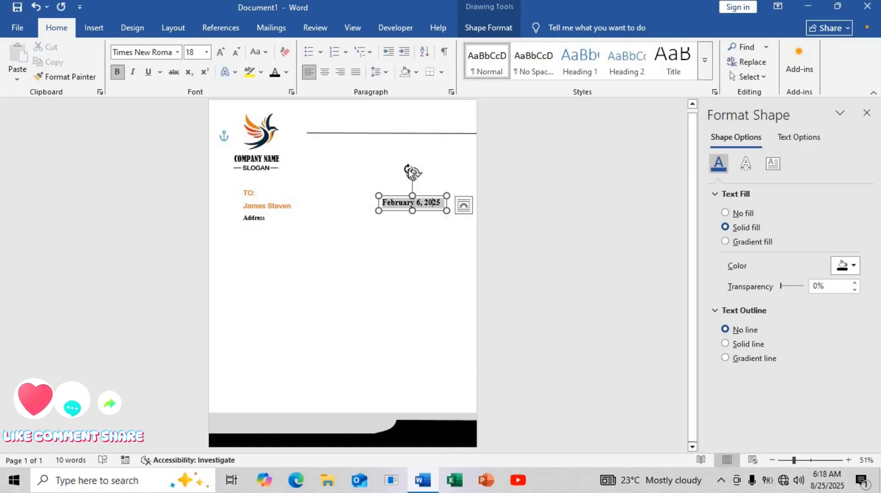
pyautogui.click(236, 54)
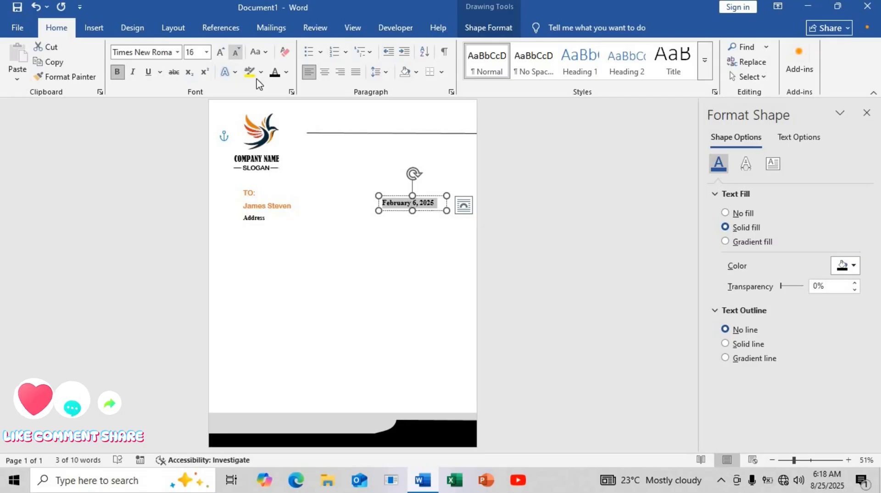
# Place a copy of the date text box below the Address line, enlarge it for the letter body, and replace its text with the recipient's full name
pyautogui.moveTo(379, 210); pyautogui.dragTo(430, 354)
pyautogui.click(324, 243)
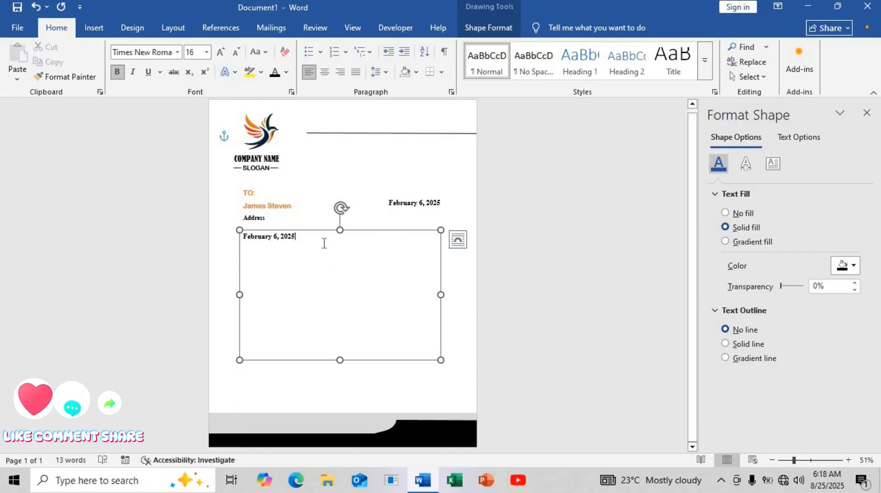
pyautogui.hotkey('ctrl', 'a')
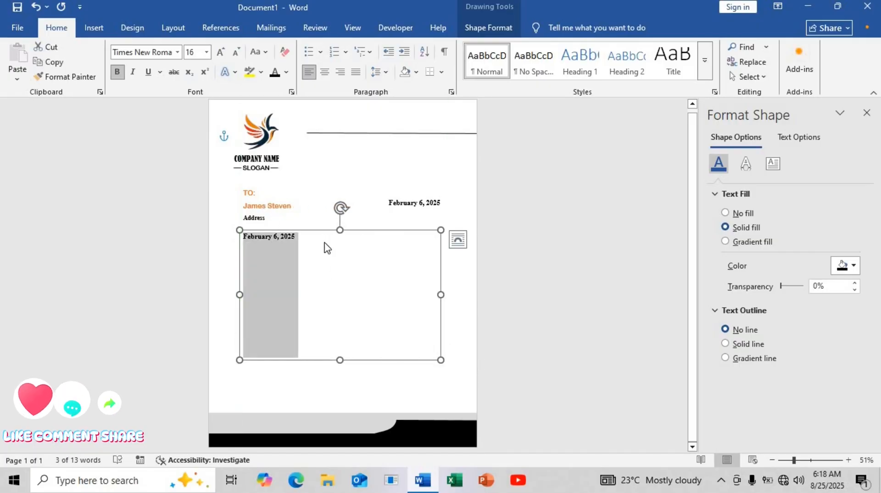
pyautogui.write('James Steven')
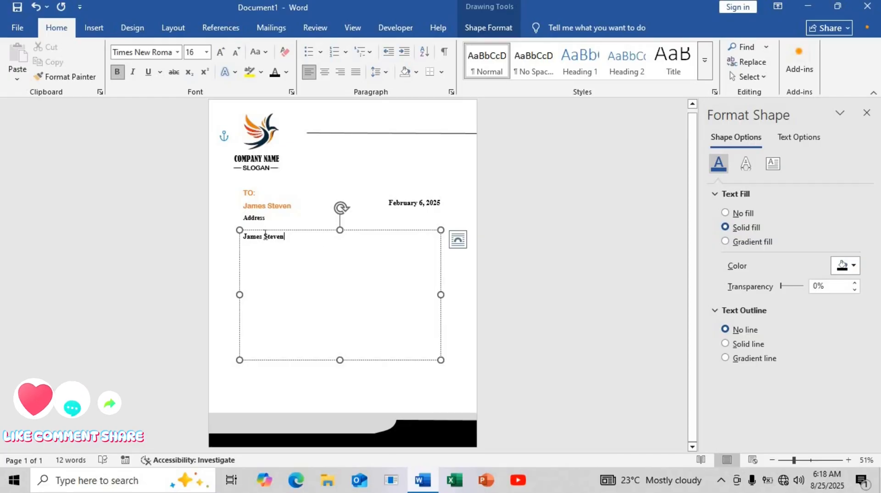
# Format the recipient's name in the body text box as non-bold Bernard MT Condensed in orange
pyautogui.hotkey('ctrl', 'a')
pyautogui.click(207, 53)
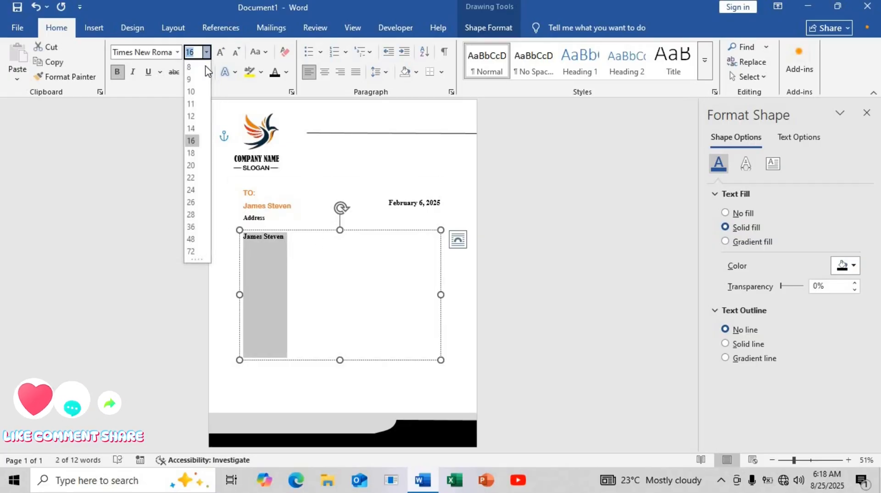
pyautogui.click(177, 52)
pyautogui.click(175, 162)
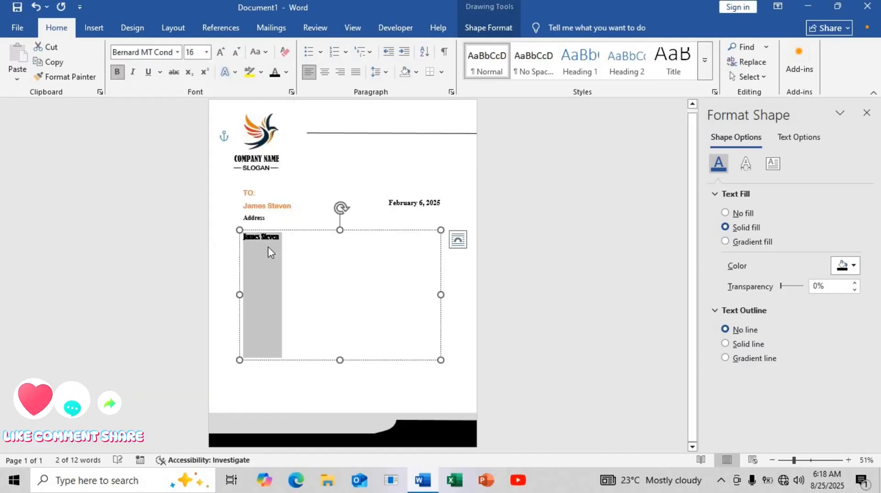
pyautogui.click(285, 72)
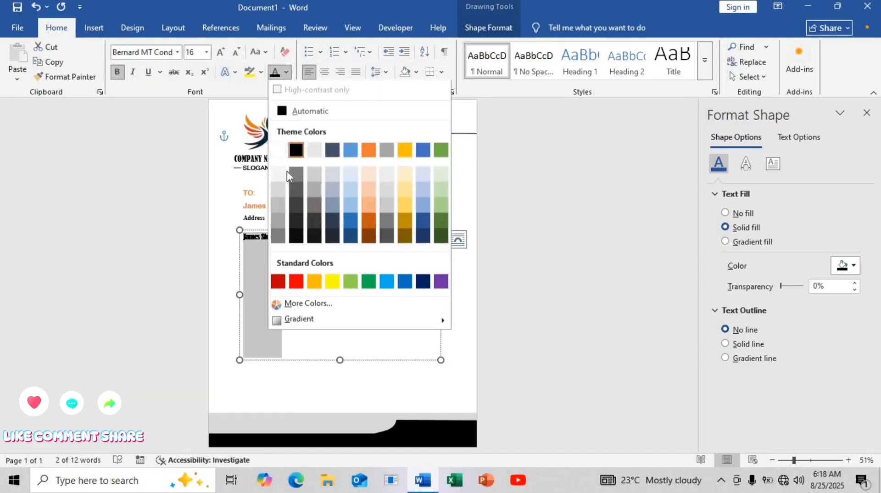
pyautogui.click(366, 159)
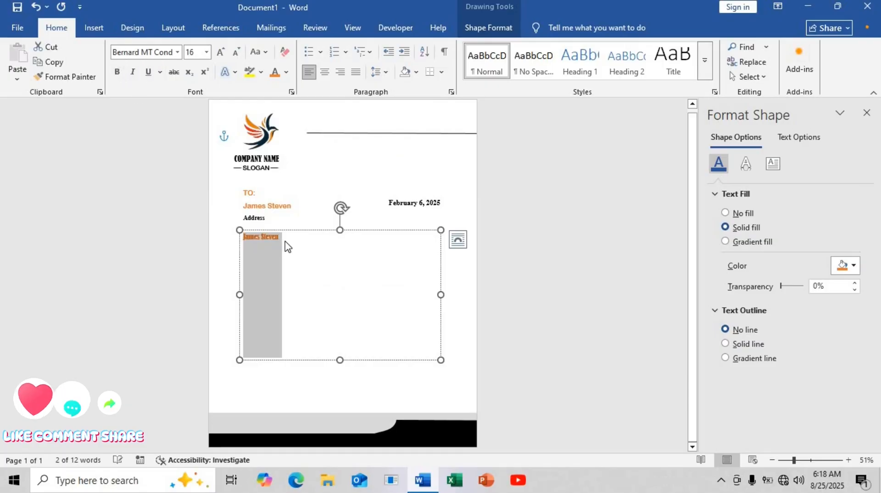
# Generate placeholder body text below the name with =rand(2,3)
pyautogui.click(287, 240)
pyautogui.press('Return')
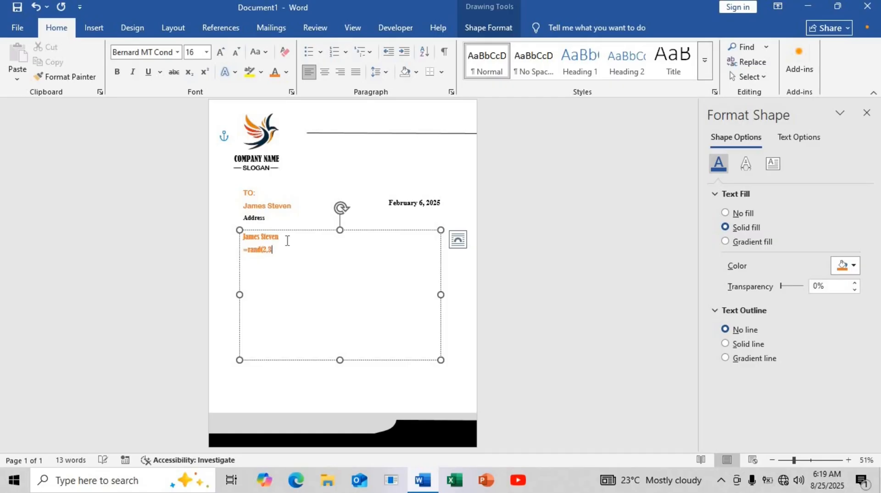
pyautogui.press('Return')
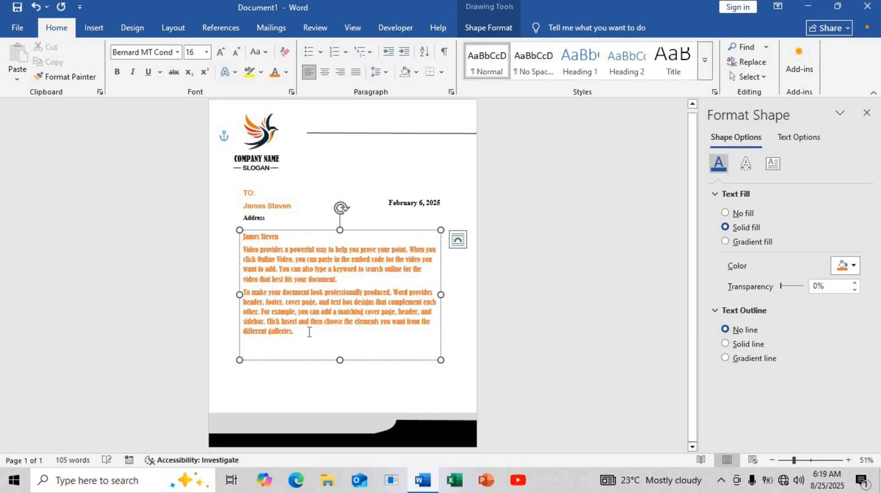
# Set the two placeholder paragraphs in Arial Rounded MT Bold
pyautogui.moveTo(295, 337); pyautogui.dragTo(236, 260)
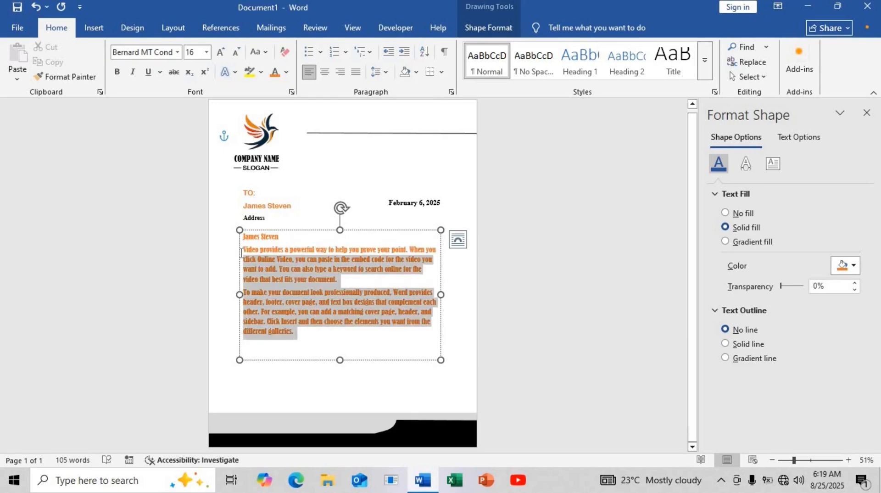
pyautogui.click(177, 52)
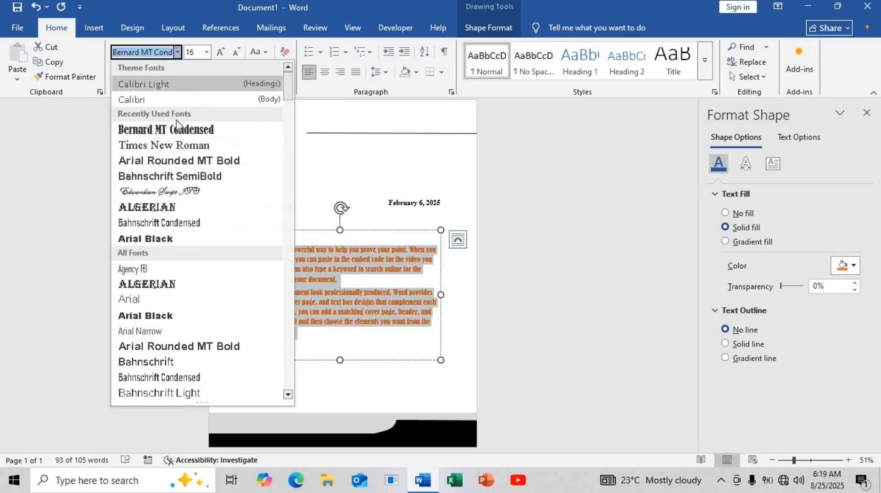
pyautogui.click(163, 160)
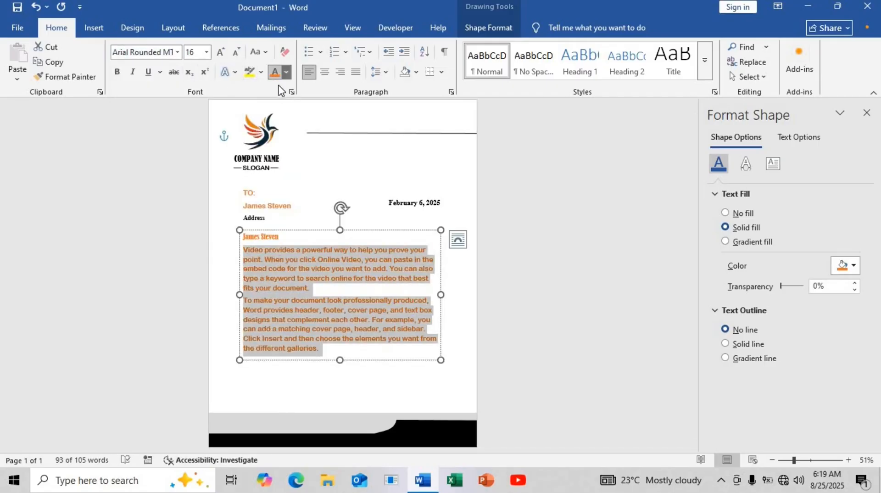
# Set the font colour of the two placeholder paragraphs in the letter body to black
pyautogui.click(286, 72)
pyautogui.click(303, 150)
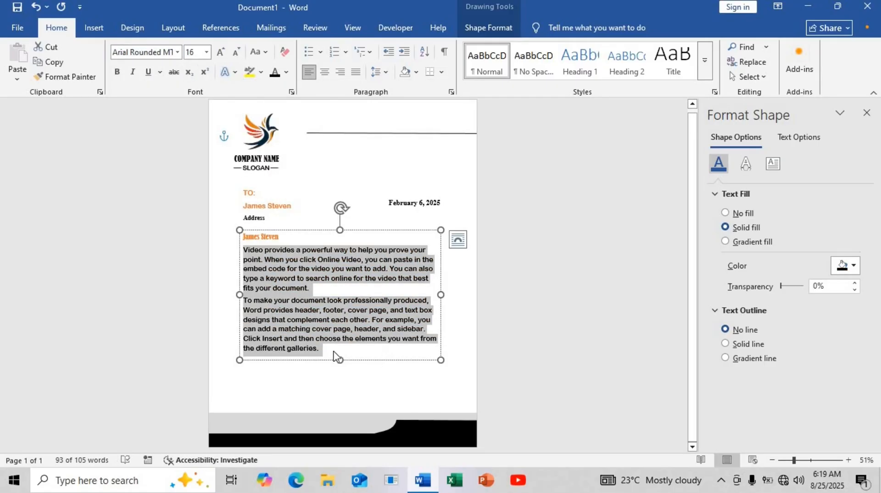
pyautogui.click(335, 383)
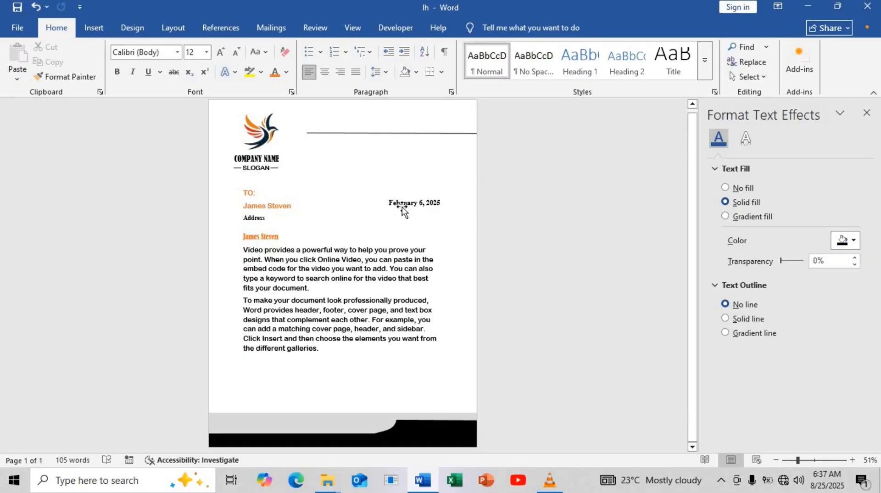
# Place a copy of the date text box below the letter body and replace its text with the signatory's full name
pyautogui.click(402, 206)
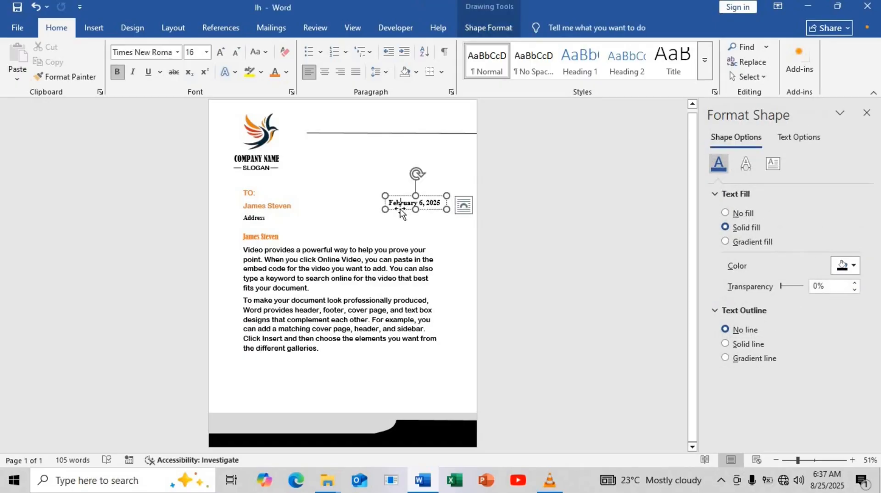
pyautogui.moveTo(400, 208); pyautogui.dragTo(275, 366)
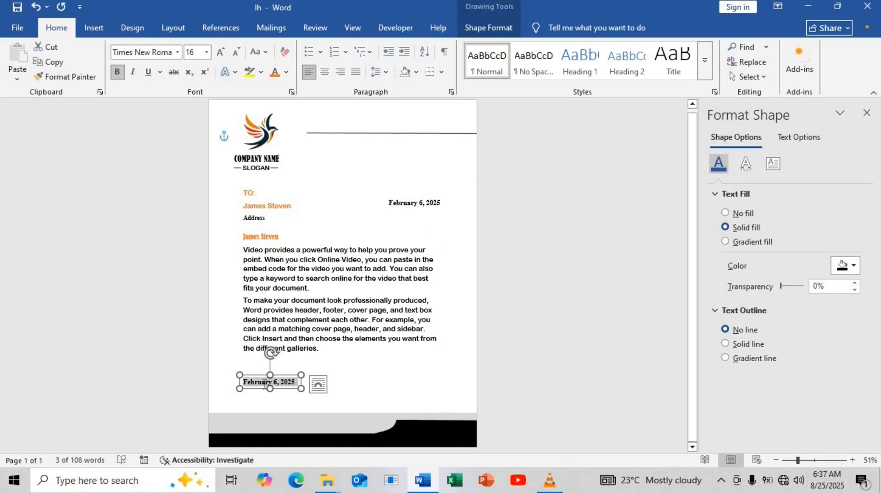
pyautogui.write('H')
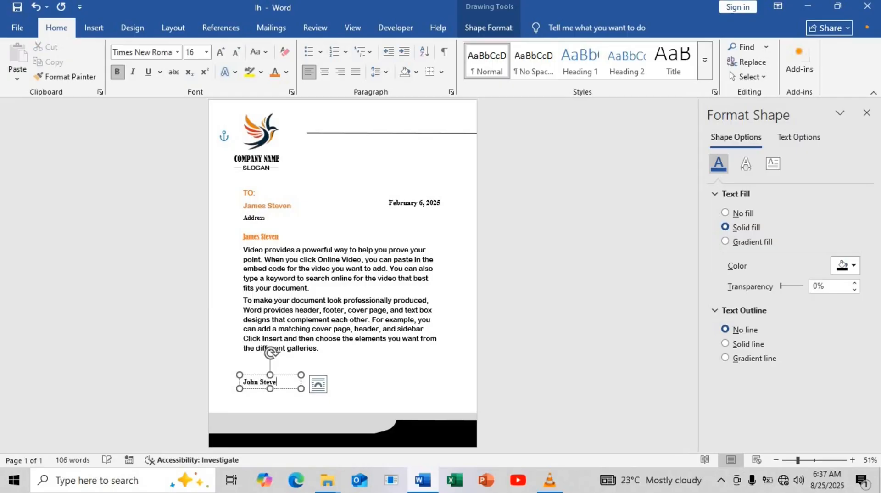
# Format the signatory's name in orange Bernard MT Condensed and centre it in its text box
pyautogui.tripleClick(264, 383)
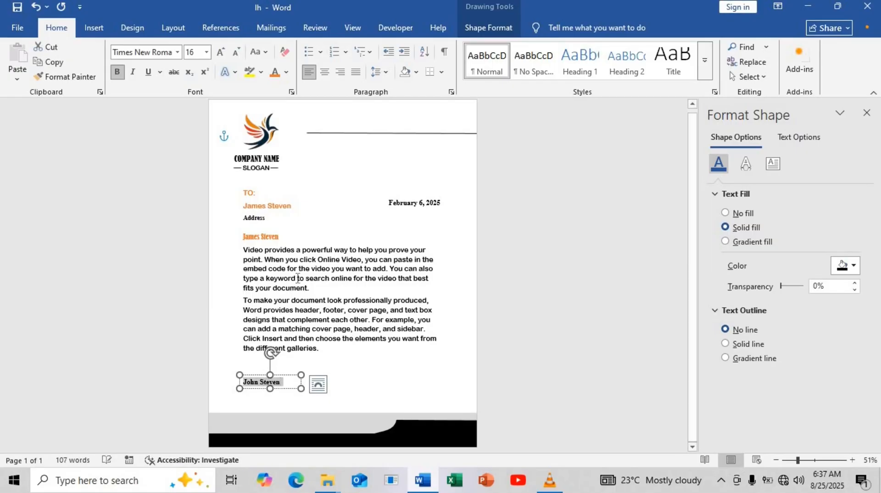
pyautogui.click(177, 51)
pyautogui.click(137, 92)
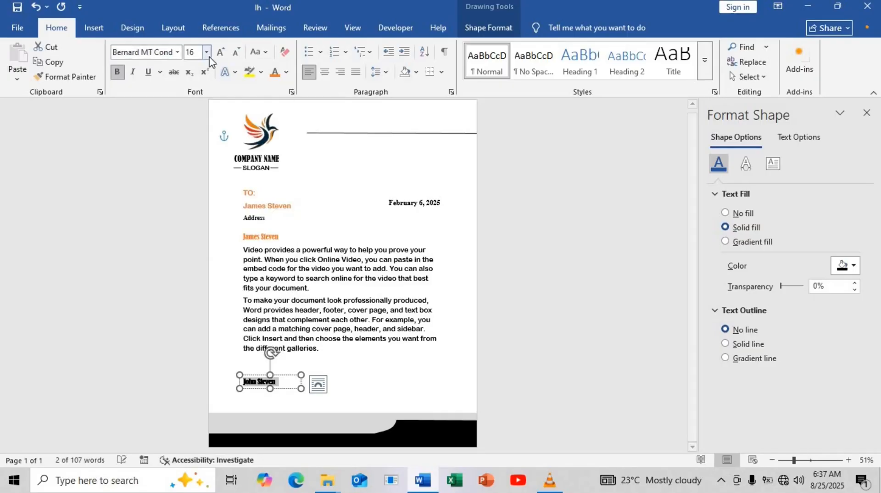
pyautogui.click(206, 52)
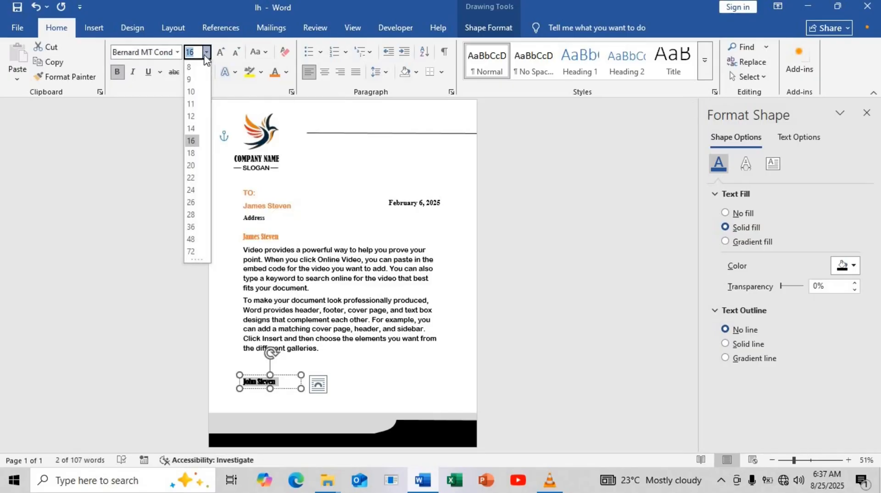
pyautogui.click(206, 52)
pyautogui.click(286, 72)
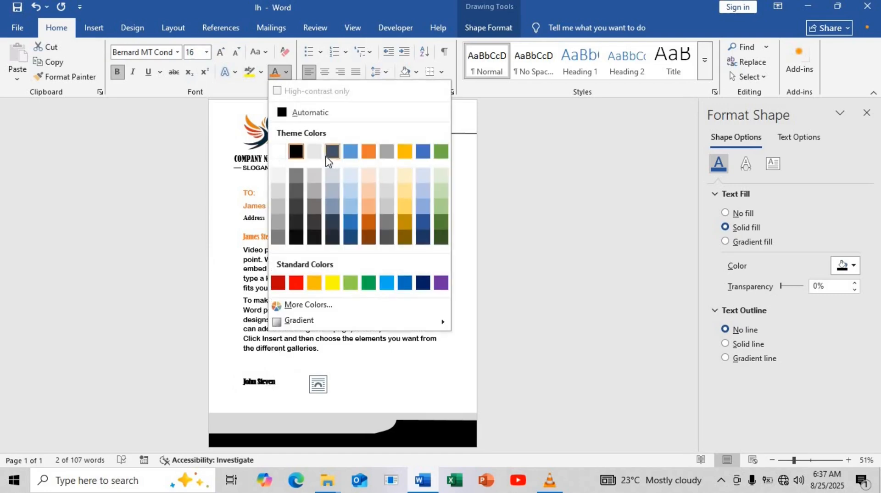
pyautogui.click(369, 151)
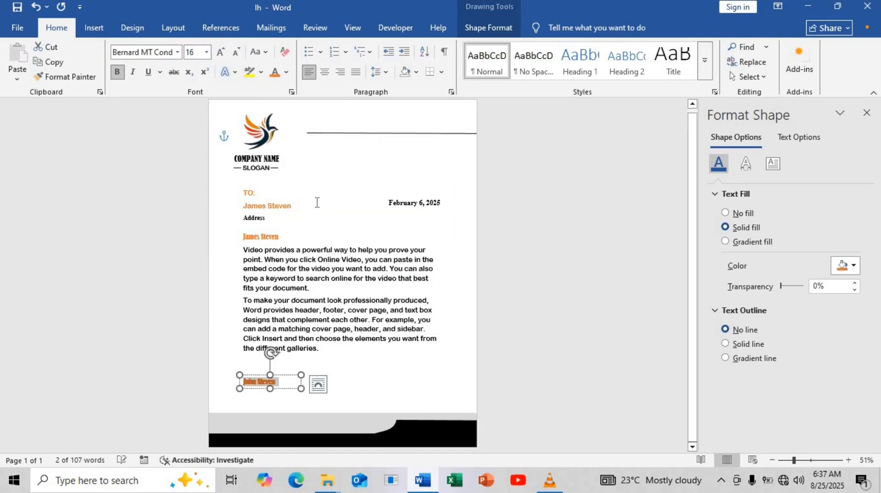
pyautogui.click(323, 73)
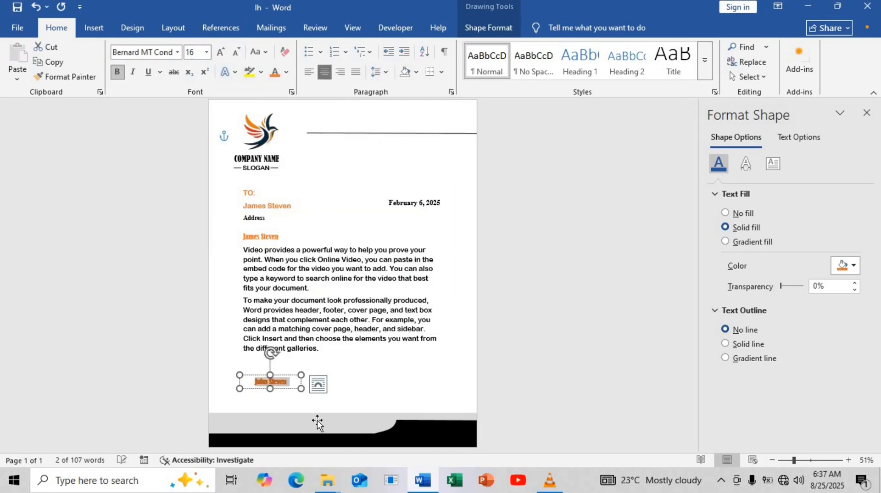
# Make the signatory's name non-bold and place a copy of its narrowed text box beside it
pyautogui.click(295, 385)
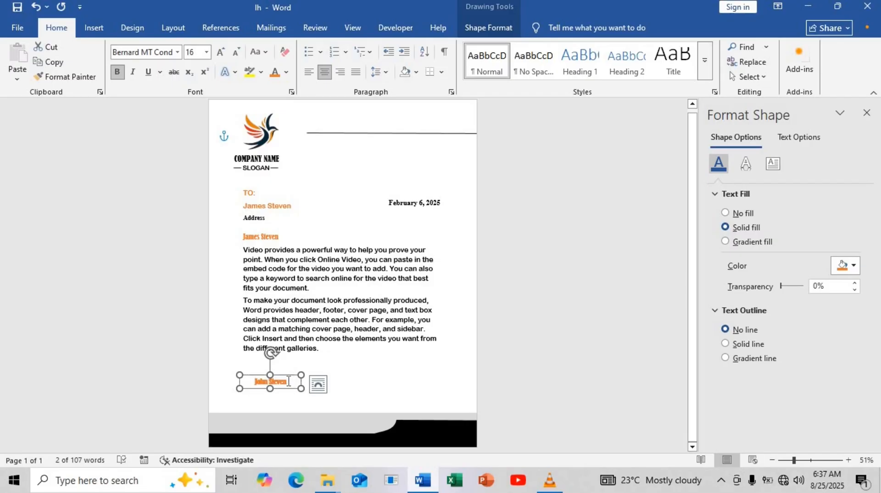
pyautogui.moveTo(289, 382); pyautogui.dragTo(316, 391)
pyautogui.click(117, 73)
# Replace the text in the copied name box with "Manager"
pyautogui.click(311, 389)
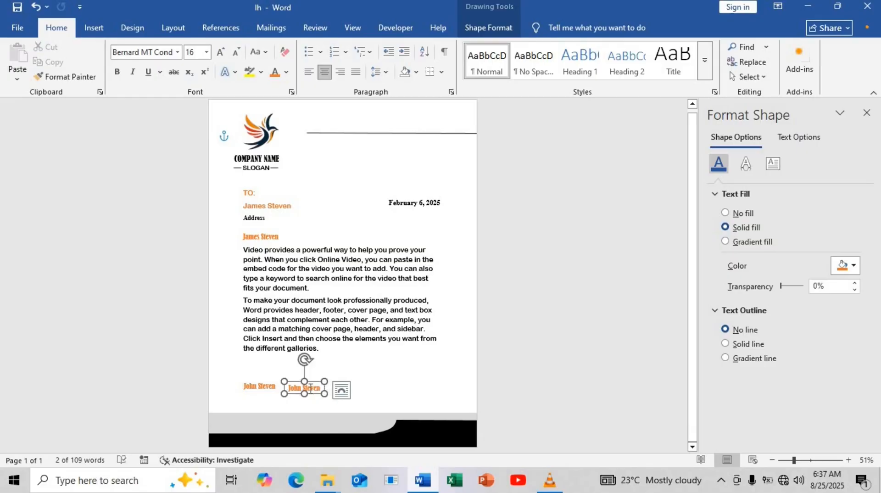
pyautogui.hotkey('ctrl', 'a')
pyautogui.press('BackSpace')
pyautogui.write('Name')
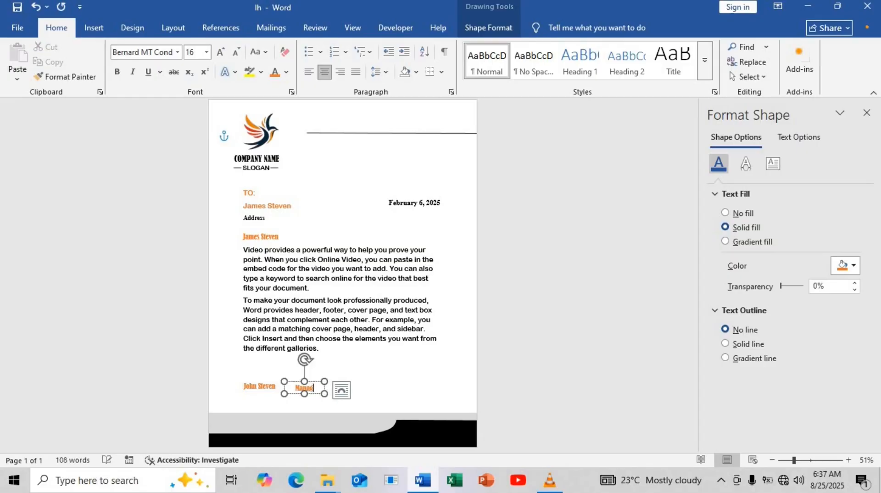
pyautogui.write('er')
# Format the word Manager in black Arial Rounded MT Bold
pyautogui.doubleClick(311, 390)
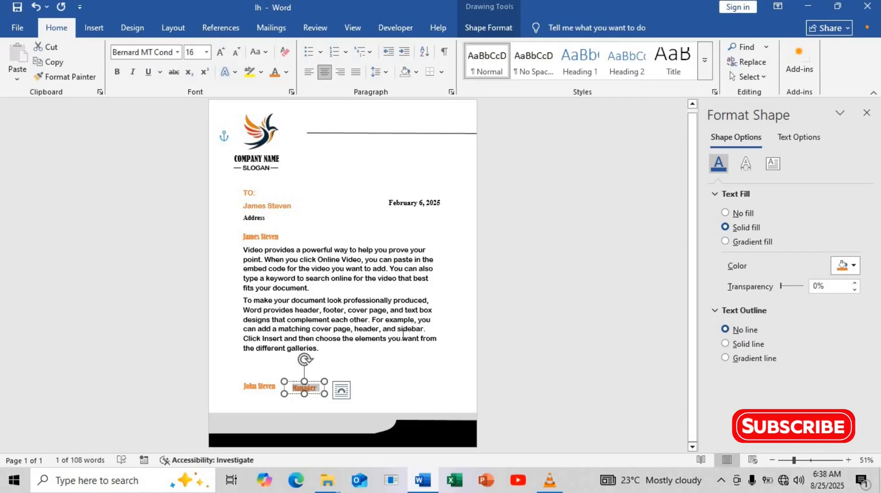
pyautogui.click(286, 72)
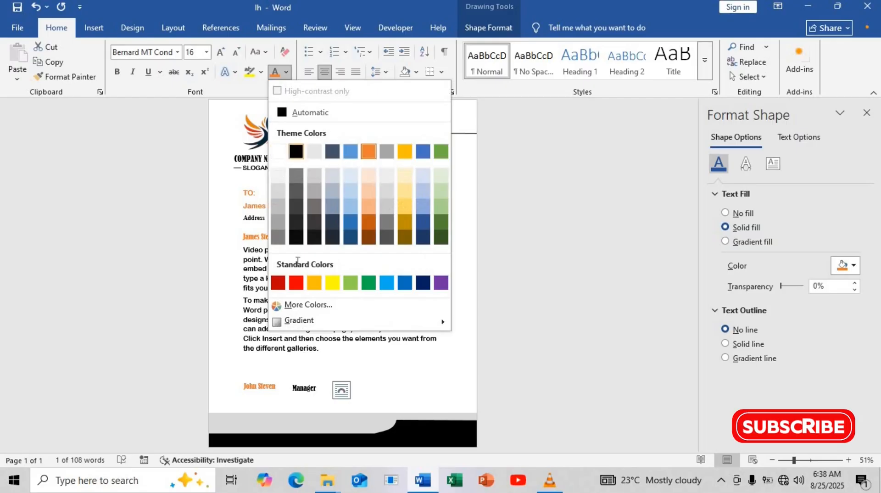
pyautogui.click(296, 146)
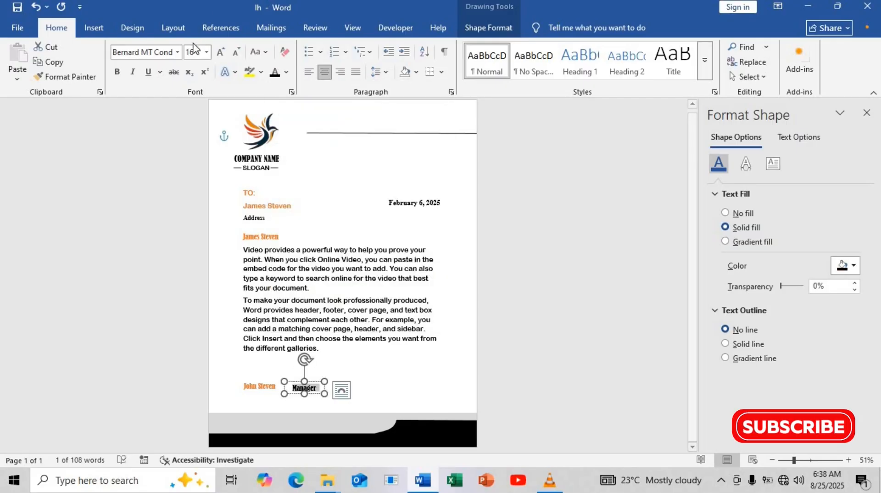
pyautogui.click(178, 52)
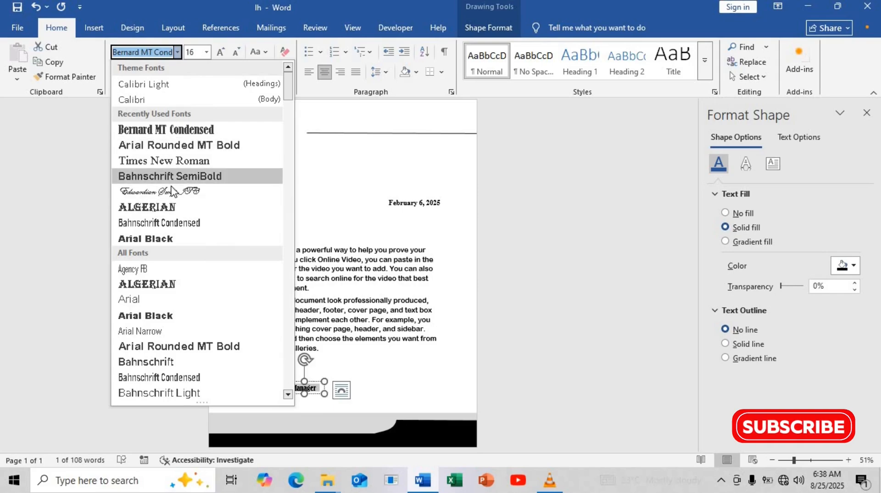
pyautogui.click(197, 145)
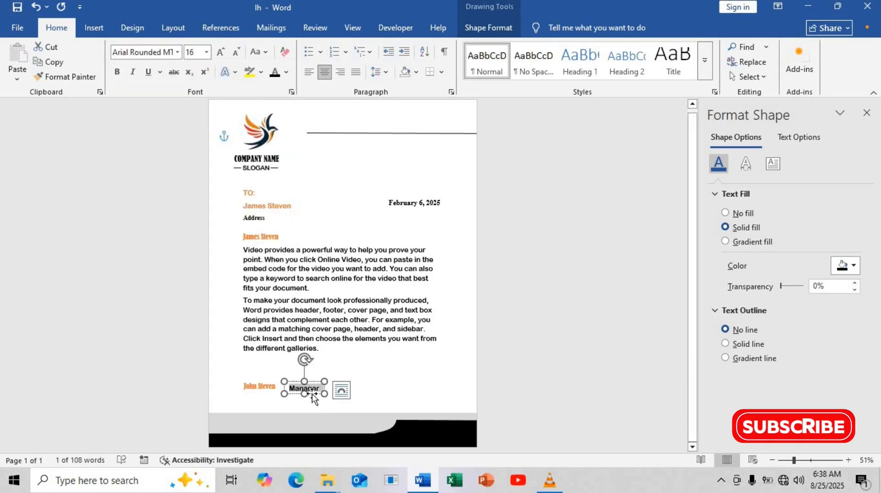
# Position the Manager text box directly under the signatory's name and reduce its font size to 14
pyautogui.moveTo(311, 393); pyautogui.dragTo(271, 403)
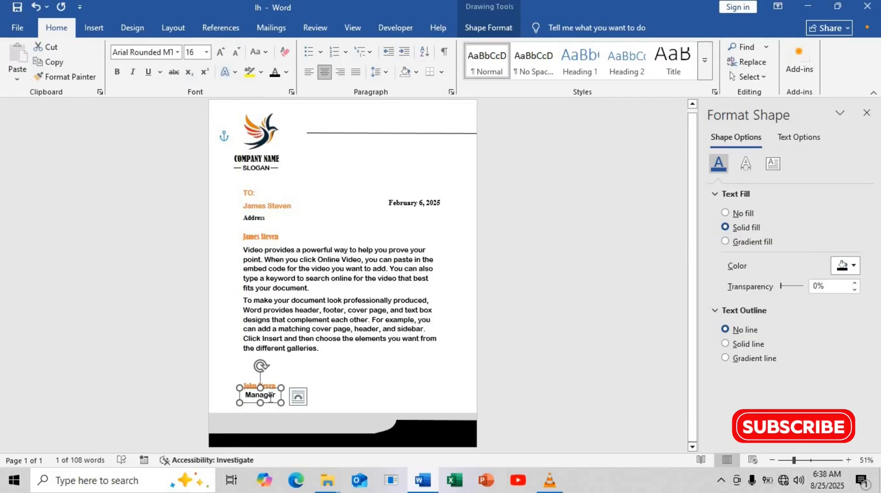
pyautogui.doubleClick(271, 399)
pyautogui.click(235, 52)
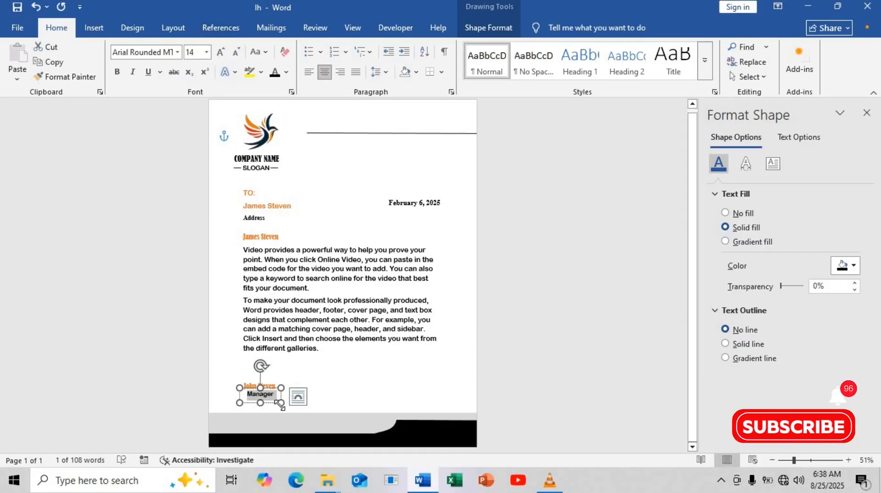
pyautogui.moveTo(278, 404)
pyautogui.mouseDown()
pyautogui.moveTo(272, 411)
pyautogui.moveTo(270, 400)
pyautogui.mouseUp()
pyautogui.click(270, 392)
pyautogui.click(239, 134)
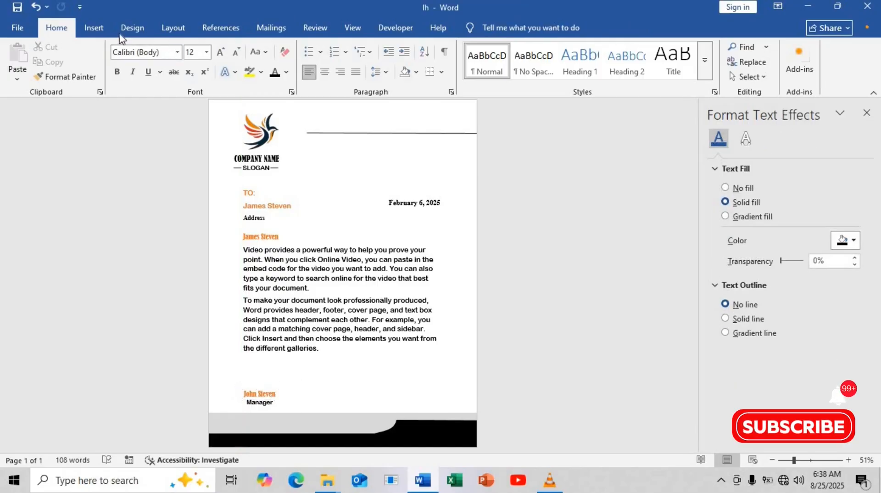
# Draw a nearly horizontal straight line about 1.71" long just above the signatory's name
pyautogui.click(94, 27)
pyautogui.click(175, 69)
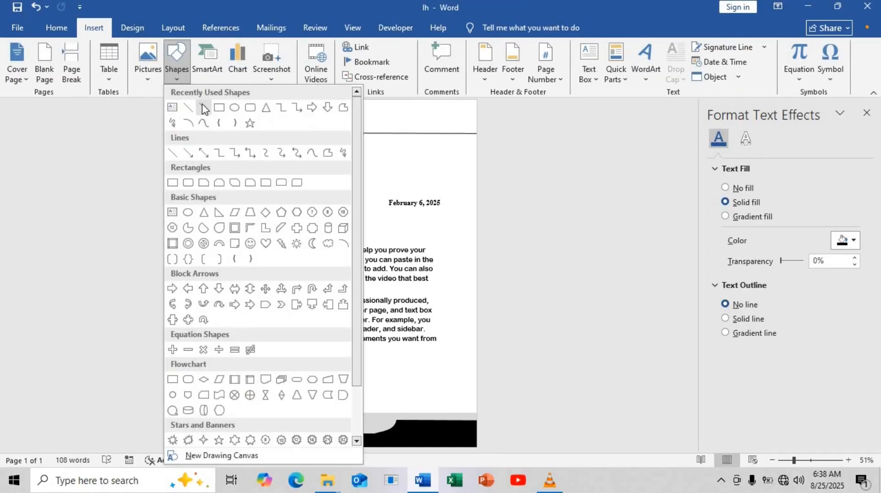
pyautogui.click(193, 108)
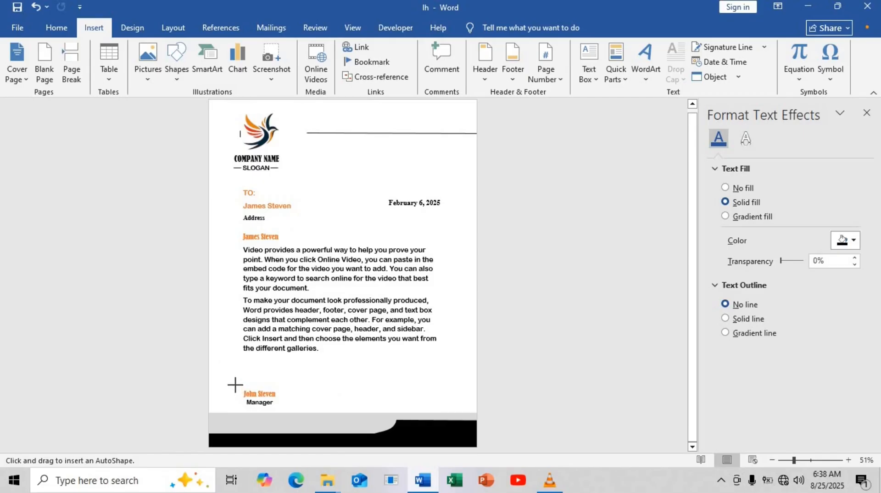
pyautogui.moveTo(235, 384); pyautogui.dragTo(277, 387)
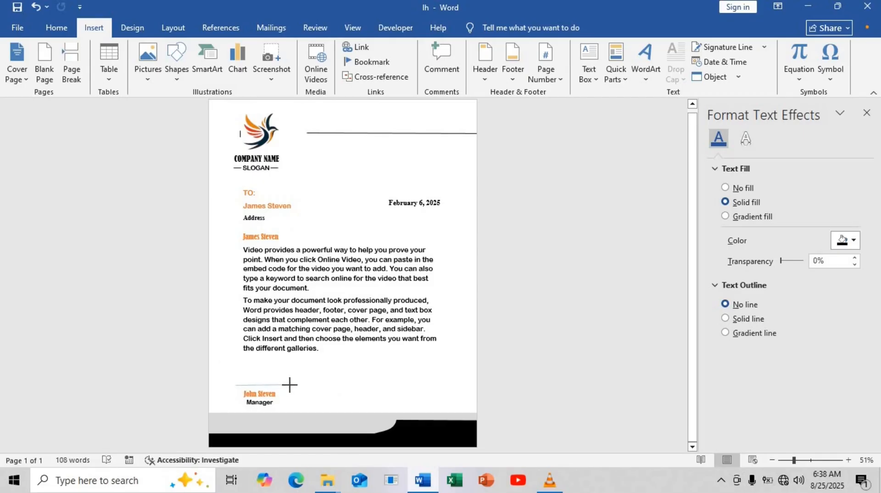
pyautogui.moveTo(289, 386); pyautogui.dragTo(290, 386)
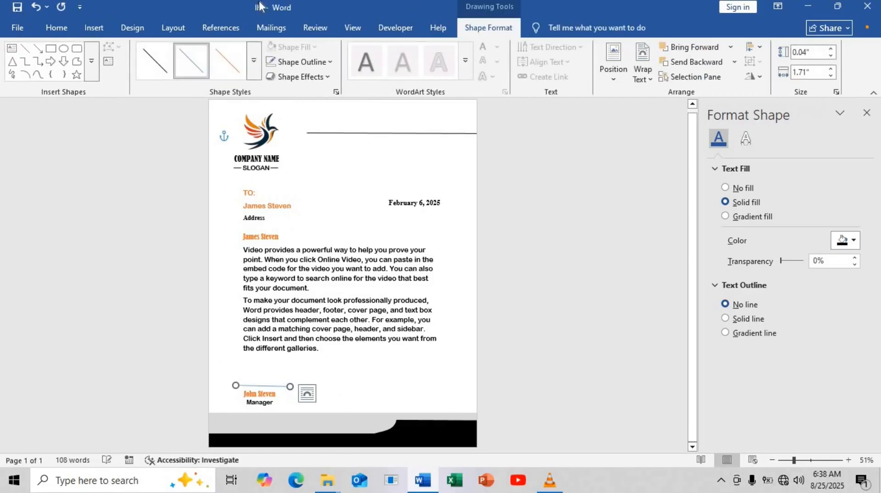
# Apply the black 1 pt theme line style to the signature line
pyautogui.click(253, 79)
pyautogui.click(155, 128)
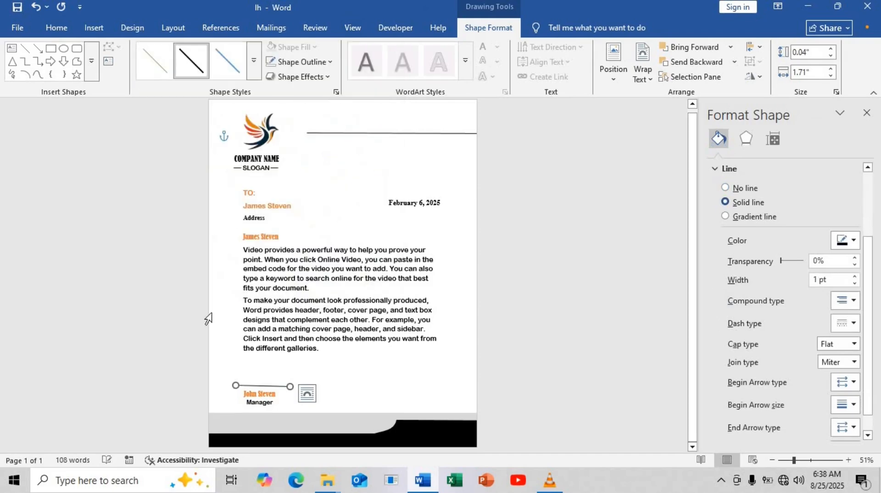
pyautogui.click(253, 79)
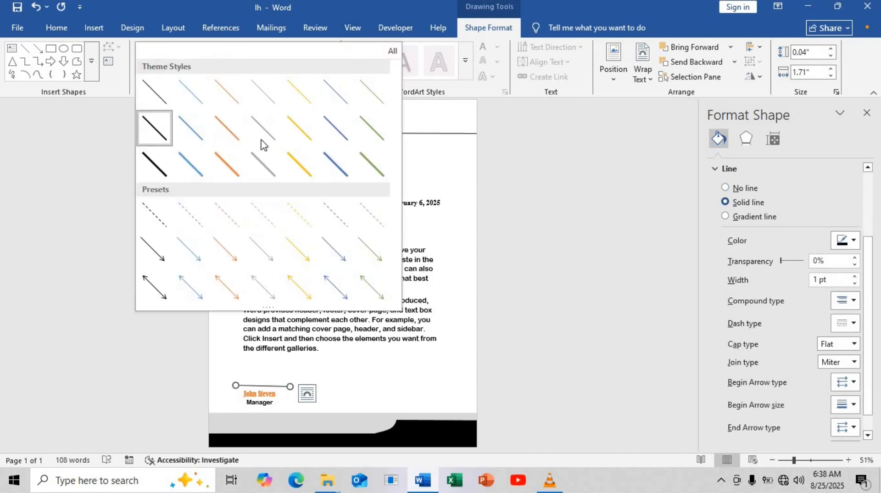
pyautogui.click(279, 378)
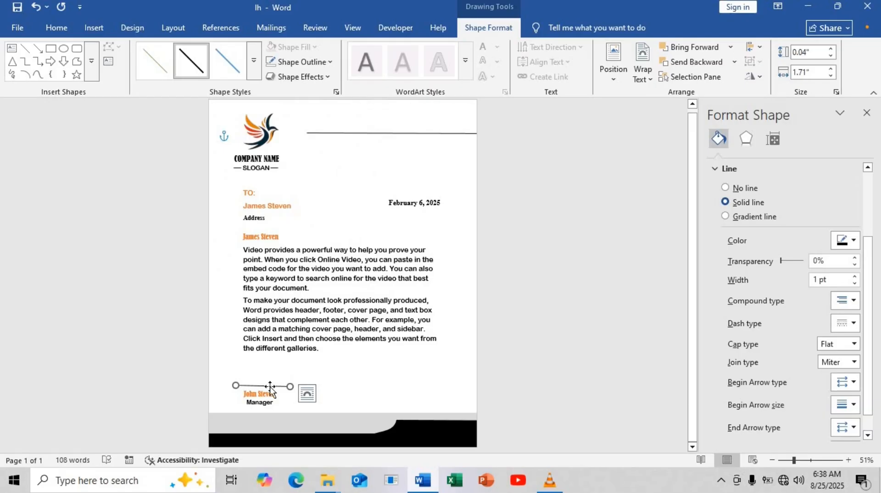
# Nudge the signature line down slightly so it sits closer to the signatory's name
pyautogui.press('Down')
pyautogui.press('Down')
pyautogui.press('Down')
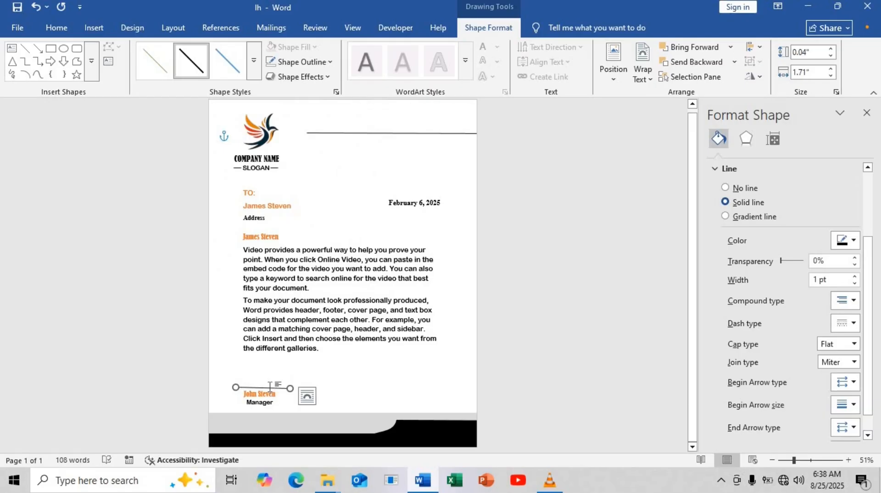
pyautogui.press('Left')
pyautogui.click(374, 391)
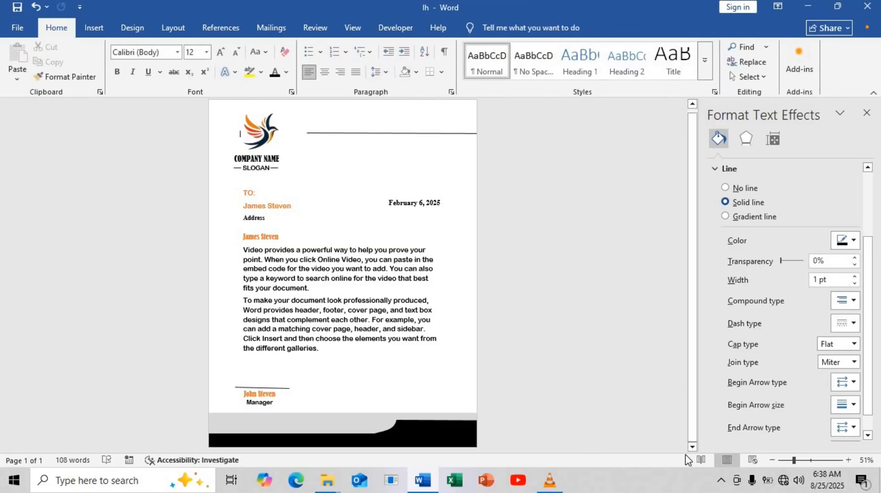
pyautogui.click(804, 460)
pyautogui.scroll(-4, 380, 360)
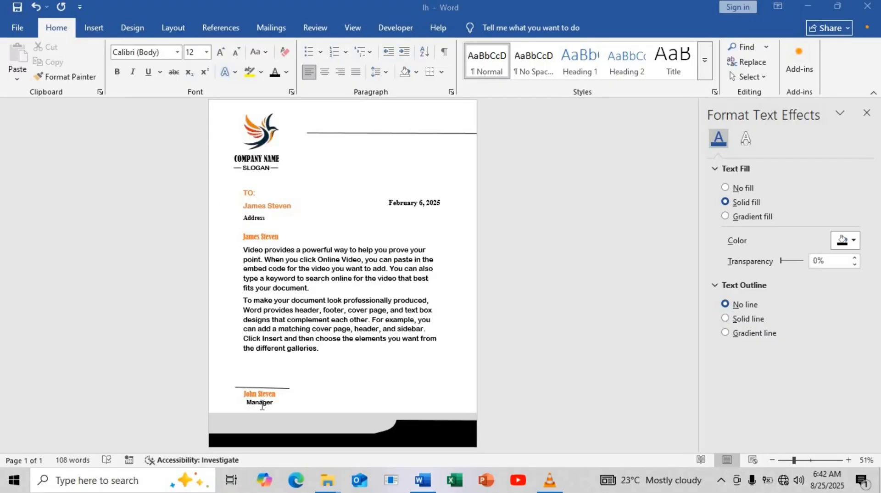
# Duplicate the Manager text box into the grey footer band and replace the copy's text with a placeholder phone number
pyautogui.click(267, 407)
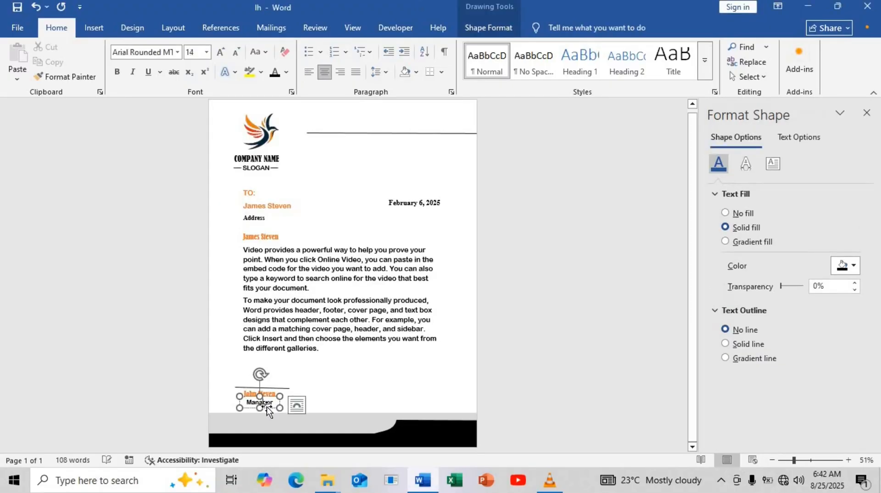
pyautogui.moveTo(267, 406); pyautogui.dragTo(269, 422)
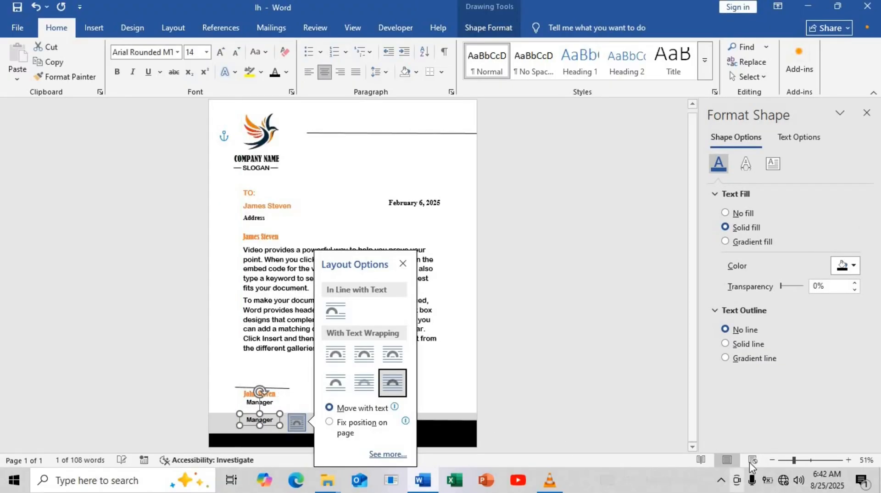
pyautogui.click(802, 460)
pyautogui.click(245, 420)
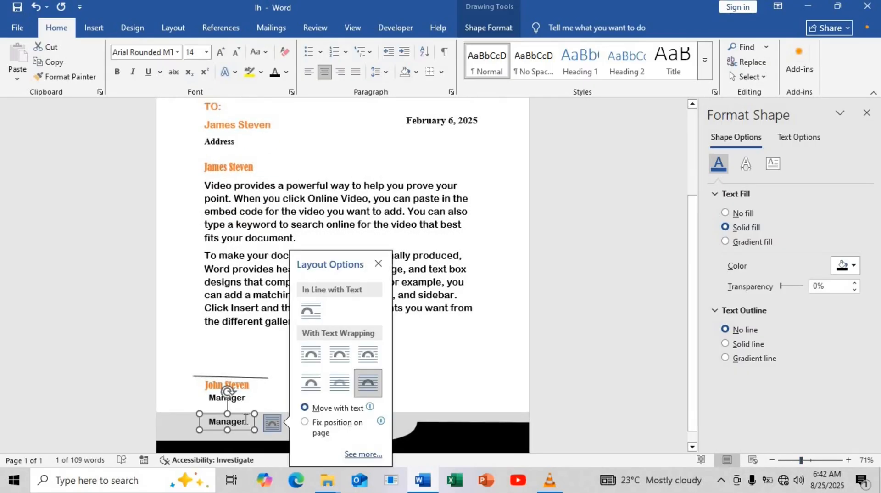
pyautogui.doubleClick(243, 422)
pyautogui.press('BackSpace')
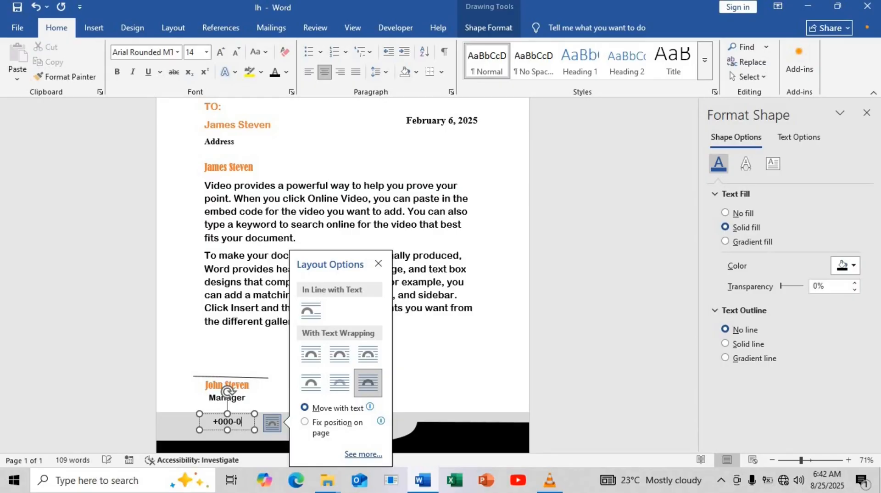
pyautogui.write('+000-000-')
# Widen the footer phone number box to fit its text and set the font to Calibri (Body)
pyautogui.moveTo(256, 430)
pyautogui.mouseDown()
pyautogui.moveTo(275, 429)
pyautogui.moveTo(267, 426)
pyautogui.mouseUp()
pyautogui.click(246, 423)
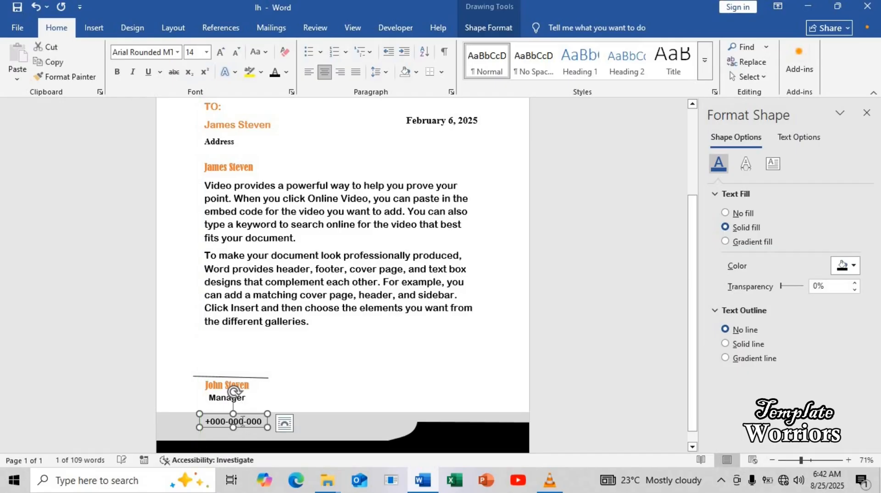
pyautogui.hotkey('ctrl', 'a')
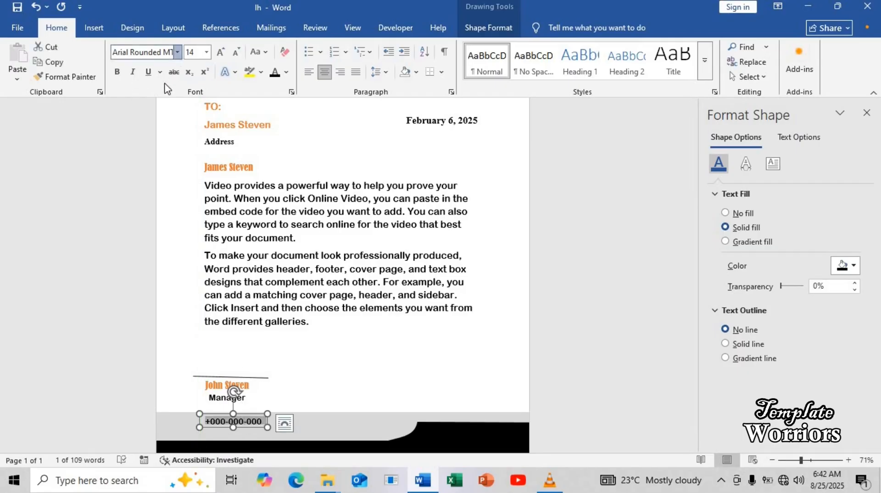
pyautogui.click(177, 52)
pyautogui.click(158, 96)
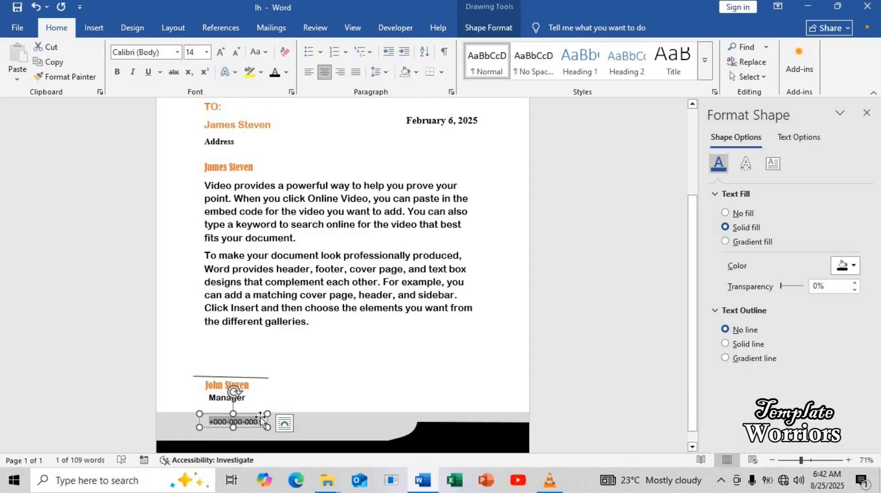
# Copy the phone number box directly beneath itself and replace the copy's text with the support e-mail address
pyautogui.moveTo(258, 427)
pyautogui.mouseDown()
pyautogui.moveTo(236, 434)
pyautogui.moveTo(242, 449)
pyautogui.moveTo(256, 421)
pyautogui.moveTo(246, 420)
pyautogui.mouseUp()
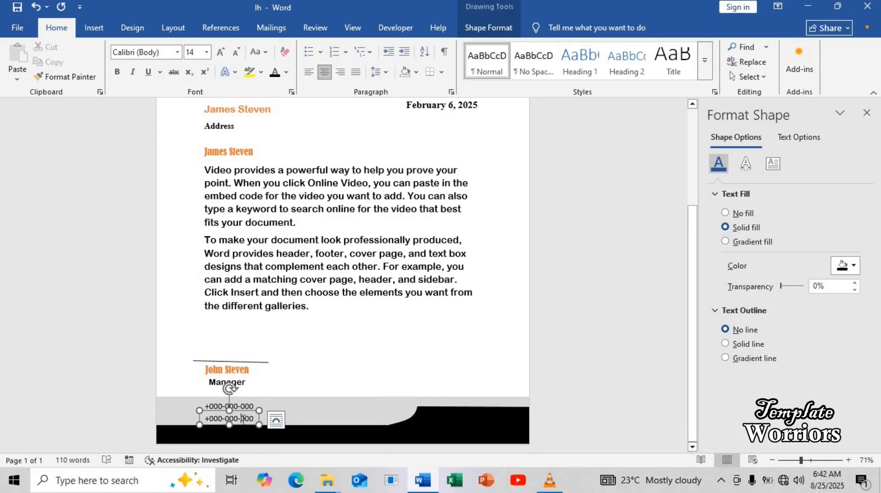
pyautogui.write('support')
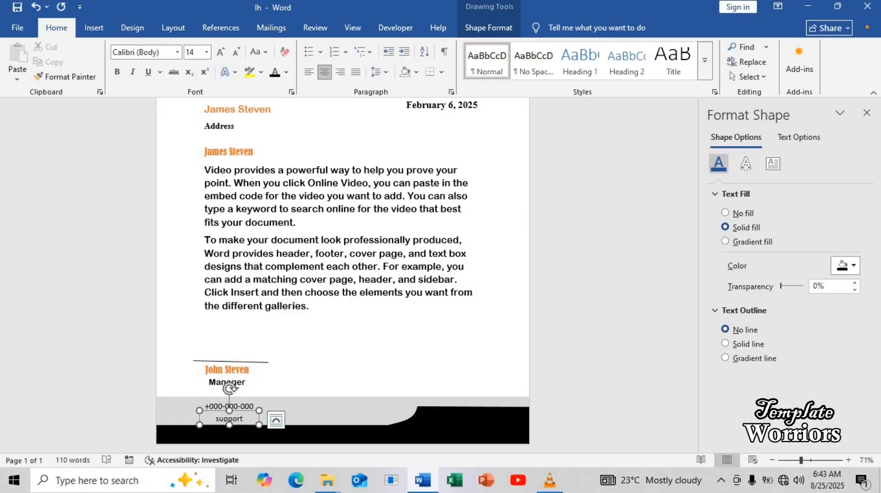
pyautogui.write('info11')
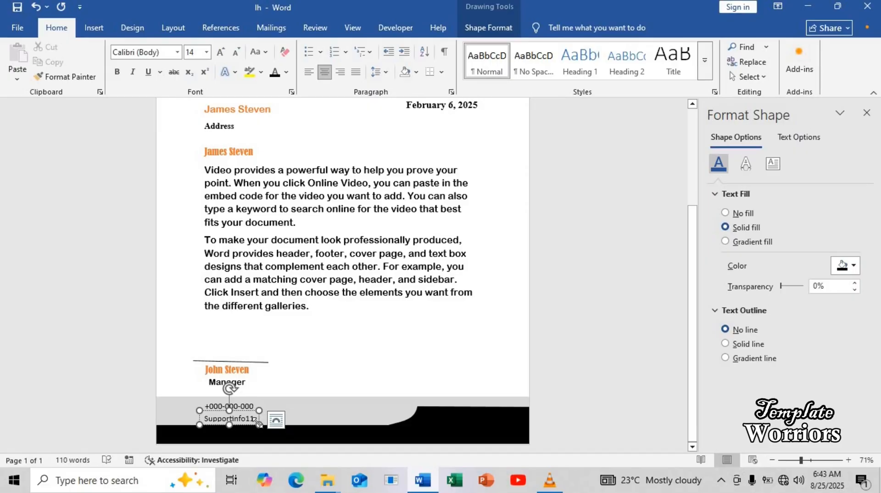
# Widen the e-mail box, place a copy to its right in the footer, and replace the copy's text with a placeholder street address
pyautogui.moveTo(260, 425); pyautogui.dragTo(371, 395)
pyautogui.tripleClick(354, 407)
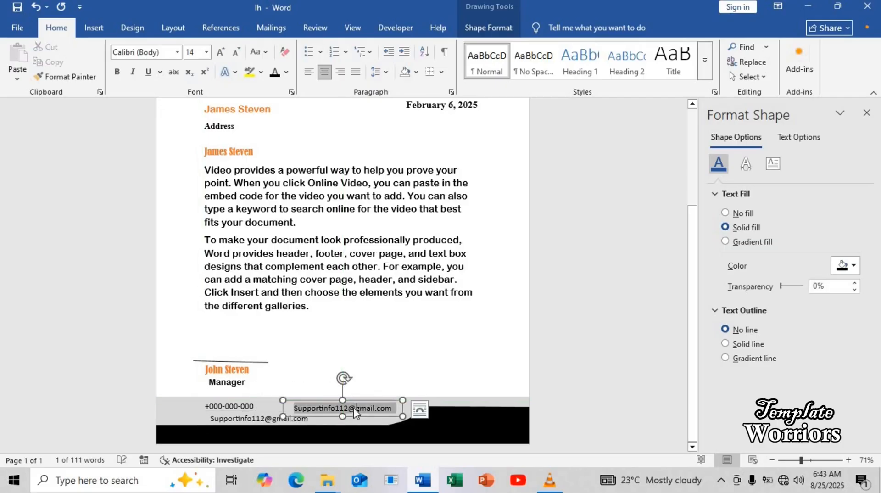
pyautogui.write('Any')
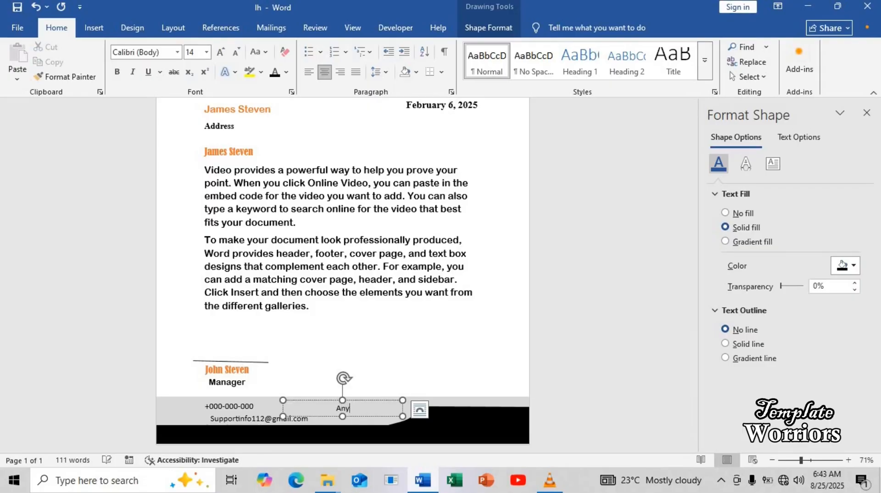
pyautogui.write('ehere ST, ')
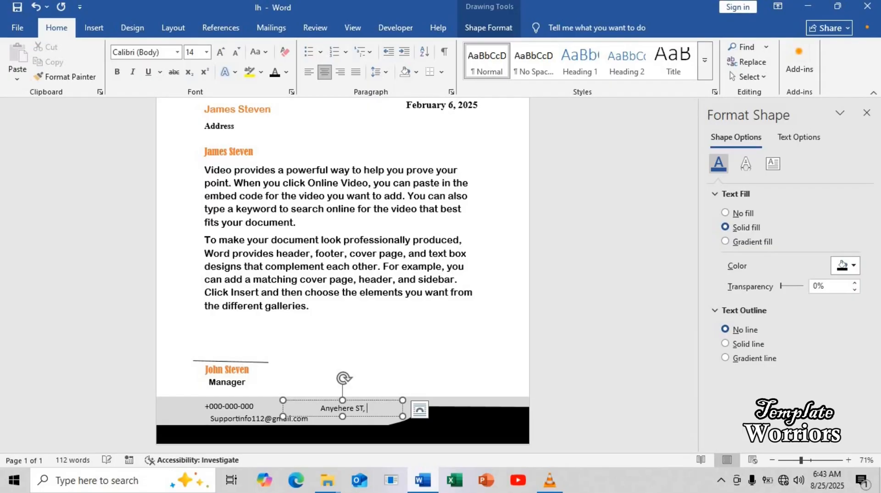
pyautogui.write('Any City 223')
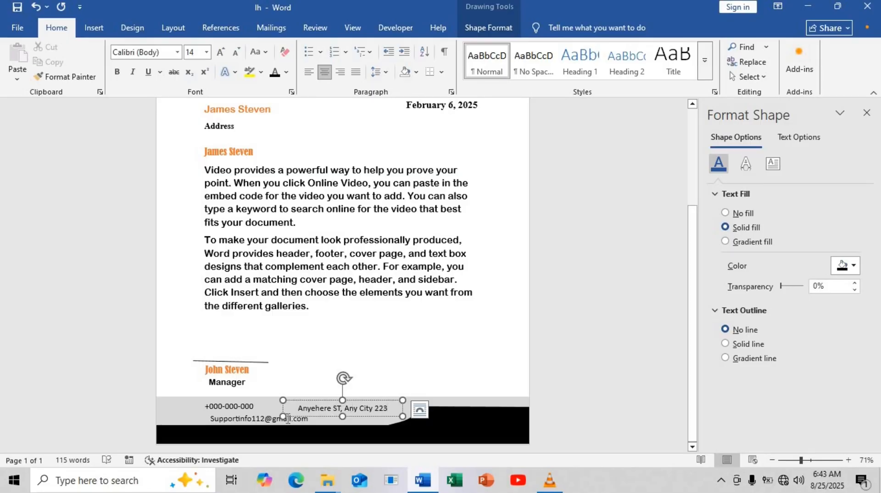
# Make a smaller copy of the address box, clear its text, and move it to the blank area above the footer
pyautogui.moveTo(308, 404)
pyautogui.mouseDown()
pyautogui.moveTo(335, 402)
pyautogui.moveTo(277, 394)
pyautogui.moveTo(374, 414)
pyautogui.moveTo(301, 417)
pyautogui.moveTo(311, 419)
pyautogui.mouseUp()
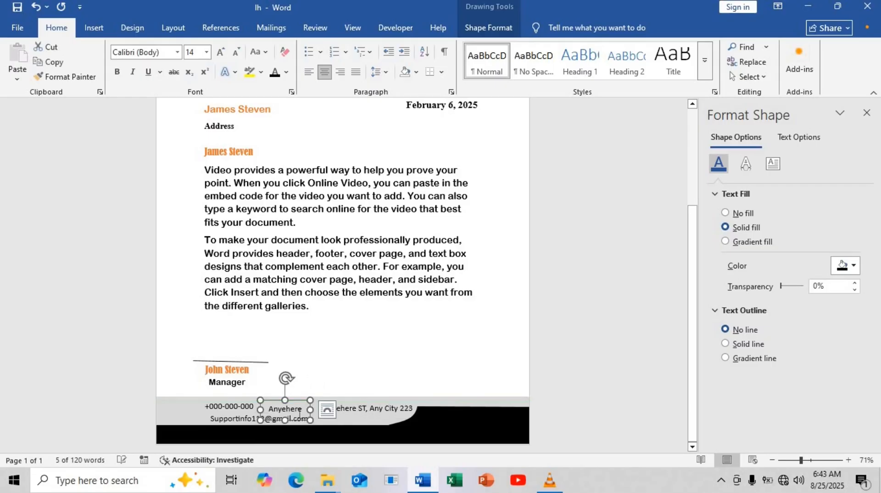
pyautogui.doubleClick(299, 409)
pyautogui.press('Delete')
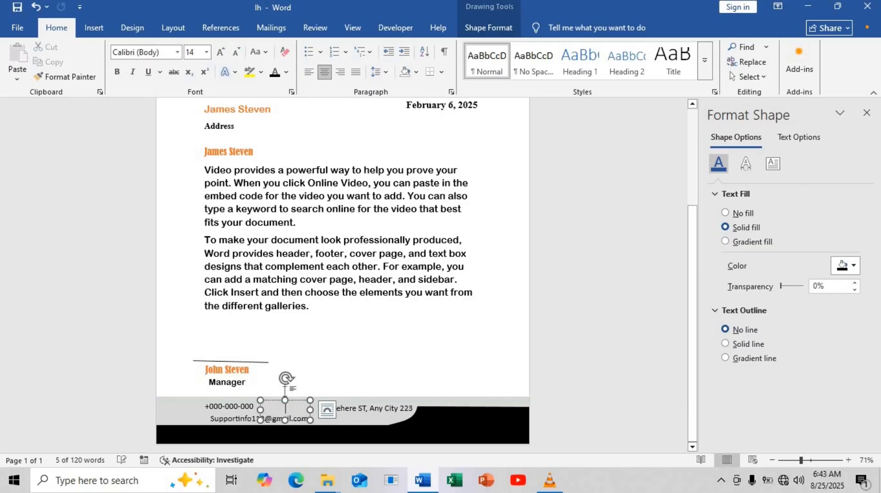
pyautogui.moveTo(293, 405); pyautogui.dragTo(320, 354)
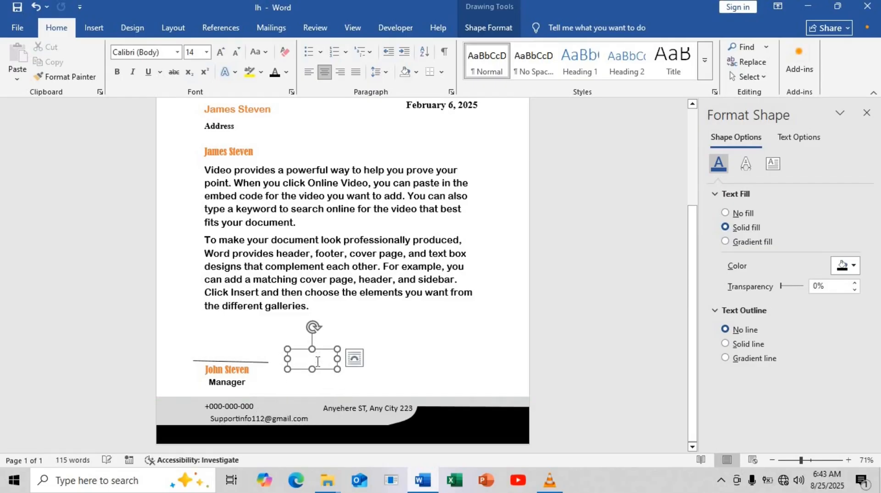
# Insert the black-phone-with-black-phone-it_755034-816_2-removebg-preview picture into the empty text box and shrink it slightly
pyautogui.click(91, 30)
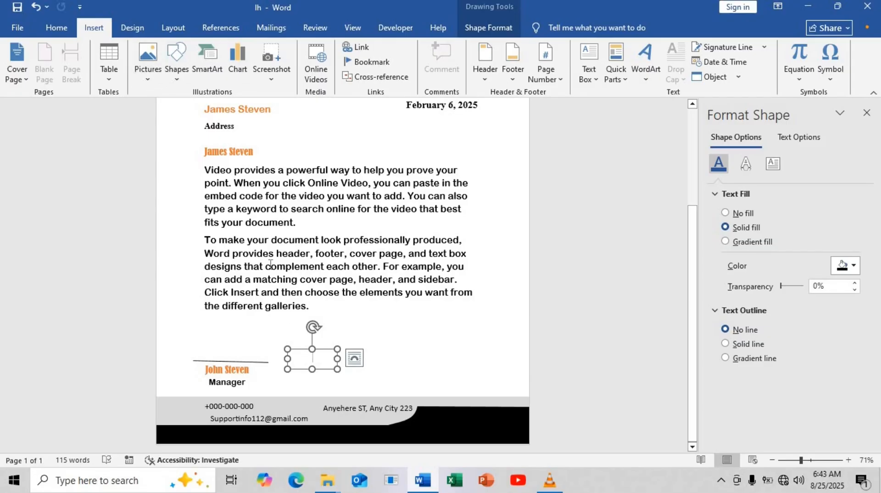
pyautogui.click(148, 60)
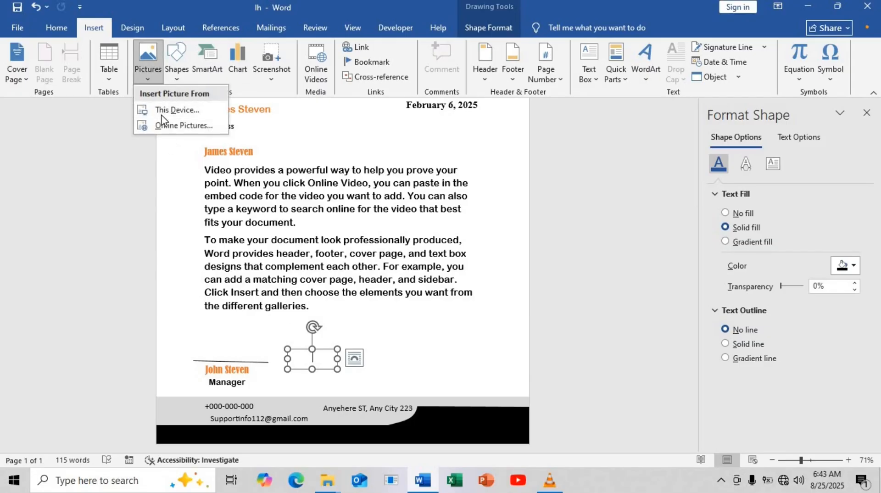
pyautogui.click(142, 111)
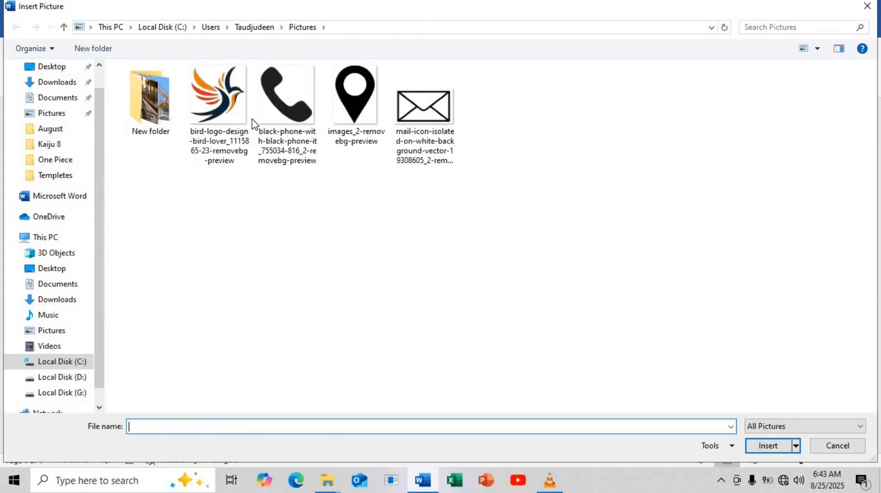
pyautogui.click(286, 99)
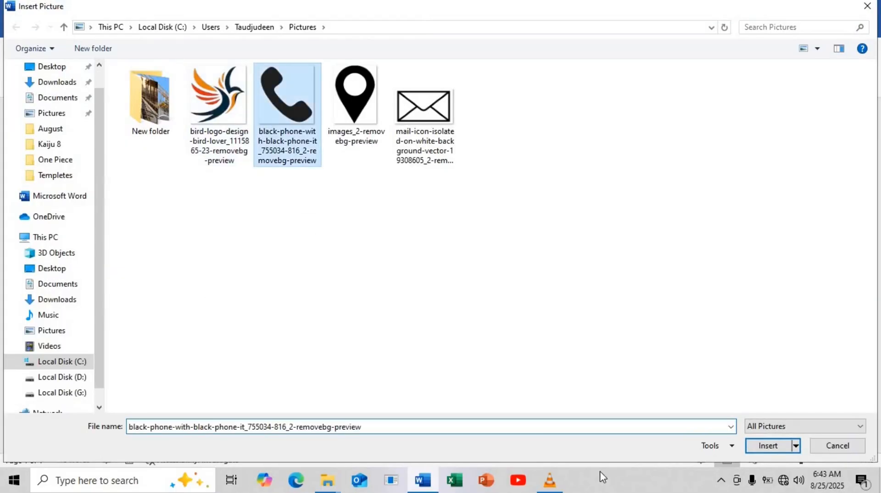
pyautogui.click(766, 448)
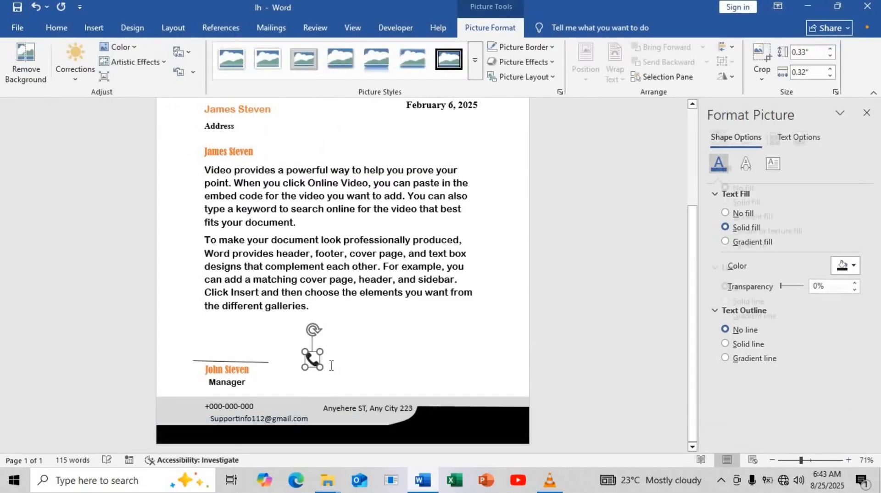
pyautogui.moveTo(335, 372); pyautogui.dragTo(305, 363)
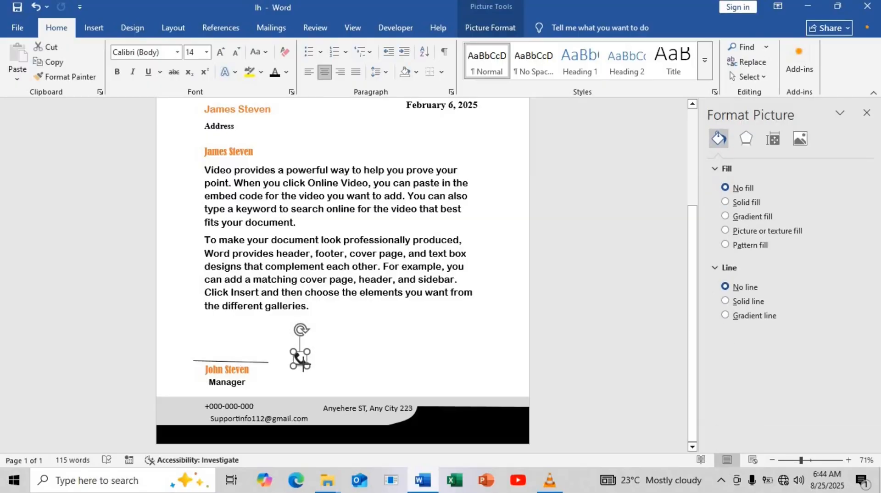
# Move the phone icon box beside the footer phone number and place a copy beside the e-mail address
pyautogui.moveTo(802, 459); pyautogui.dragTo(813, 459)
pyautogui.click(279, 363)
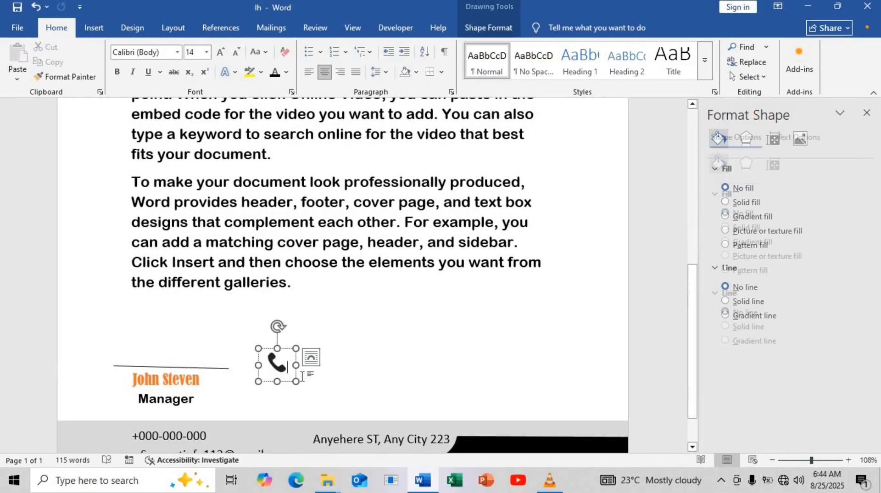
pyautogui.moveTo(296, 381); pyautogui.dragTo(131, 420)
# Replace the phone icon beside the e-mail address with the mail-icon-isolated-on-white-background-vector-19308605_2-removebg-preview picture
pyautogui.click(125, 409)
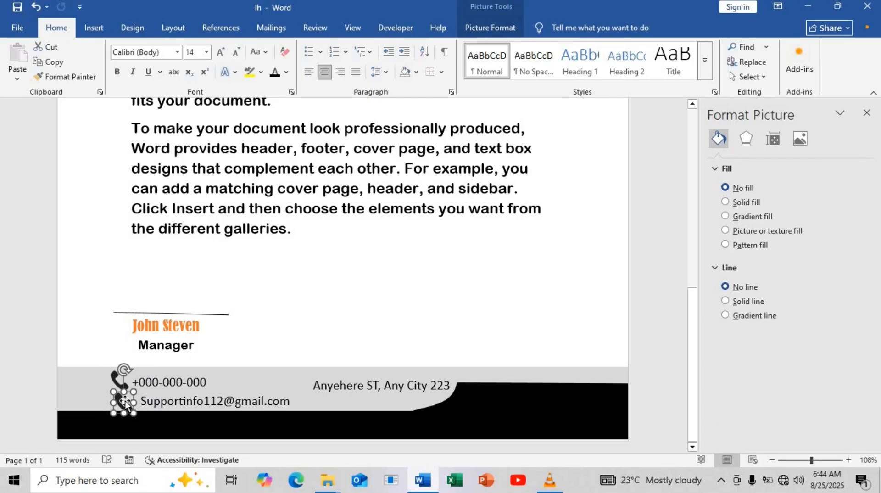
pyautogui.press('Delete')
pyautogui.click(94, 27)
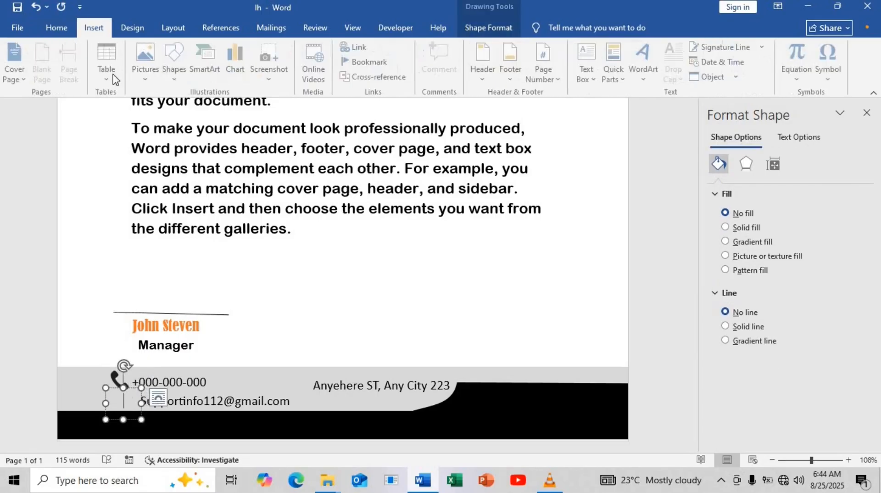
pyautogui.click(145, 62)
pyautogui.click(177, 110)
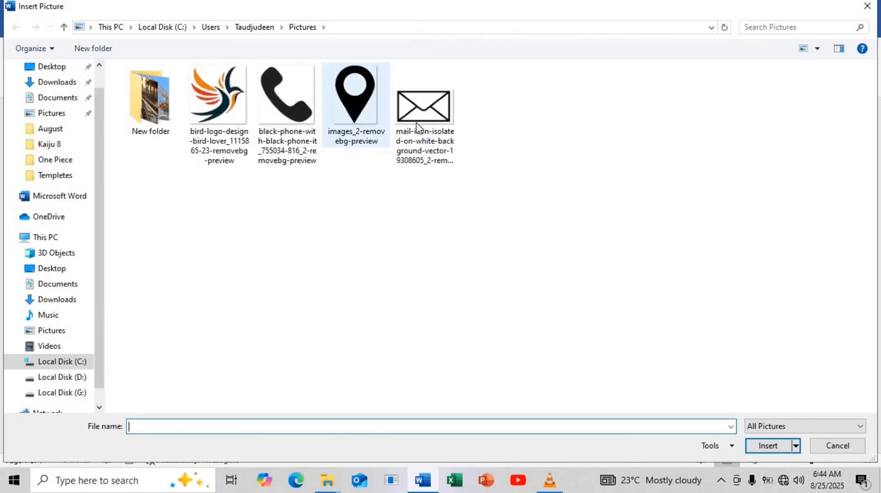
pyautogui.click(423, 105)
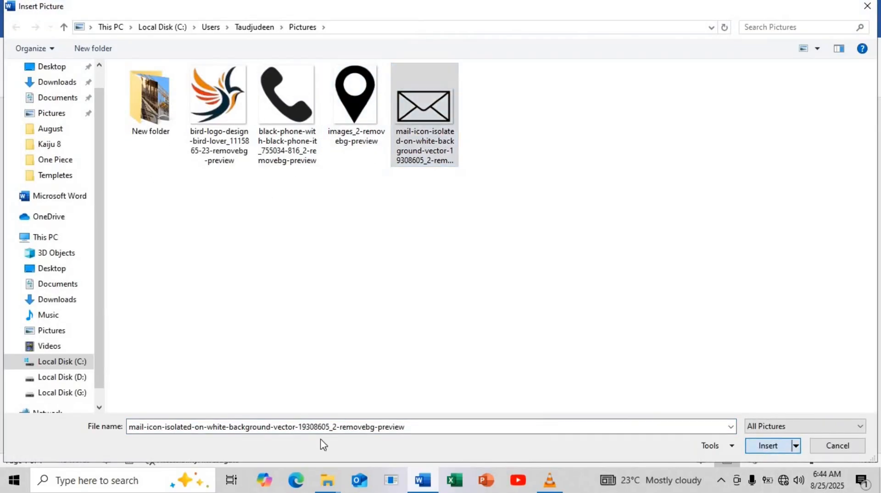
pyautogui.press('Return')
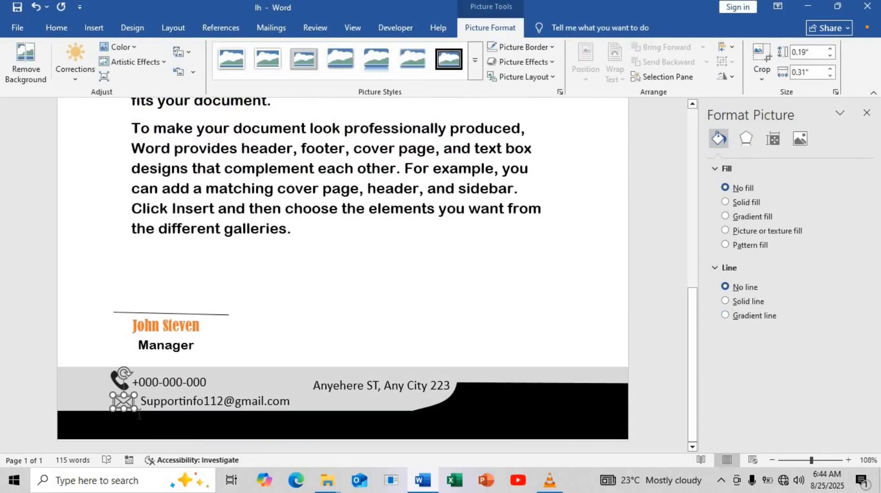
# Nudge the mail icon box slightly left so it lines up beneath the phone icon
pyautogui.click(134, 415)
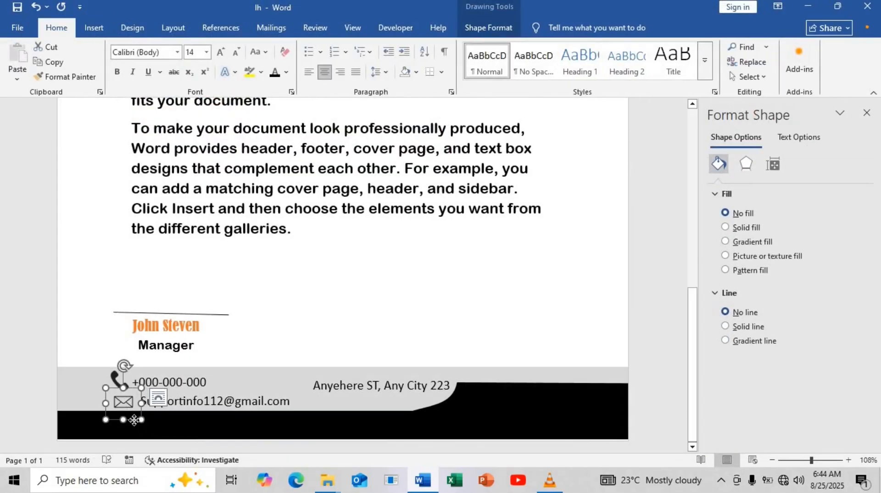
pyautogui.moveTo(134, 420); pyautogui.dragTo(133, 420)
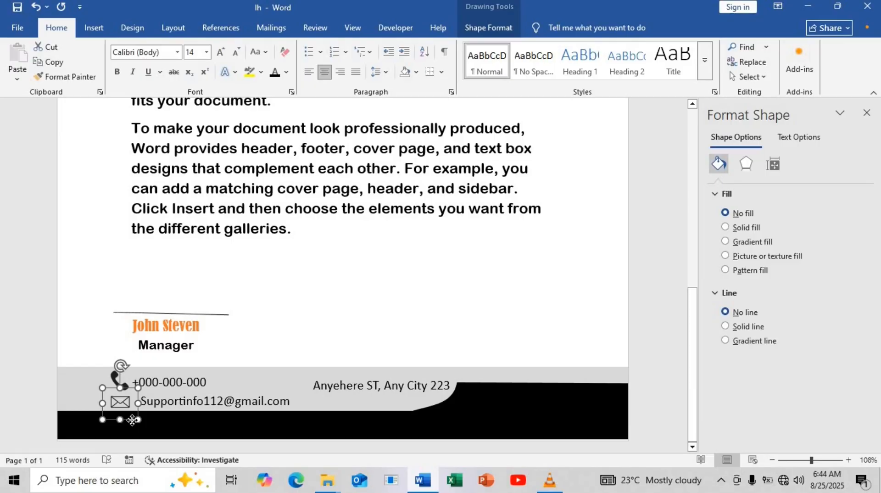
pyautogui.moveTo(132, 420); pyautogui.dragTo(134, 420)
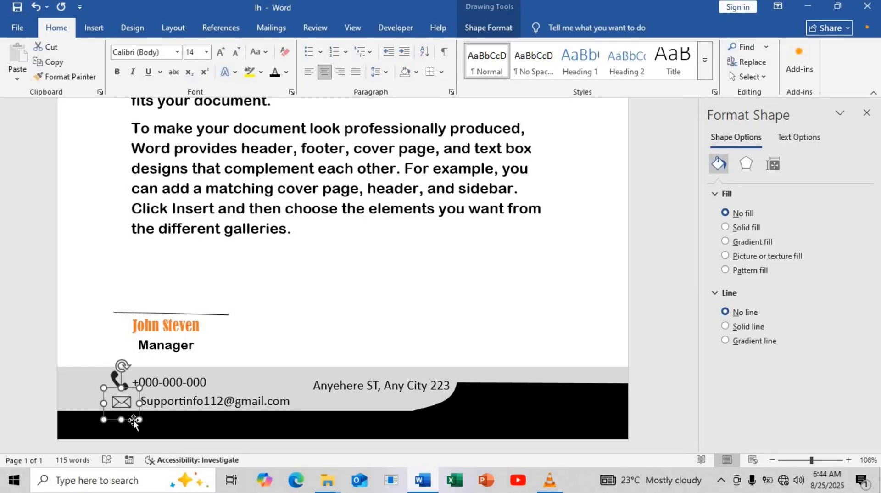
# Place a copy of the mail icon box beside the footer street address and replace its picture with images_2-removebg-preview
pyautogui.moveTo(134, 420); pyautogui.dragTo(291, 401)
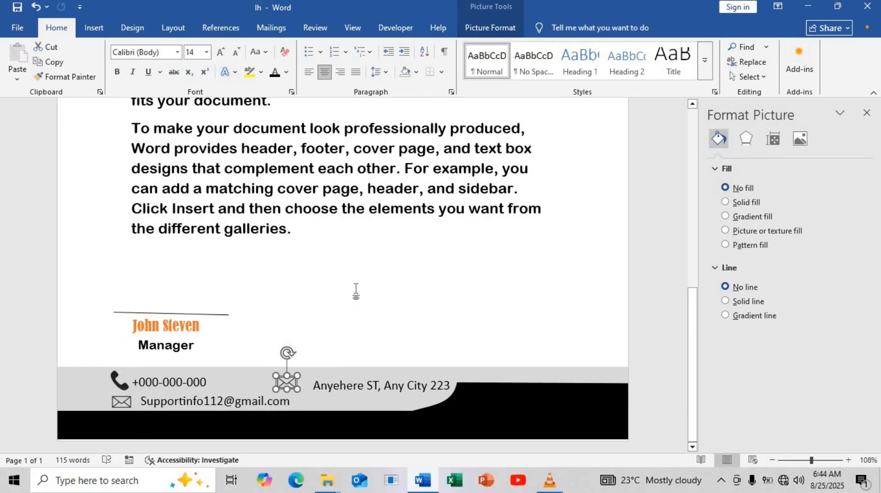
pyautogui.hotkey('ctrl', 'z')
pyautogui.click(93, 28)
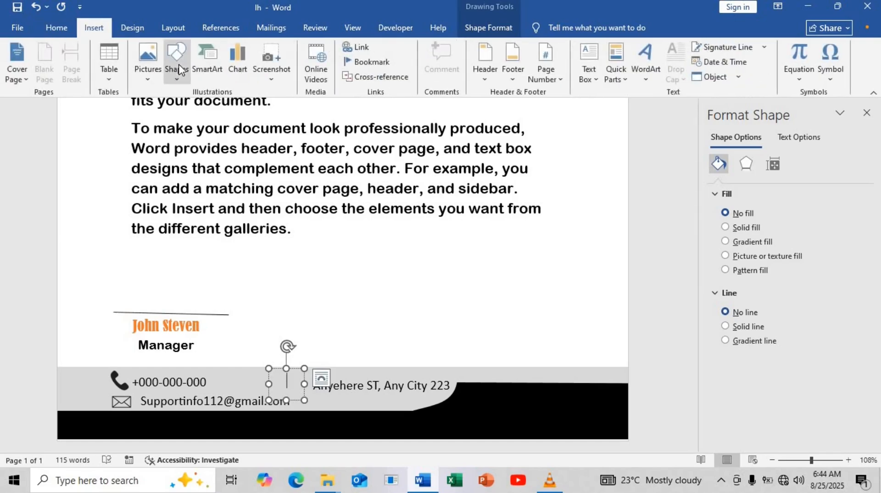
pyautogui.click(148, 59)
pyautogui.click(184, 112)
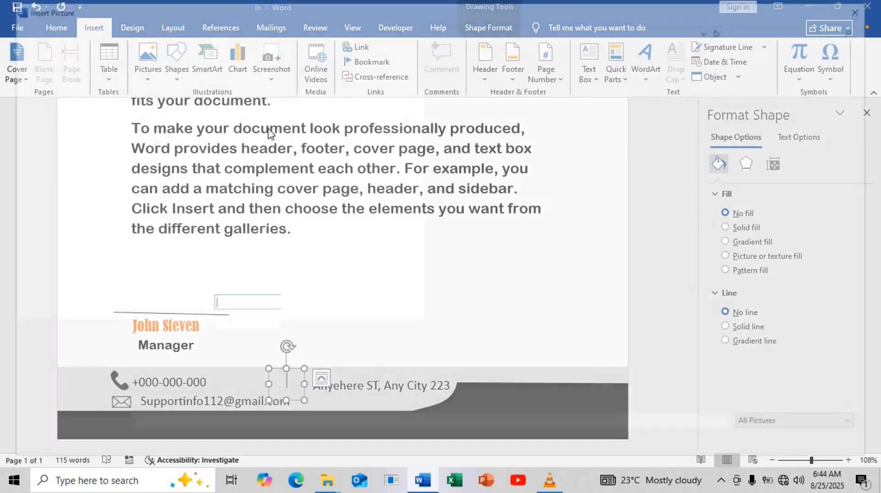
pyautogui.click(334, 118)
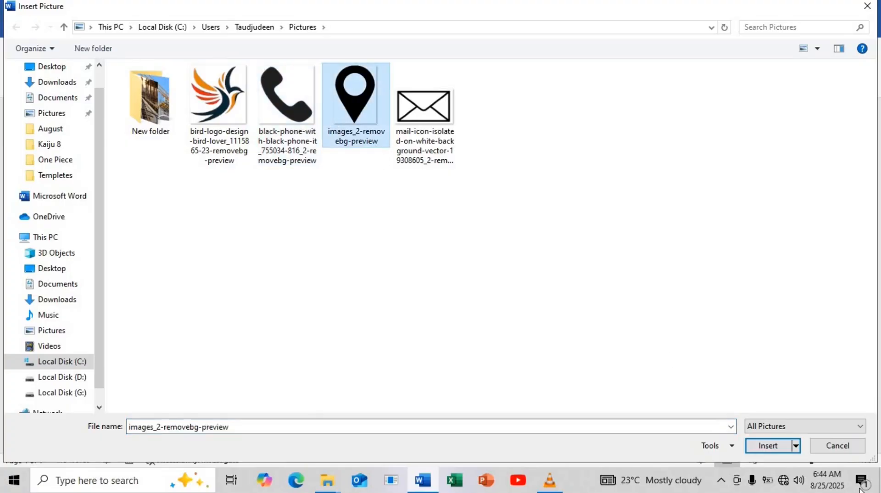
pyautogui.click(764, 445)
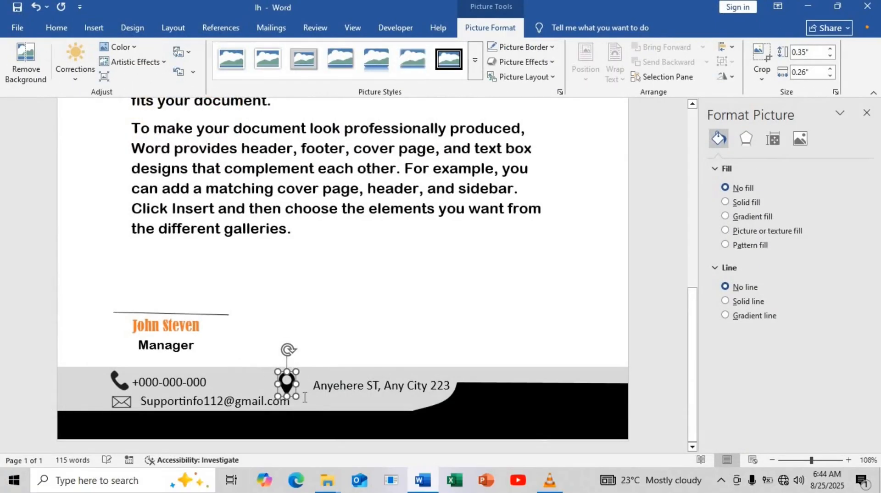
# Shrink the location pin picture slightly, to about 0.32" high and 0.25" wide
pyautogui.moveTo(298, 397); pyautogui.dragTo(288, 394)
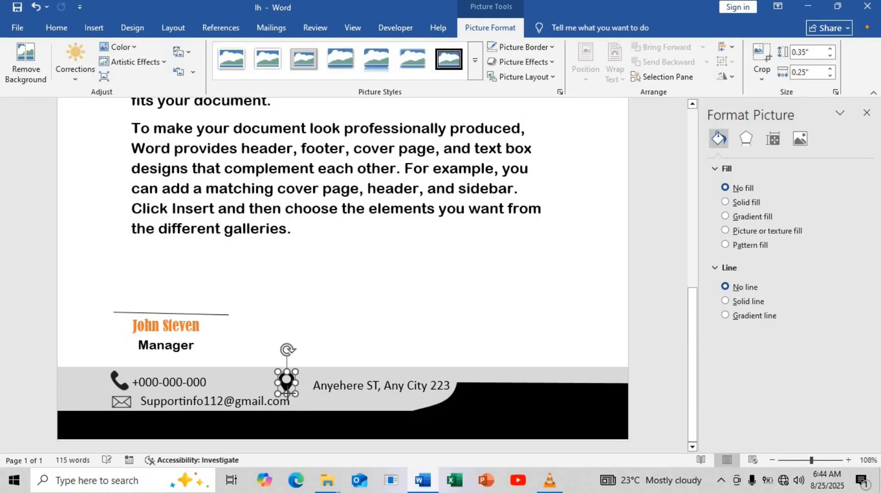
pyautogui.click(306, 396)
pyautogui.click(282, 389)
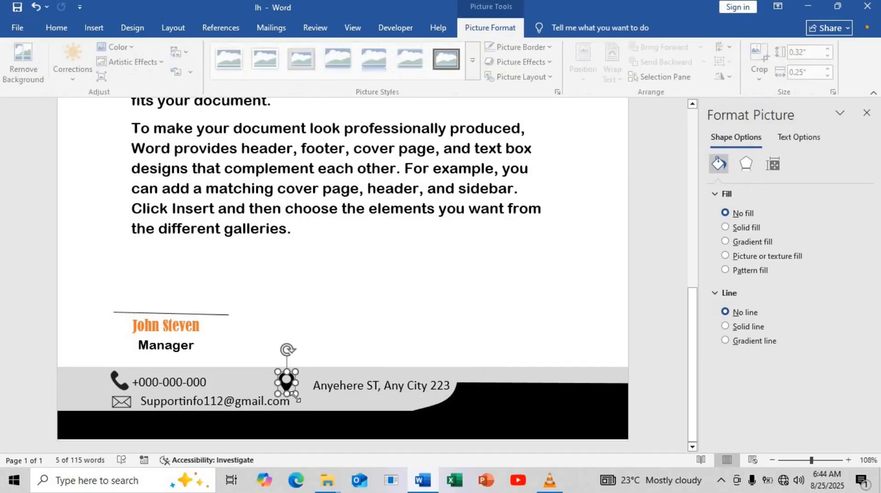
# Move the location pin box right beside the footer street address and nudge the address text box slightly up to align with it
pyautogui.click(301, 395)
pyautogui.moveTo(302, 395); pyautogui.dragTo(319, 391)
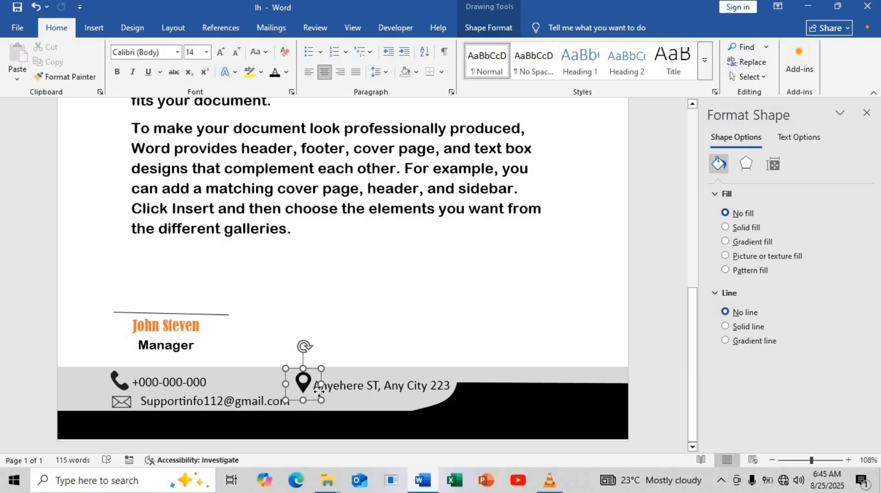
pyautogui.click(365, 387)
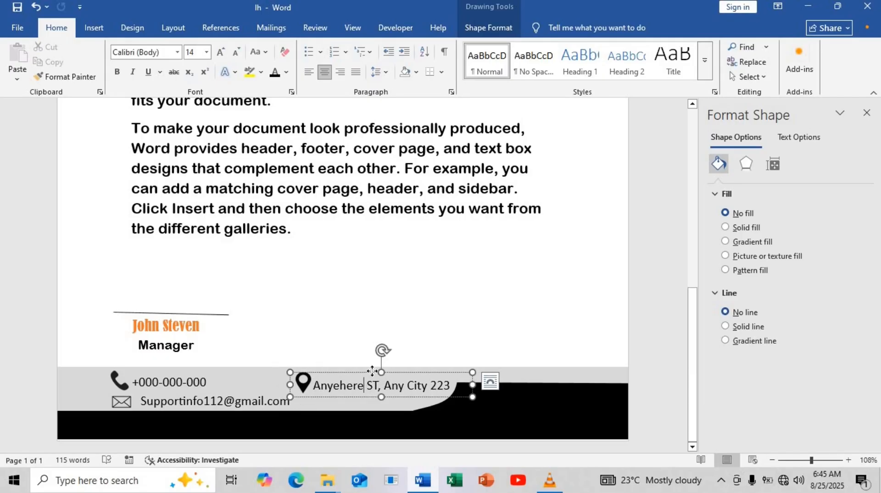
pyautogui.moveTo(372, 371); pyautogui.dragTo(373, 370)
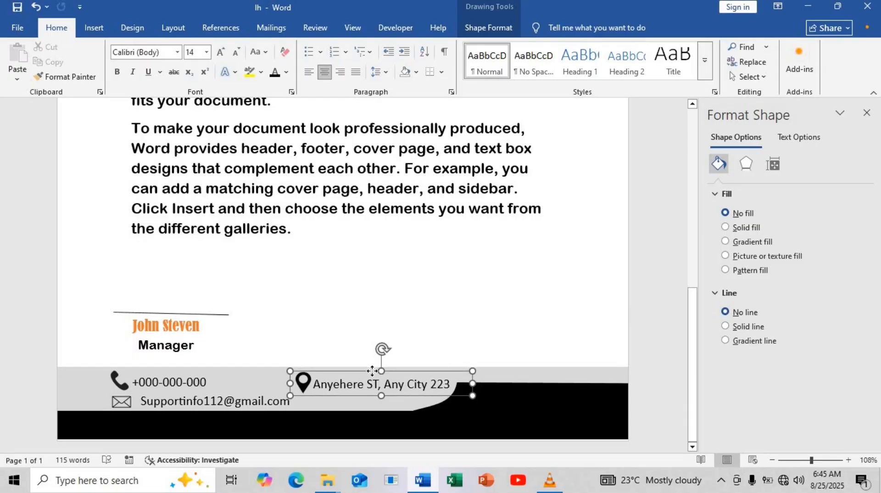
# Zoom out to 46% and examine the whole letterhead page with nothing selected
pyautogui.click(287, 312)
pyautogui.click(792, 459)
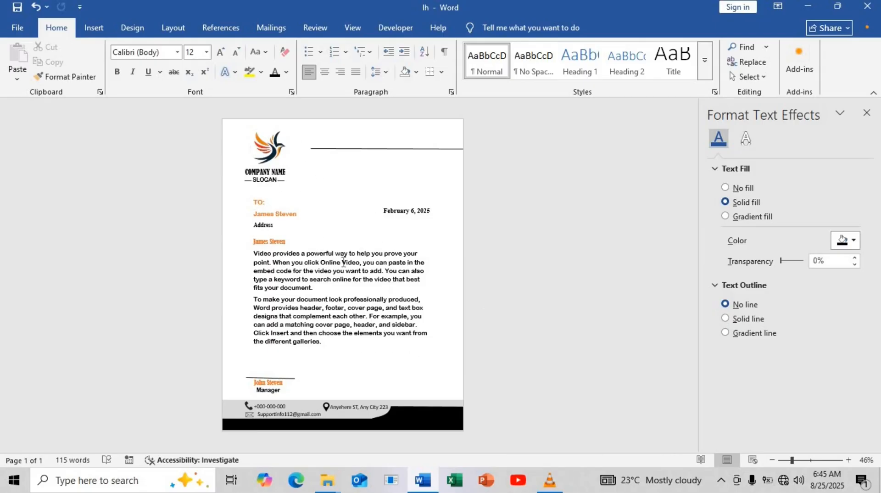
pyautogui.click(361, 262)
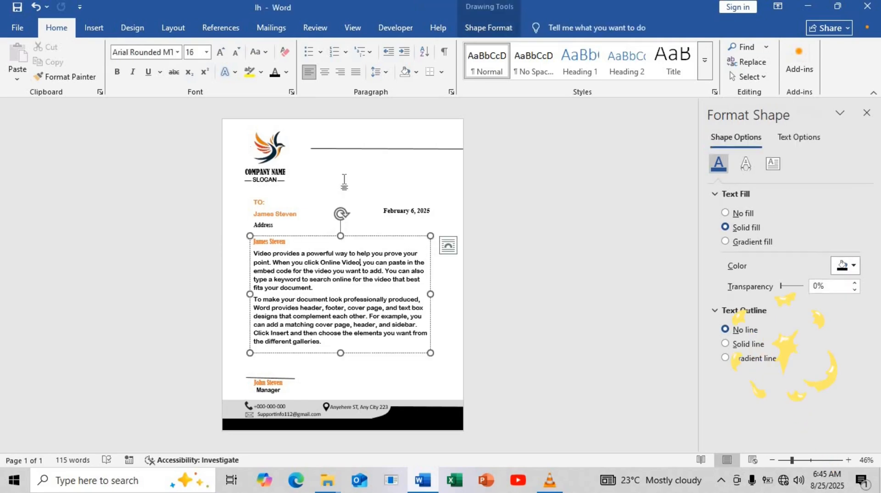
pyautogui.click(362, 209)
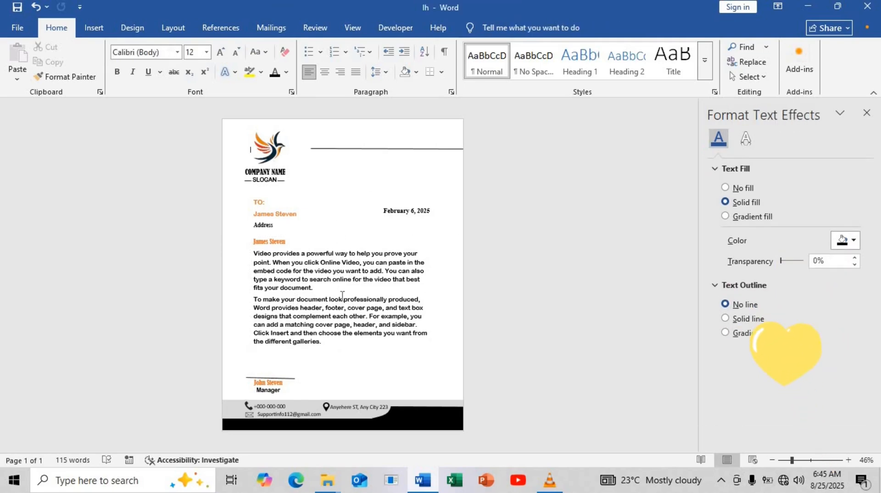